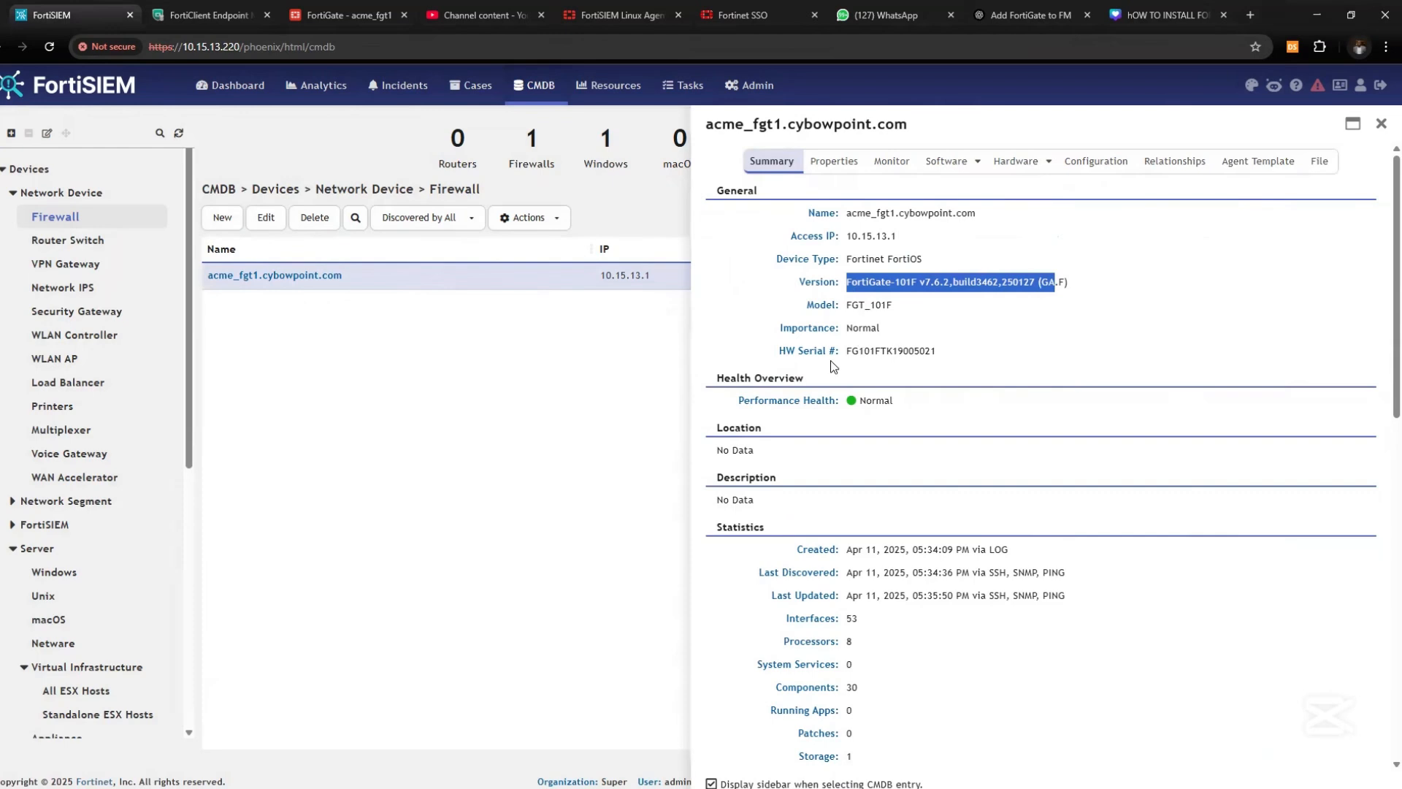
# Glance over Incidents and Dashboard, then list all CMDB devices by clearing the Firewalls filter
pyautogui.scroll(-3, 859, 596)
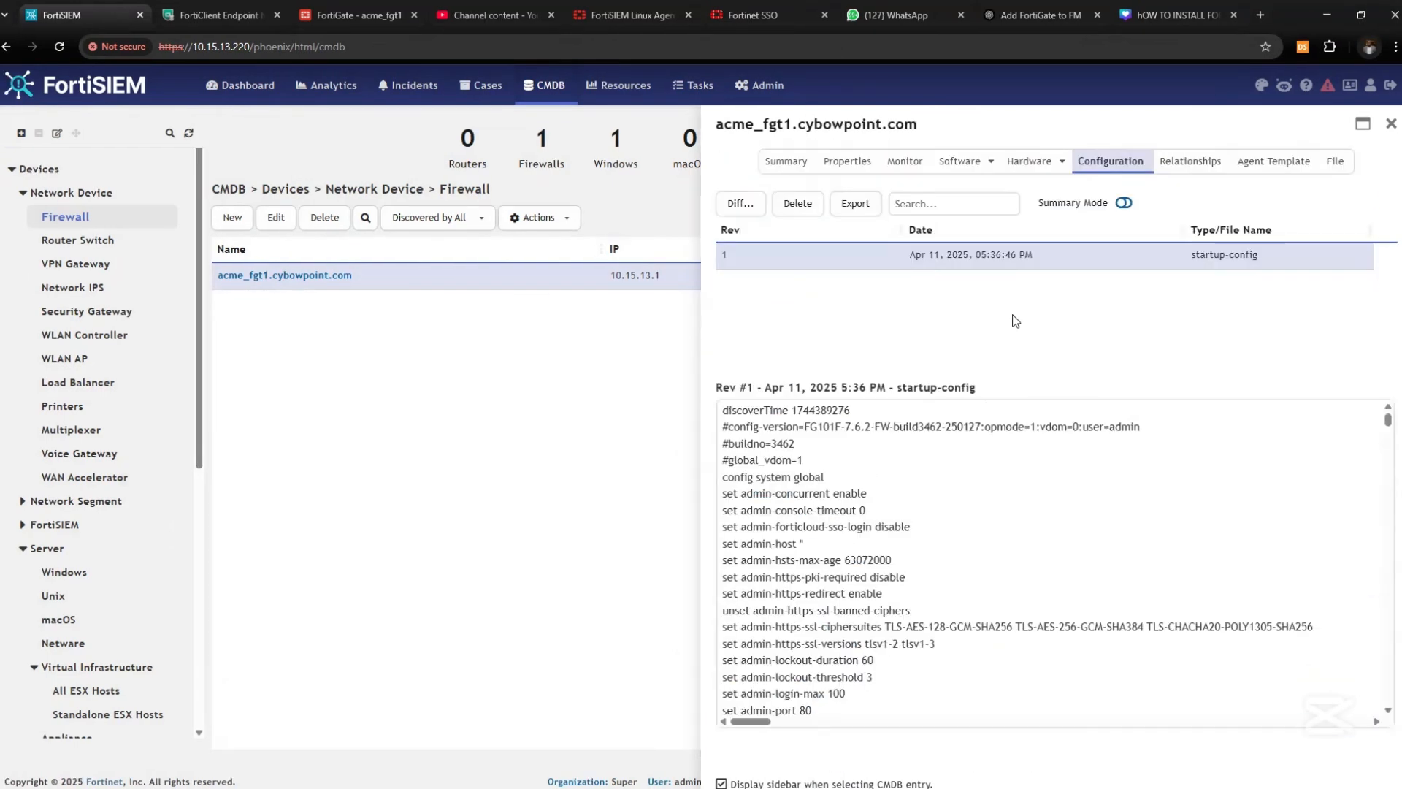
pyautogui.click(1123, 204)
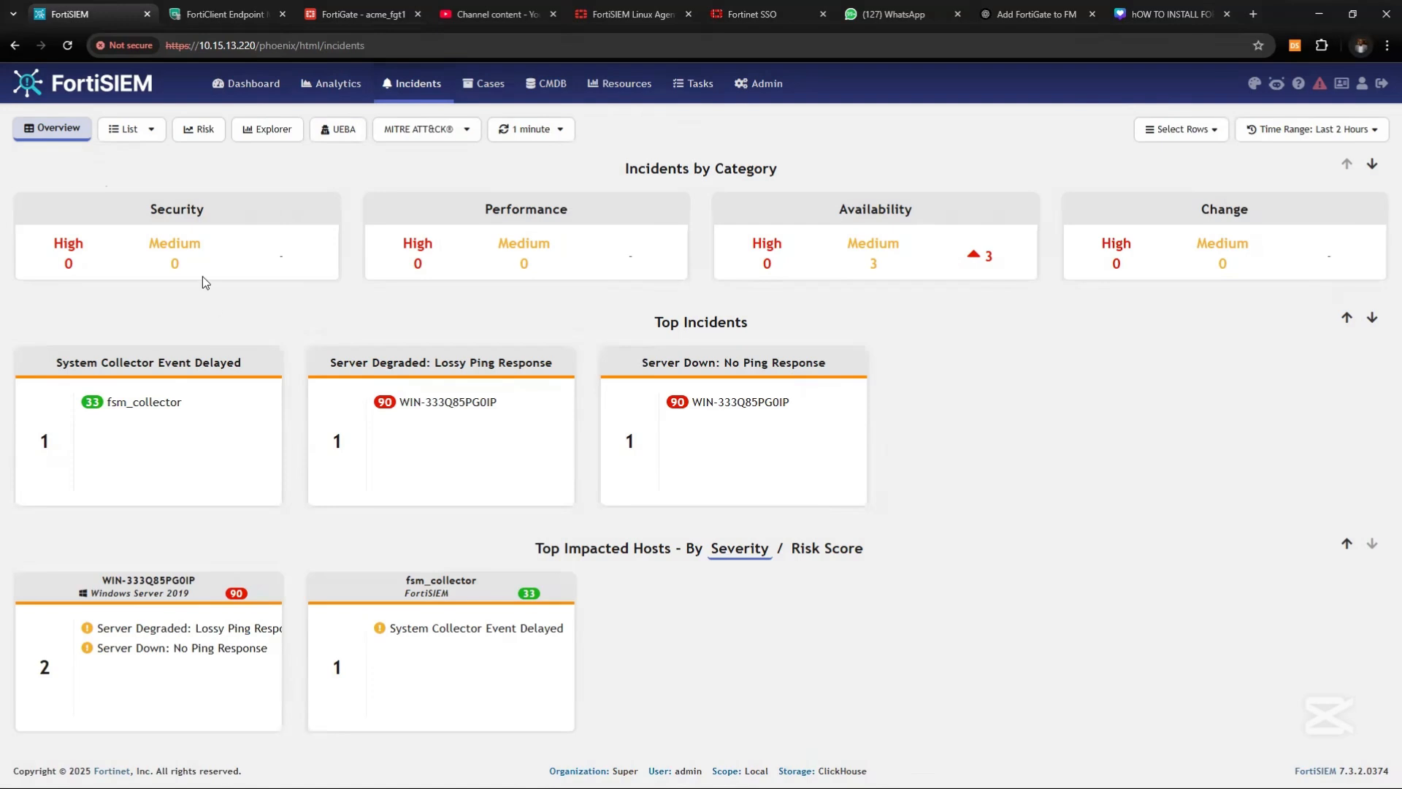
pyautogui.click(250, 86)
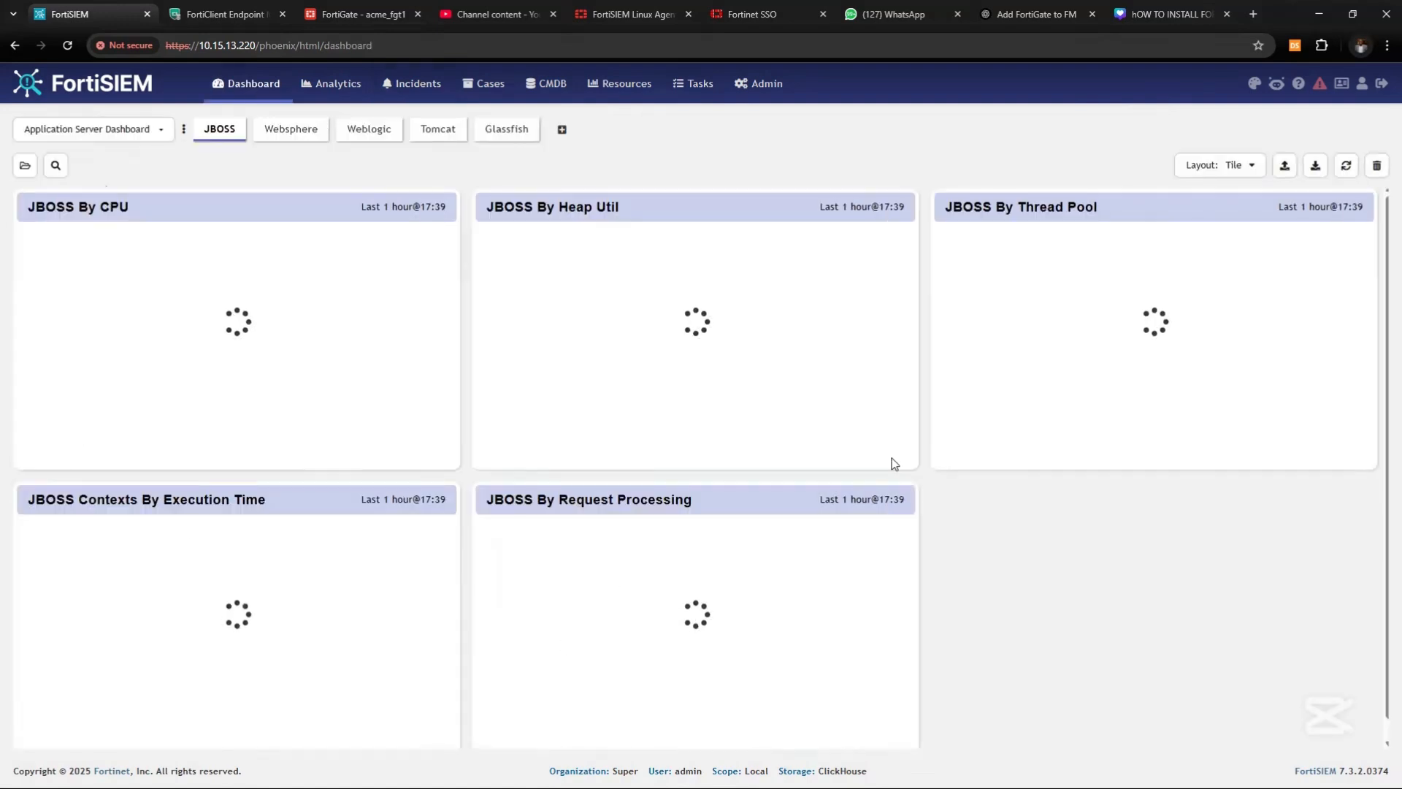
pyautogui.click(549, 83)
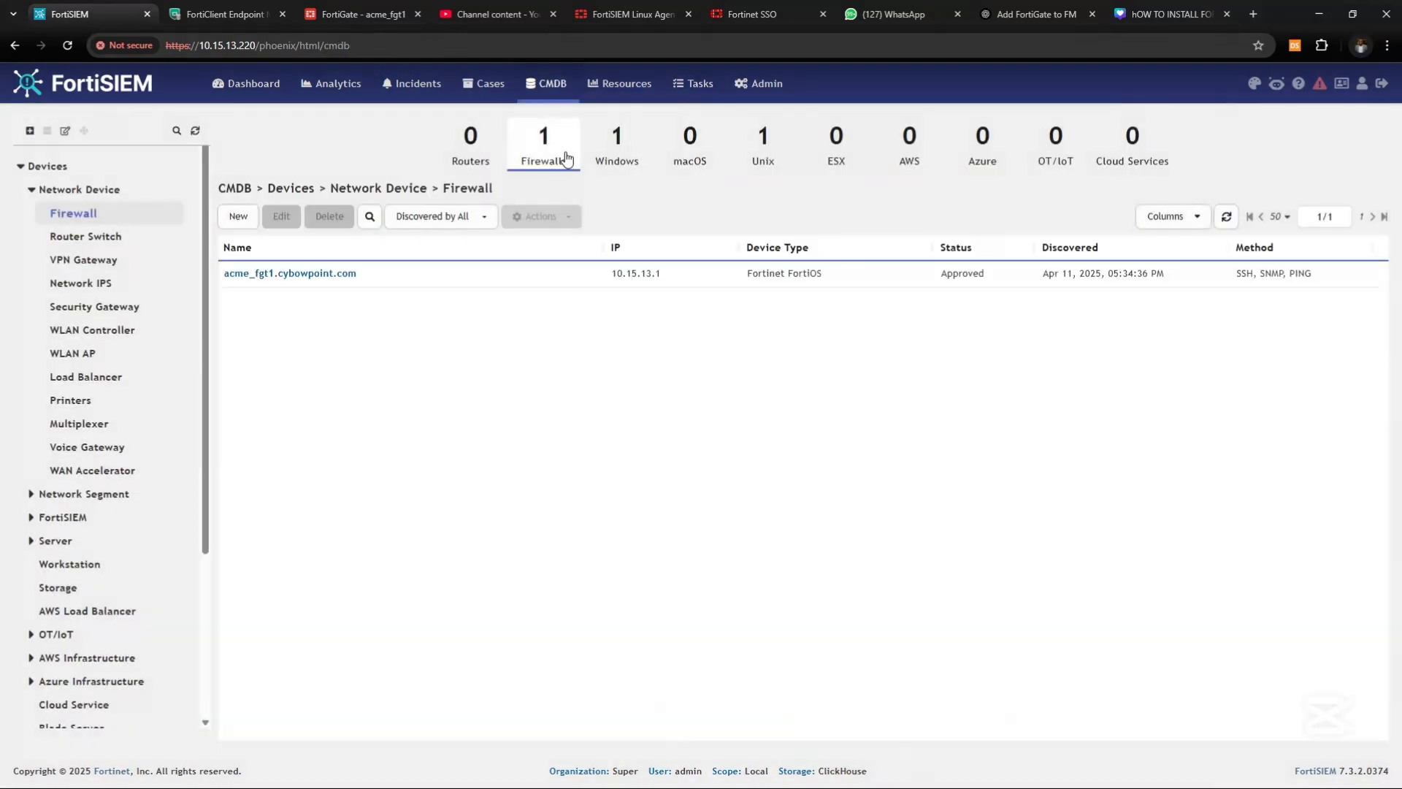
pyautogui.click(564, 156)
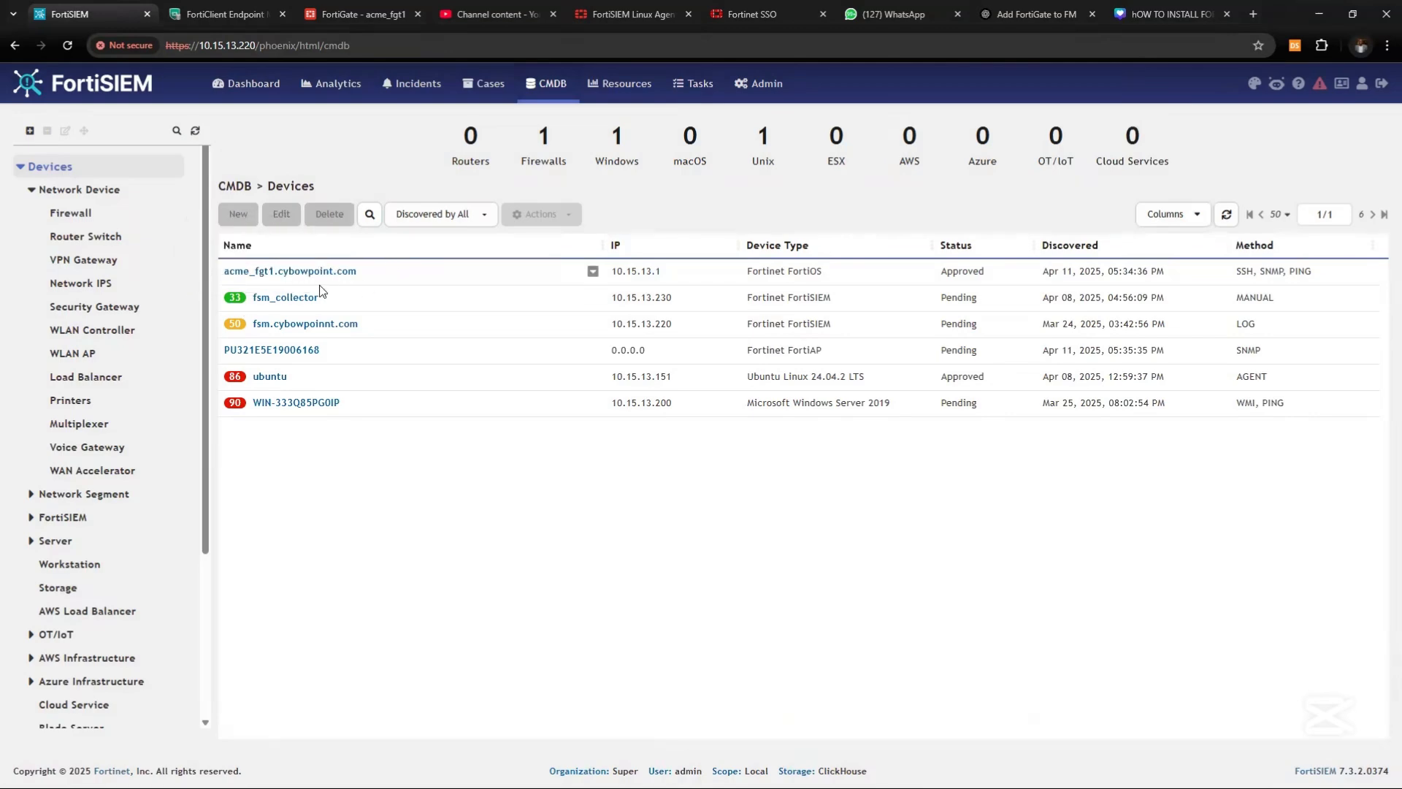
# Open acme_fgt1's Details sidebar and review its Summary, Monitor and Properties tabs
pyautogui.click(592, 272)
pyautogui.click(625, 291)
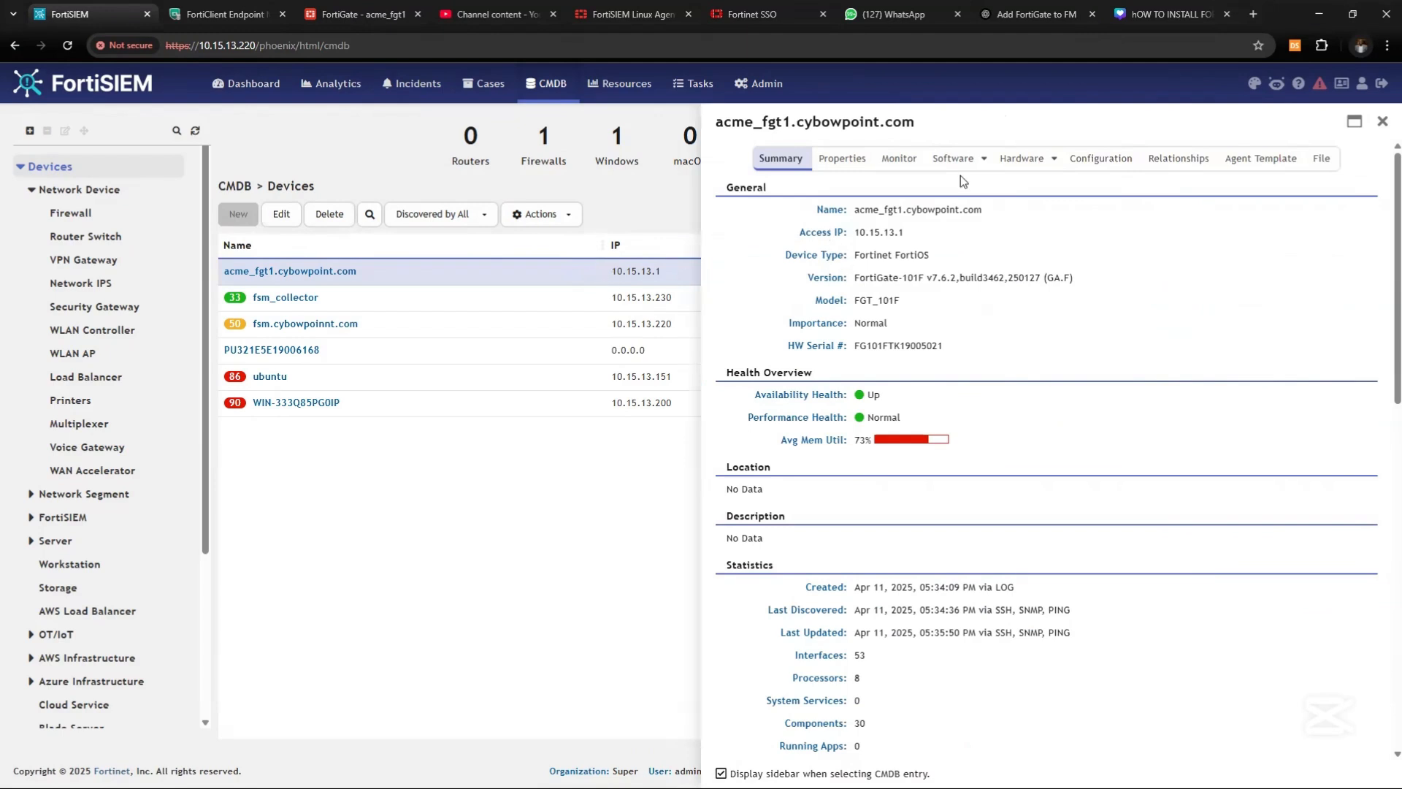
pyautogui.click(901, 159)
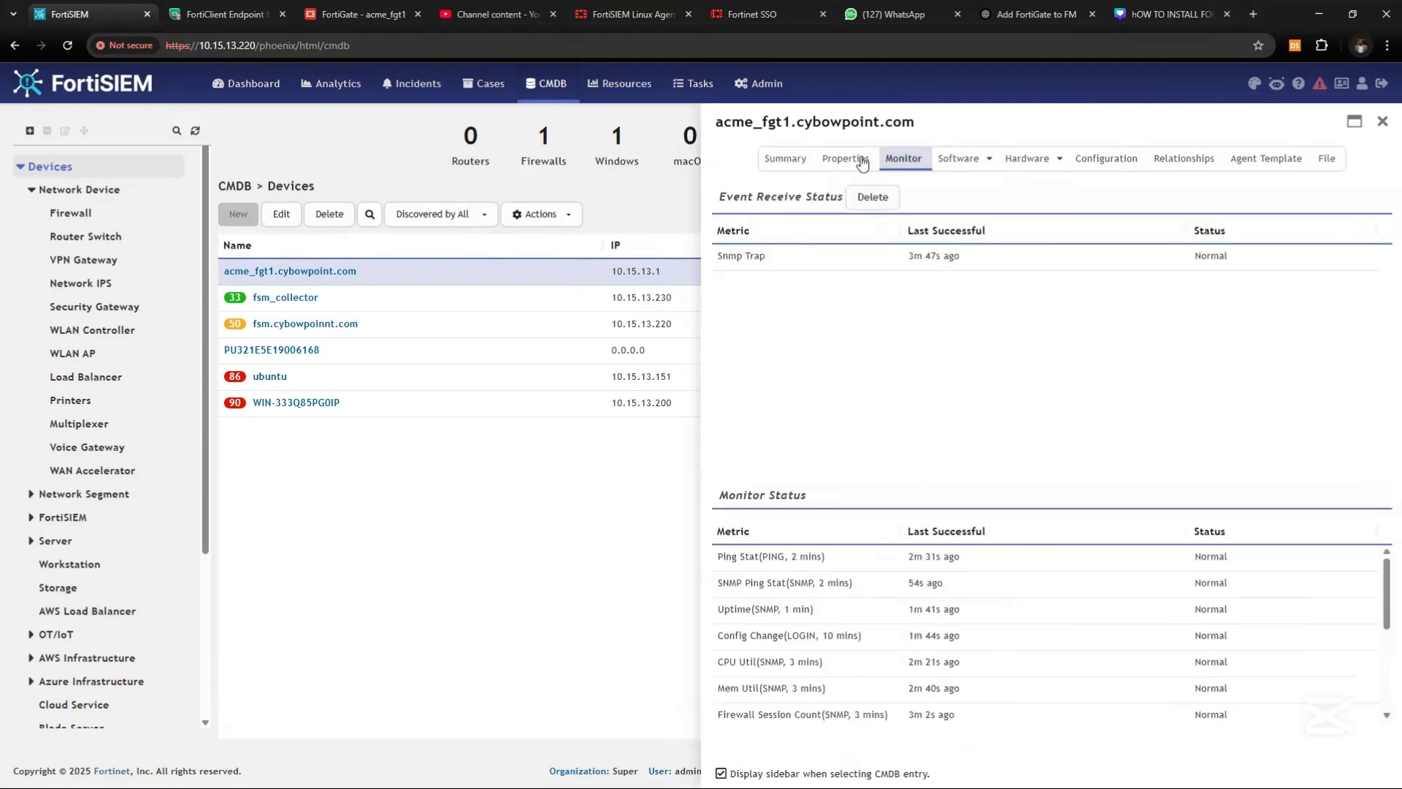
pyautogui.click(843, 159)
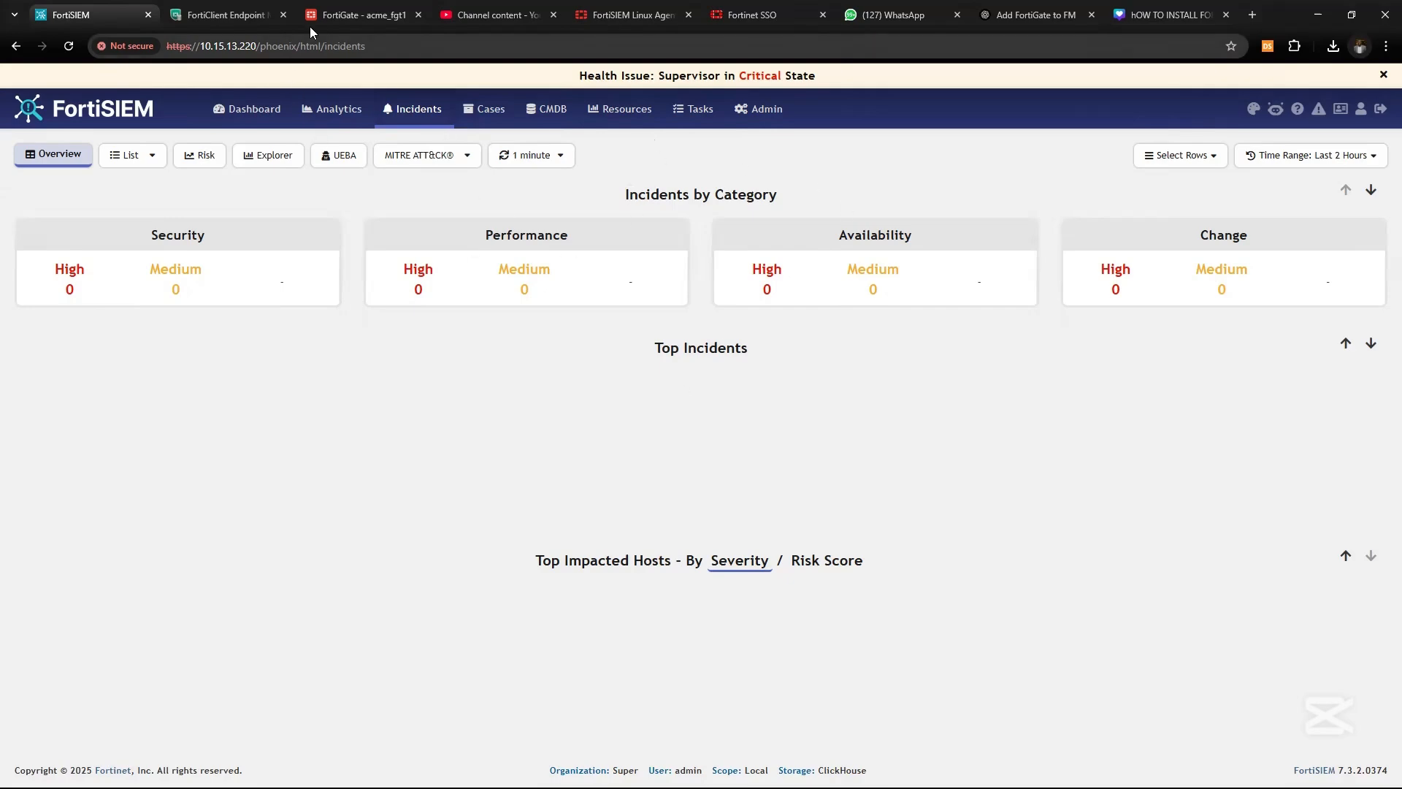
# In the FortiGate console, collapse Network and navigate to System > SNMP
pyautogui.click(367, 26)
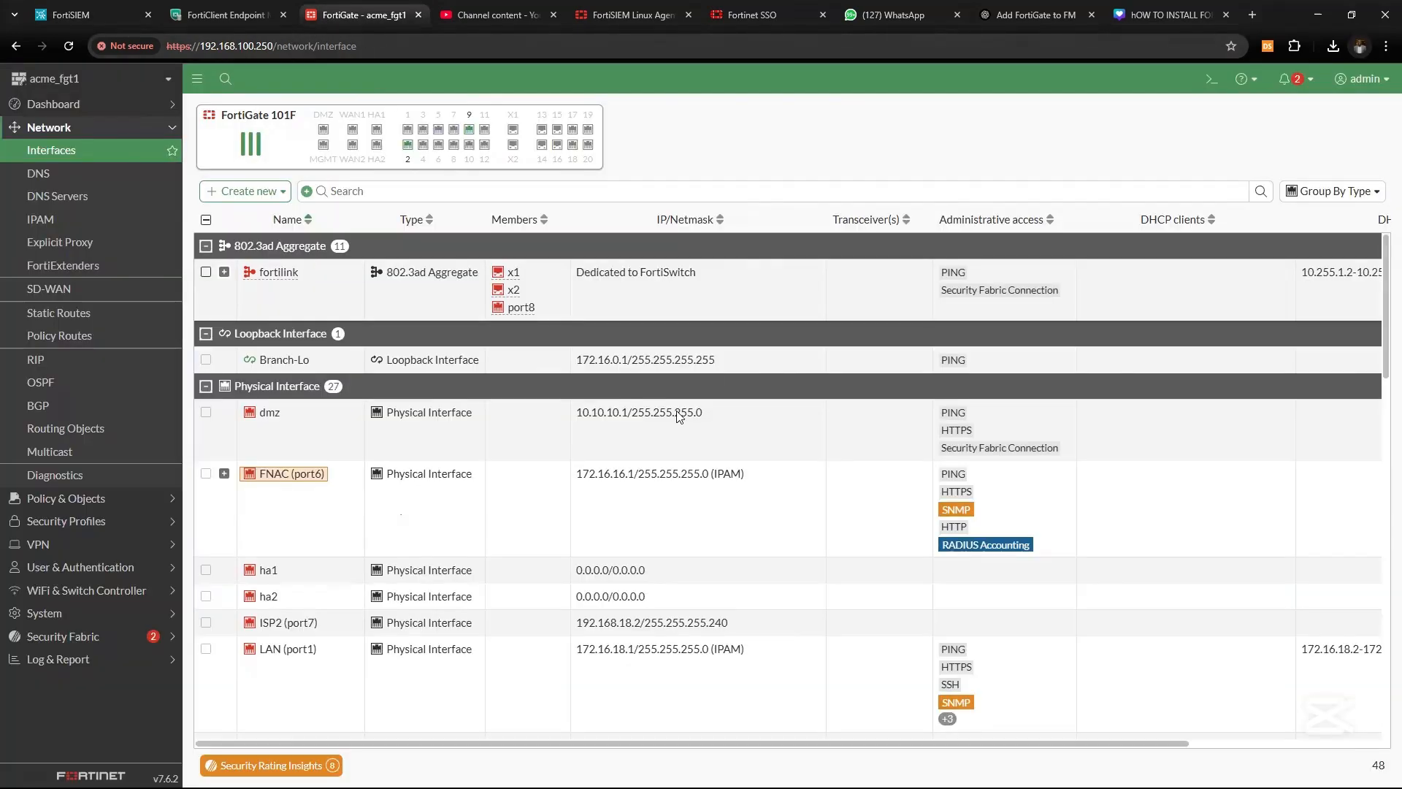
pyautogui.click(91, 129)
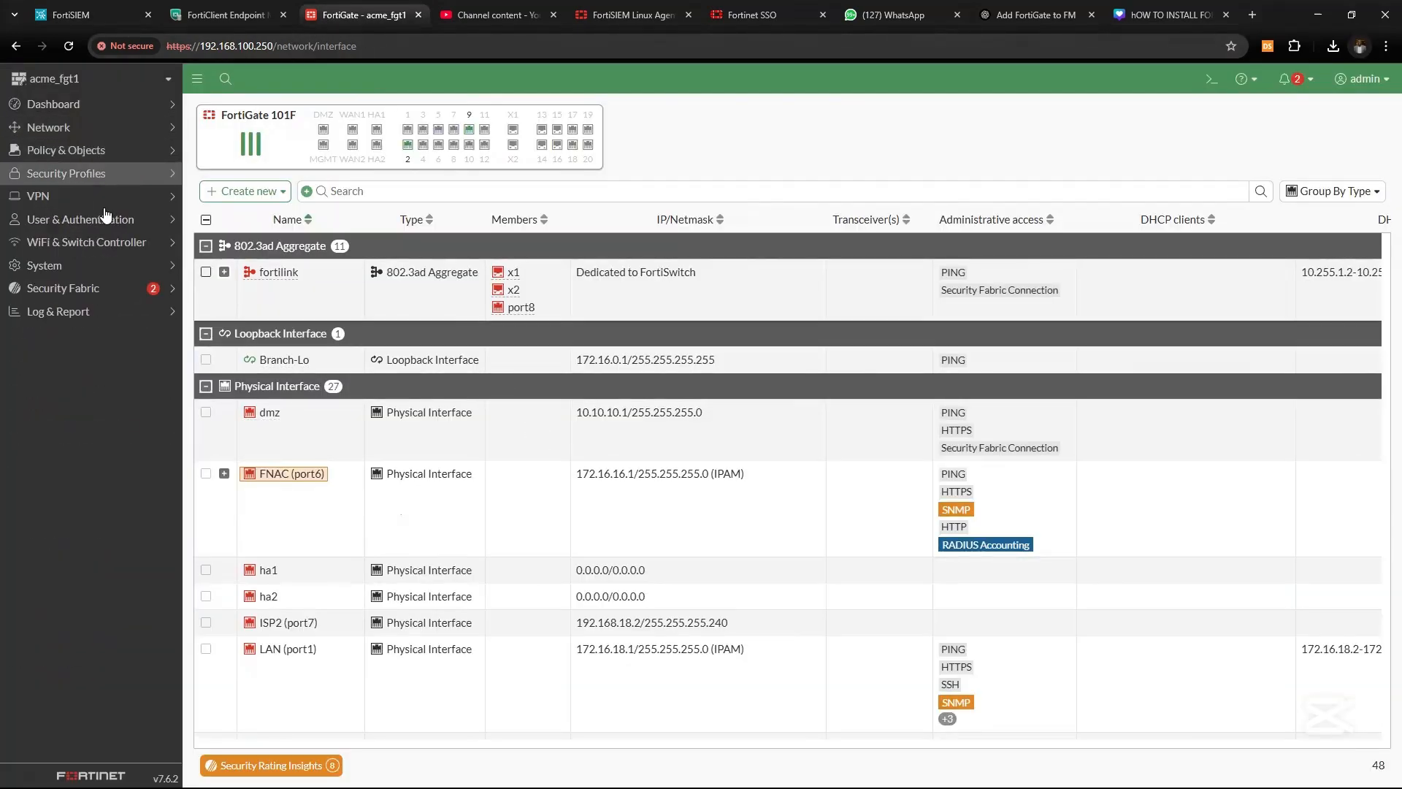
pyautogui.click(68, 267)
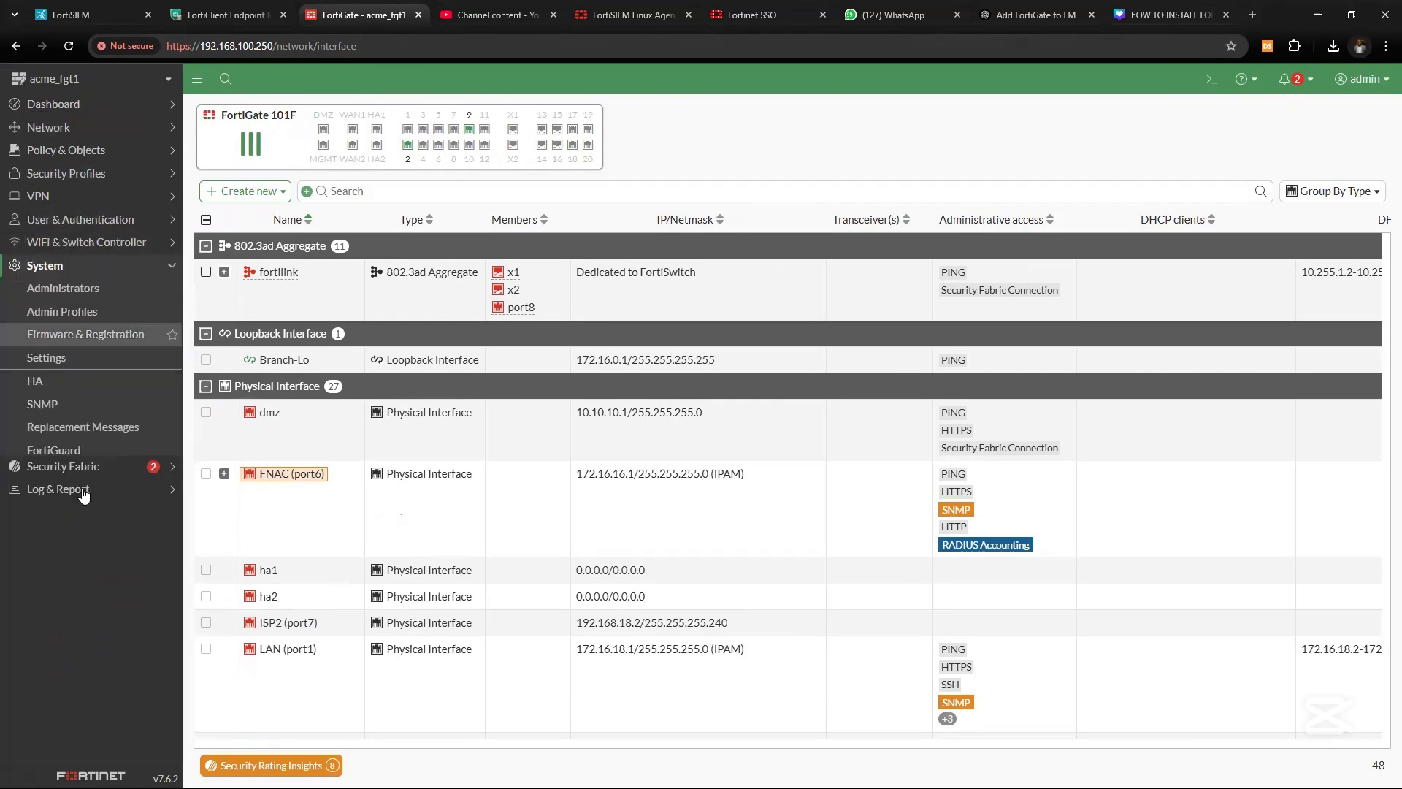
pyautogui.click(54, 409)
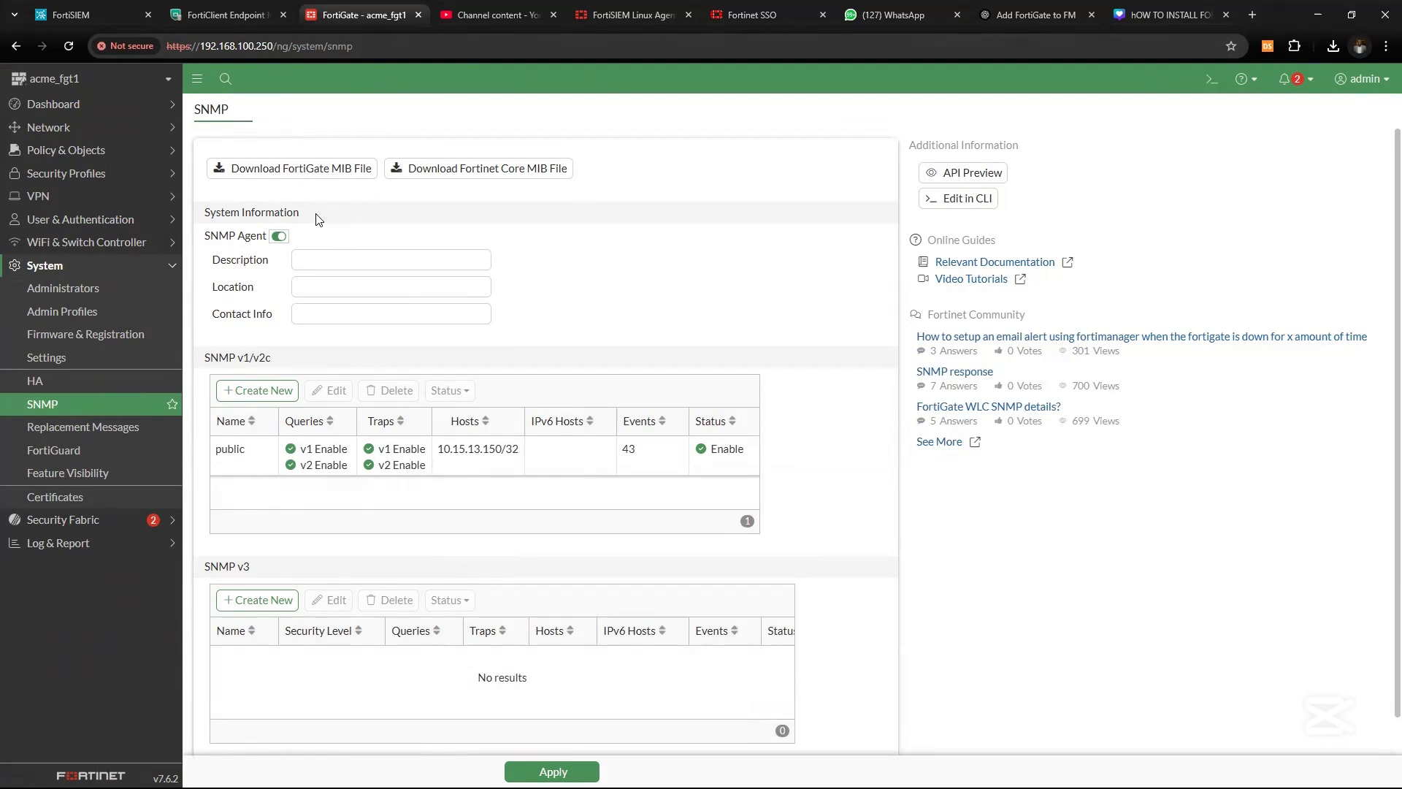
pyautogui.click(265, 390)
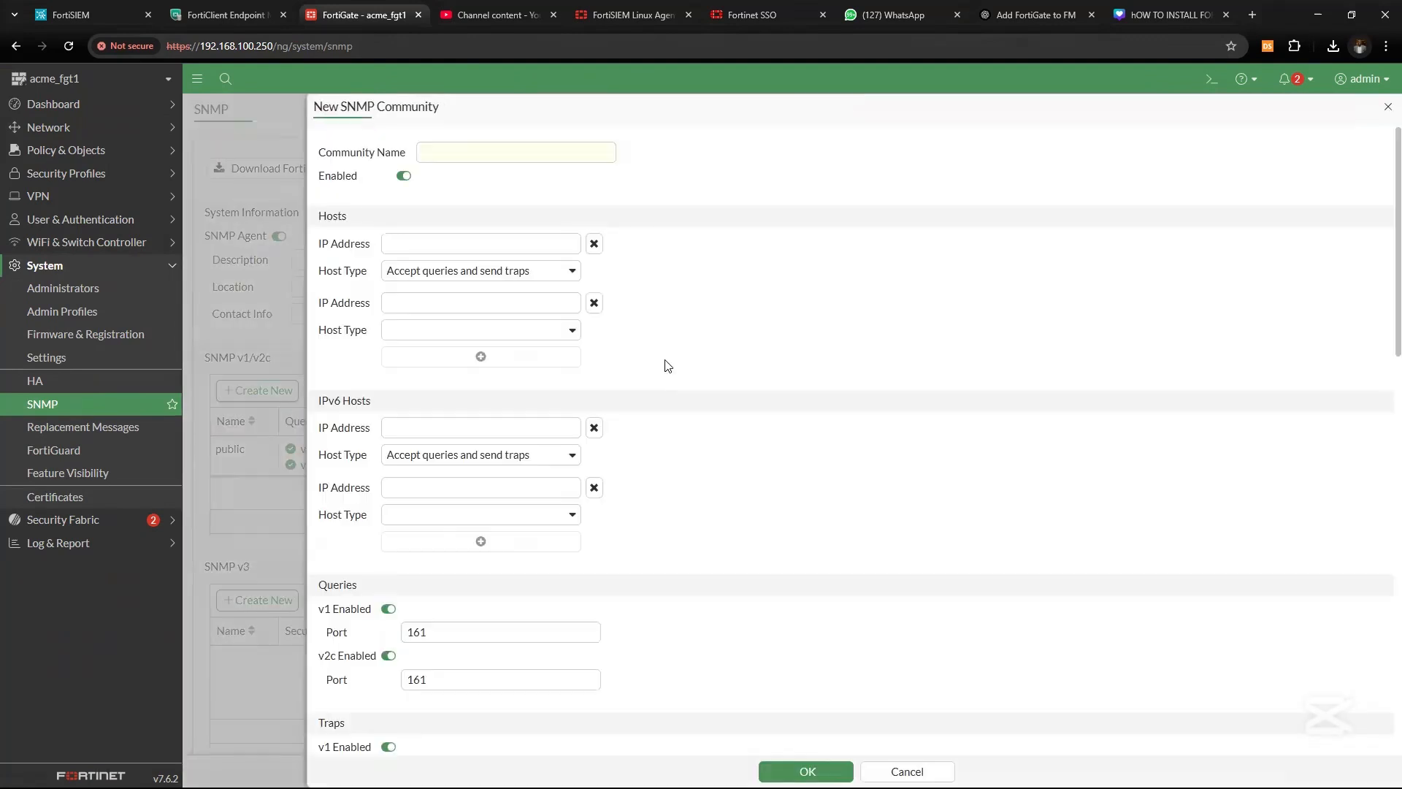
pyautogui.click(470, 151)
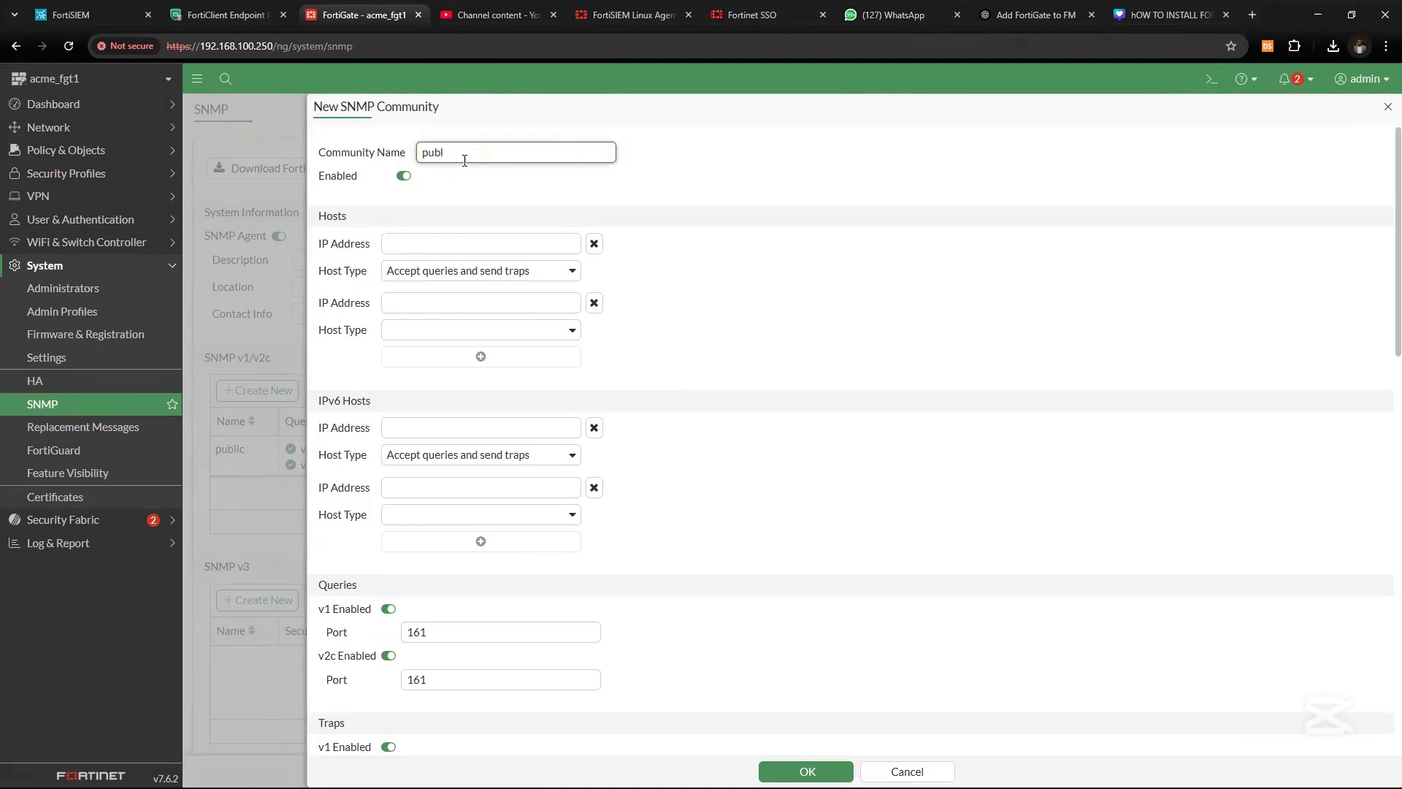
pyautogui.write('public123')
pyautogui.moveTo(476, 152); pyautogui.dragTo(366, 176)
# Copy the FortiSIEM server IP and paste 10.15.13.220 as the community's host
pyautogui.click(231, 16)
pyautogui.doubleClick(239, 48)
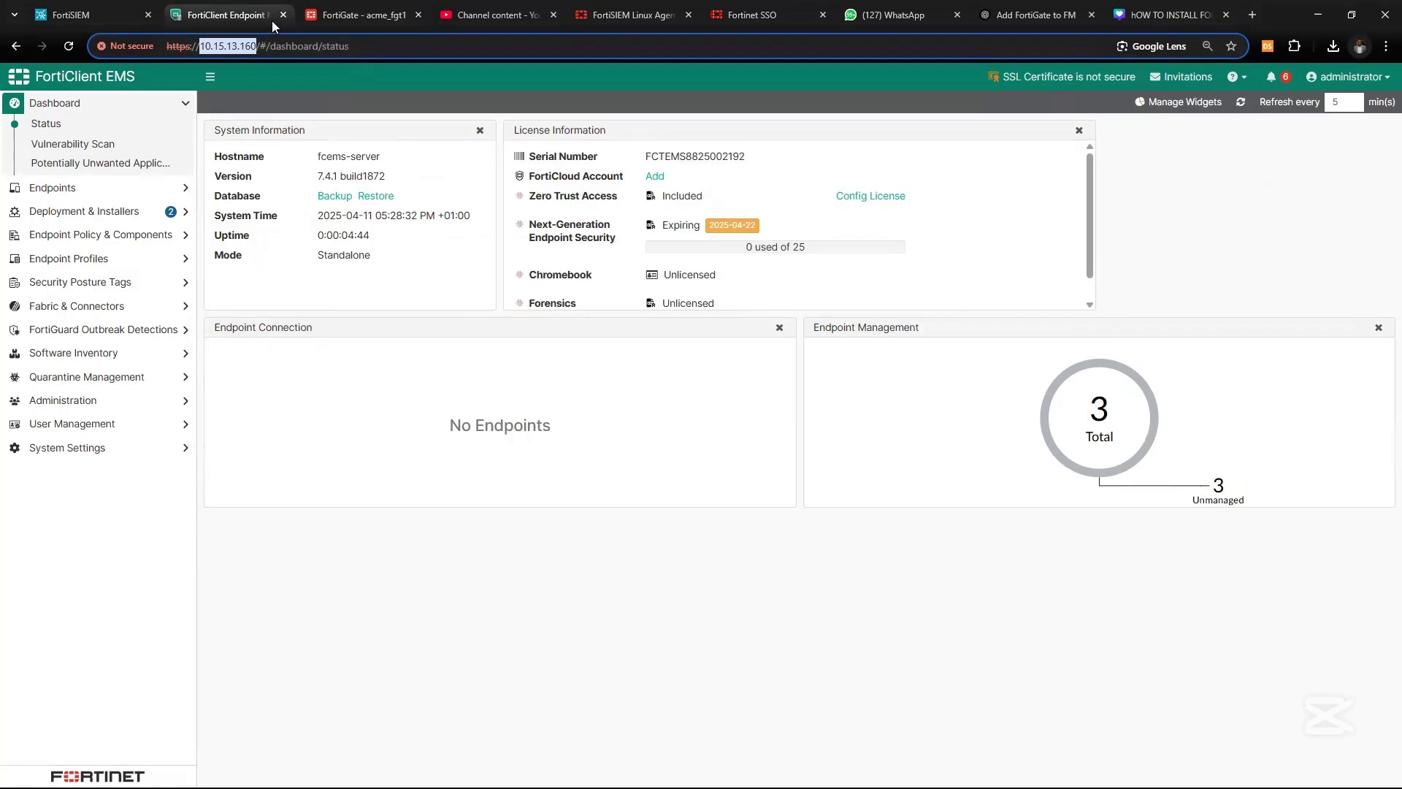
pyautogui.click(89, 15)
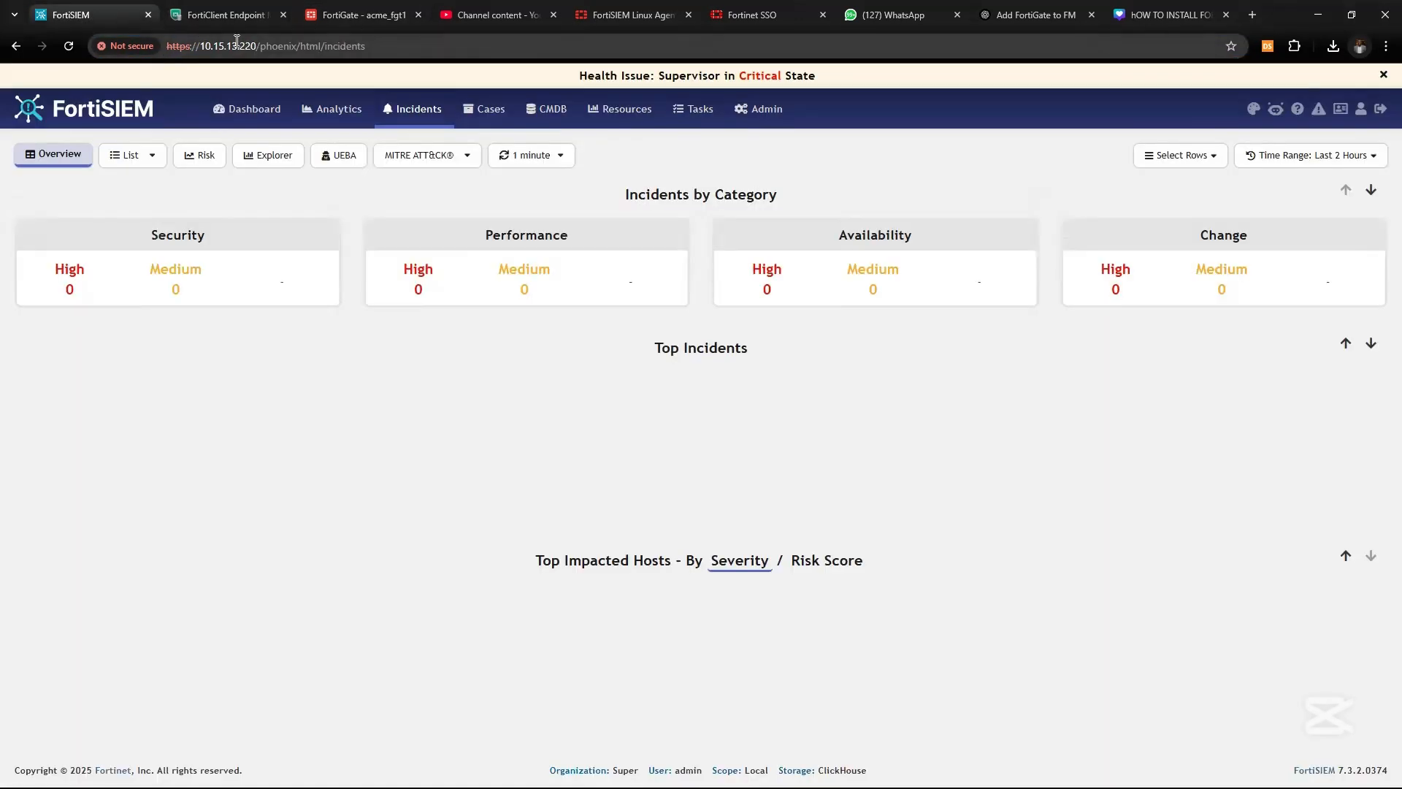
pyautogui.click(237, 46)
pyautogui.doubleClick(237, 46)
pyautogui.hotkey('ctrl', 'c')
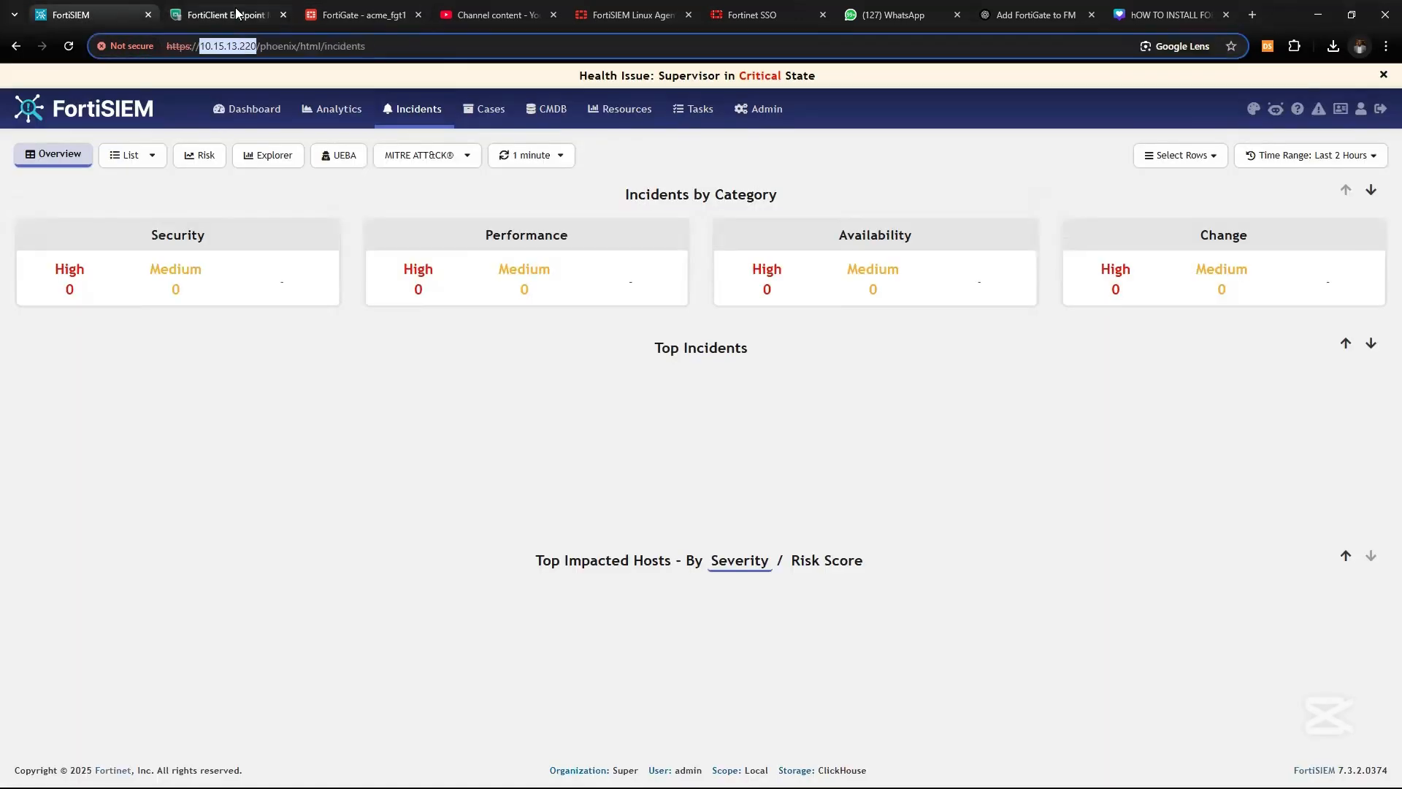
pyautogui.click(342, 15)
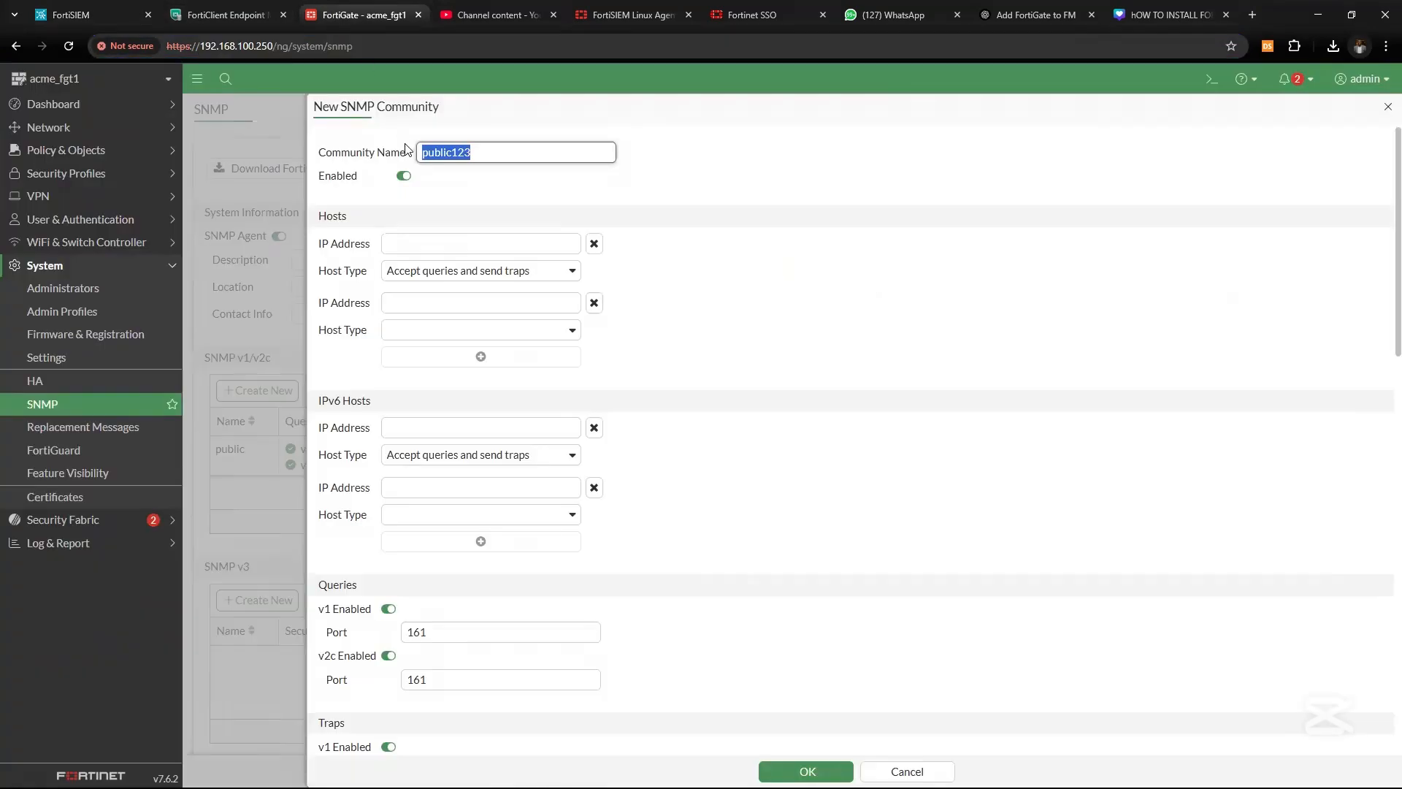
pyautogui.click(453, 250)
pyautogui.hotkey('ctrl', 'v')
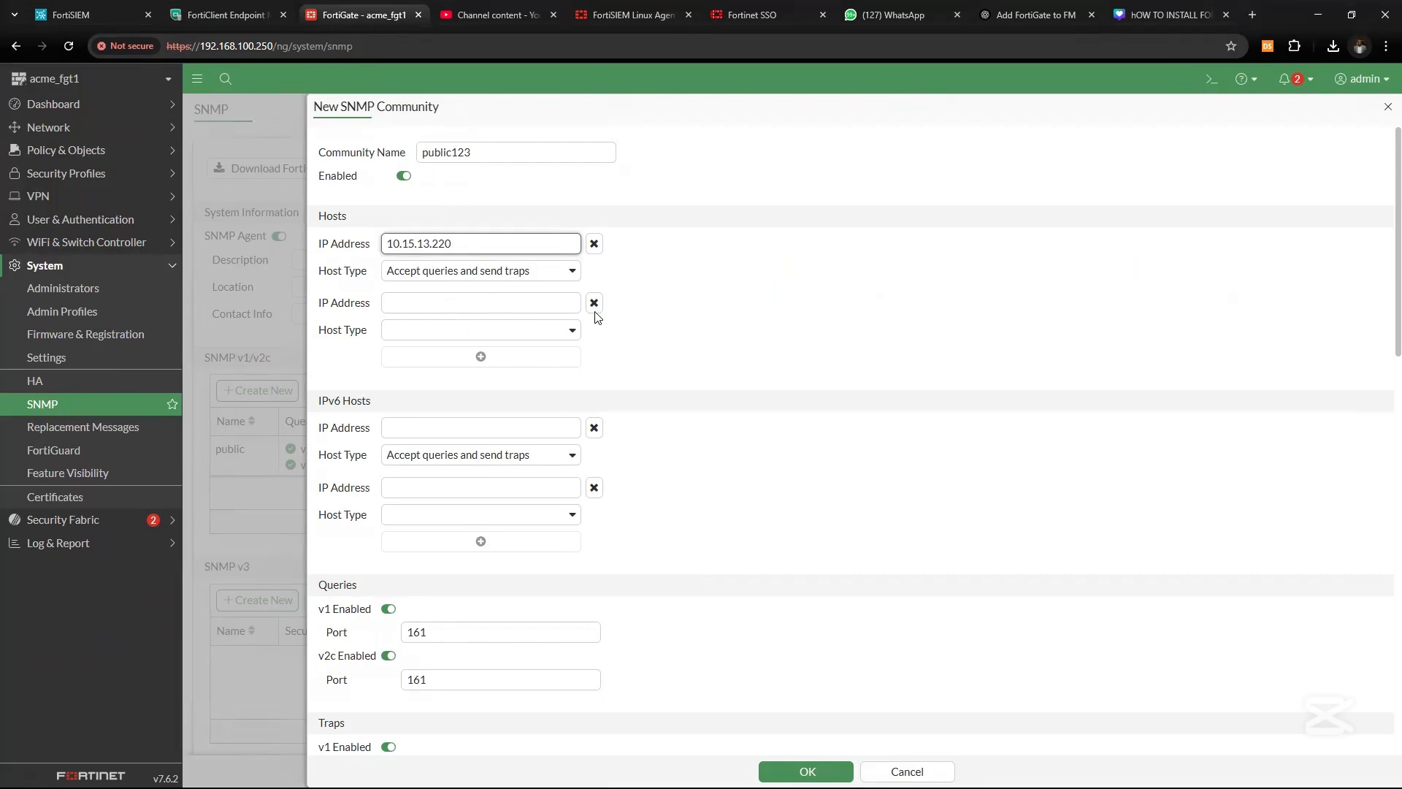
# Keep the host type as accept queries and send traps, with all SNMP events enabled
pyautogui.click(562, 274)
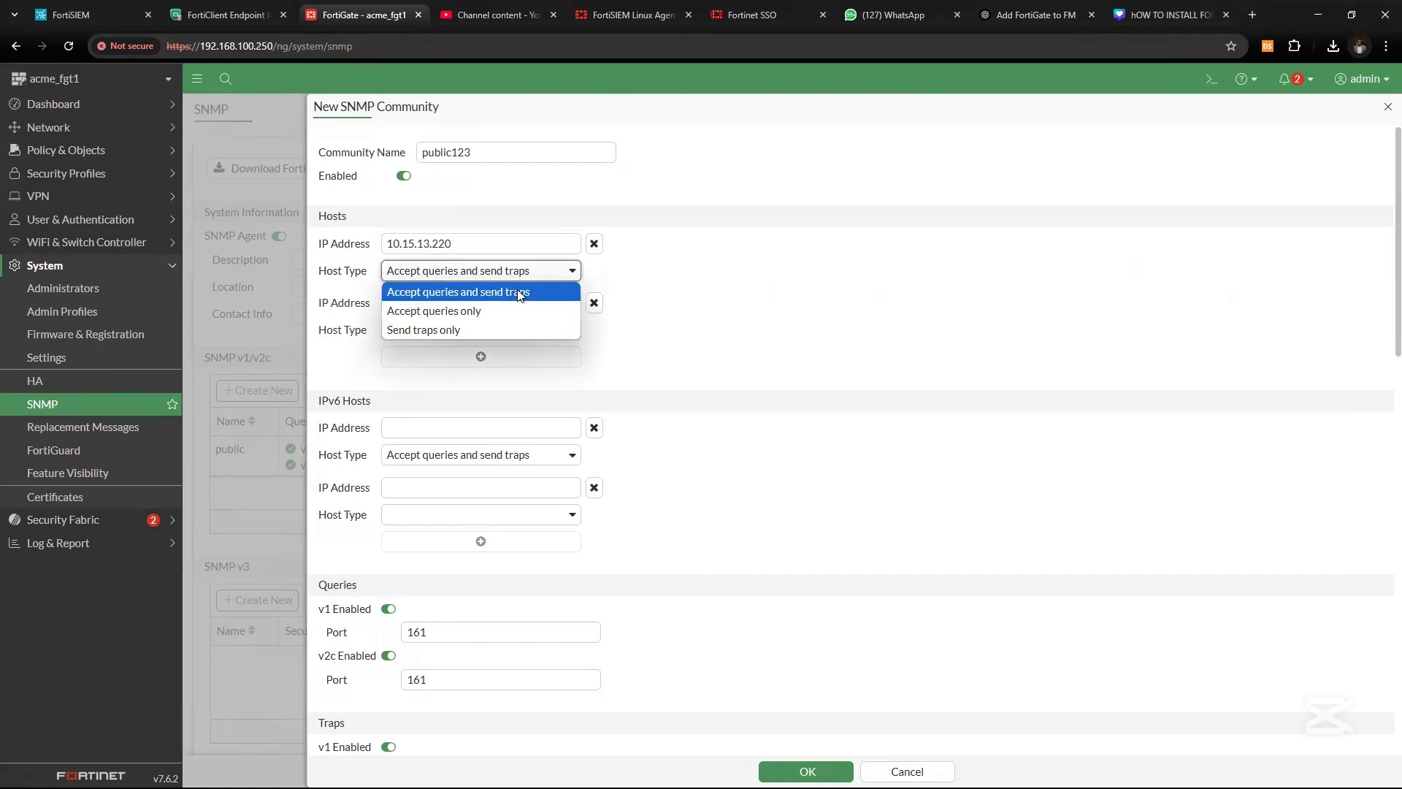
pyautogui.click(457, 285)
pyautogui.scroll(-12, 723, 423)
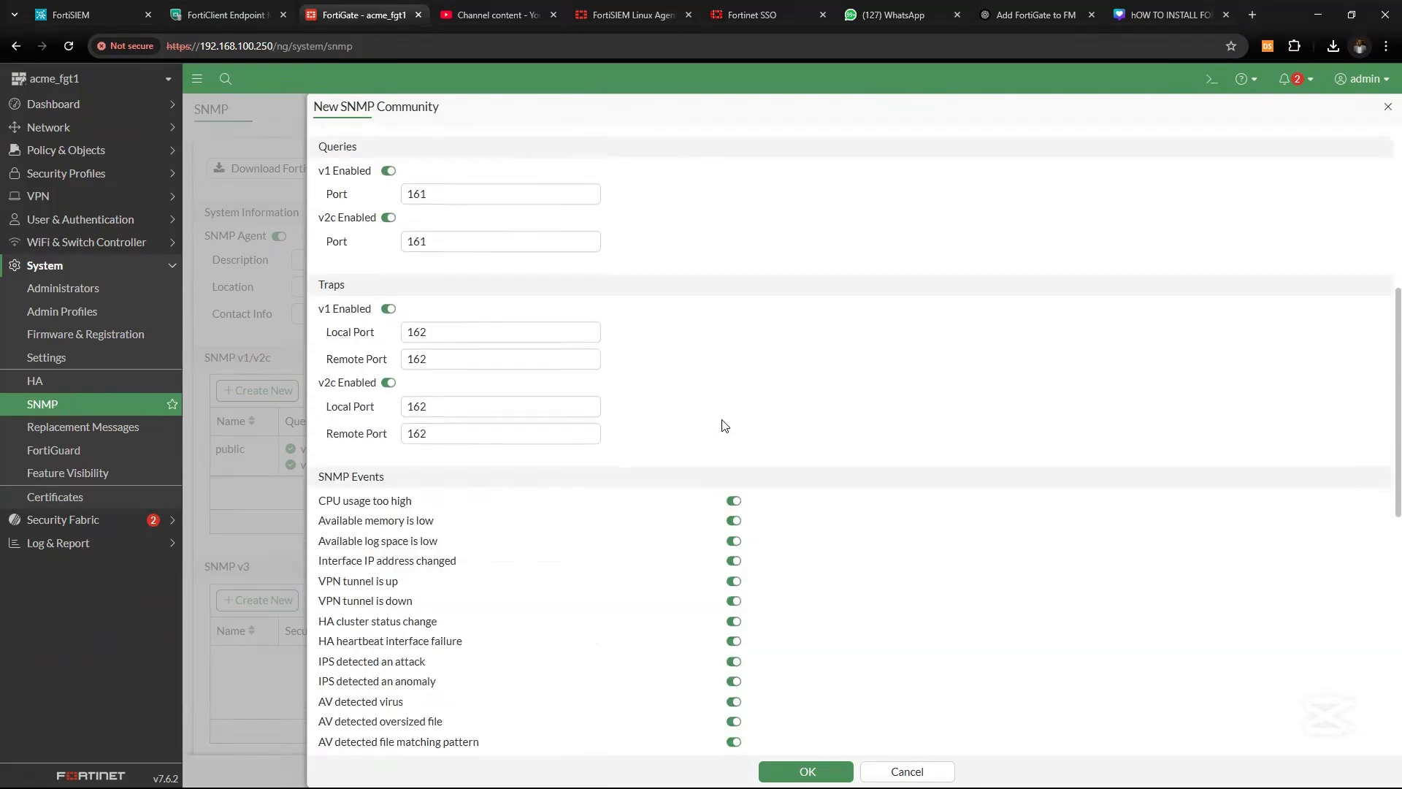
pyautogui.scroll(1, 723, 424)
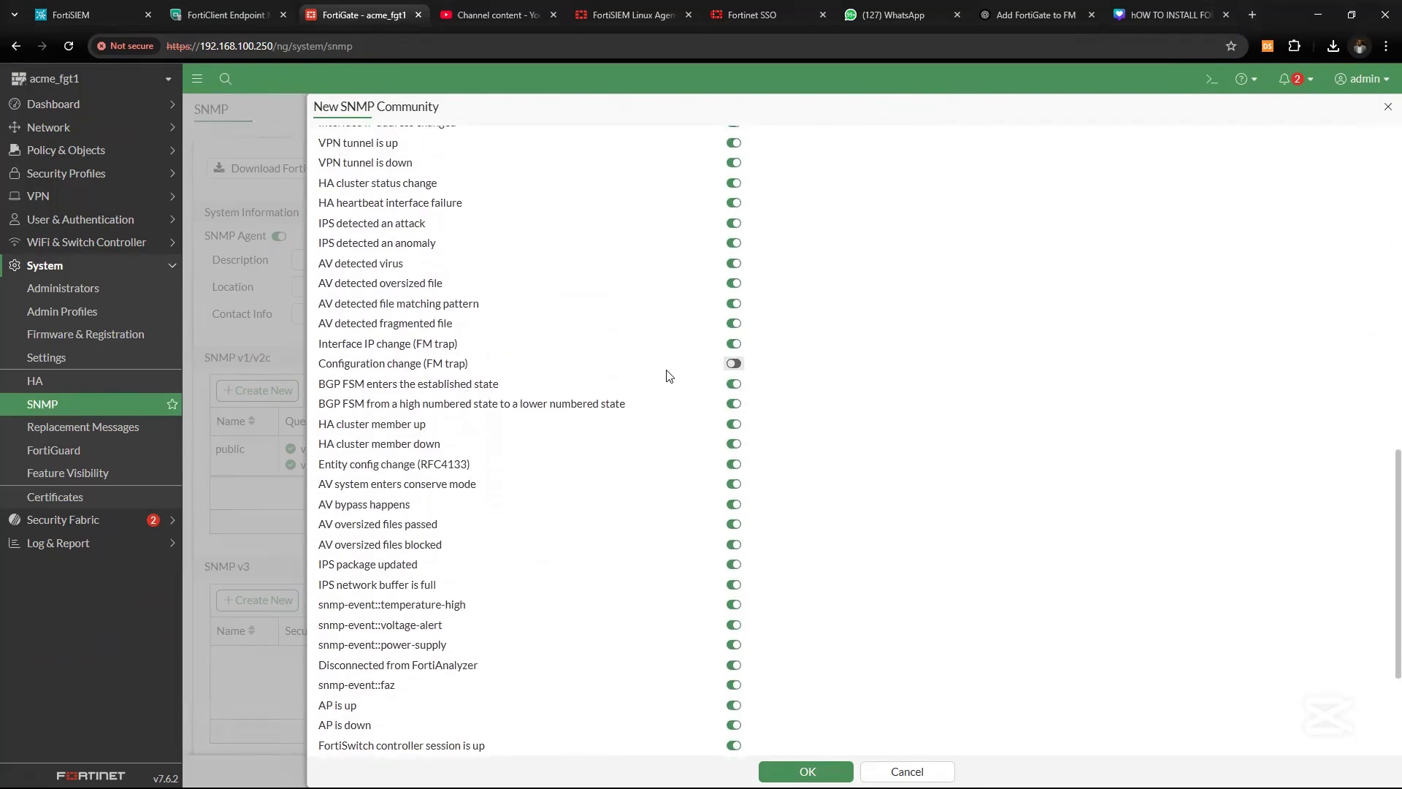
pyautogui.scroll(-4, 733, 526)
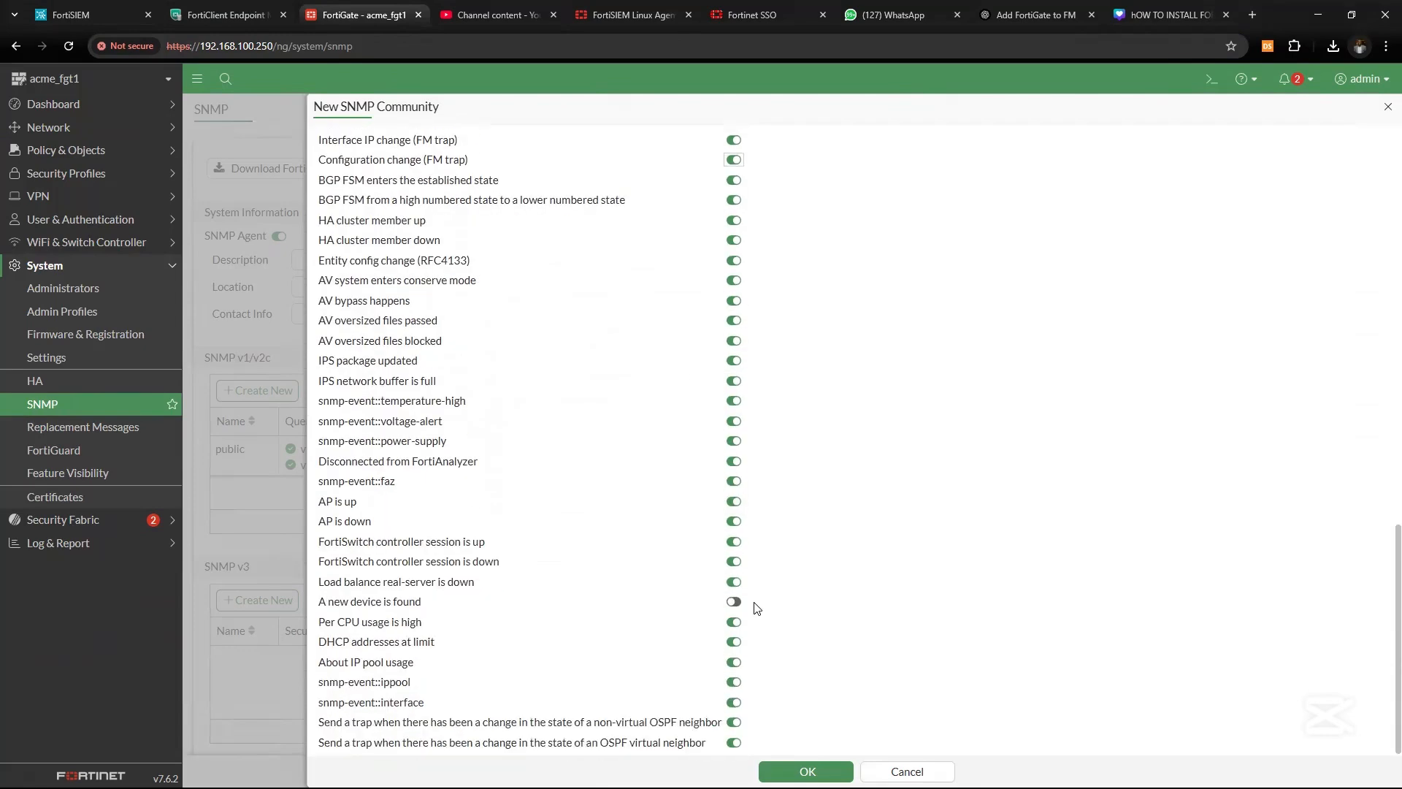
pyautogui.scroll(7, 544, 448)
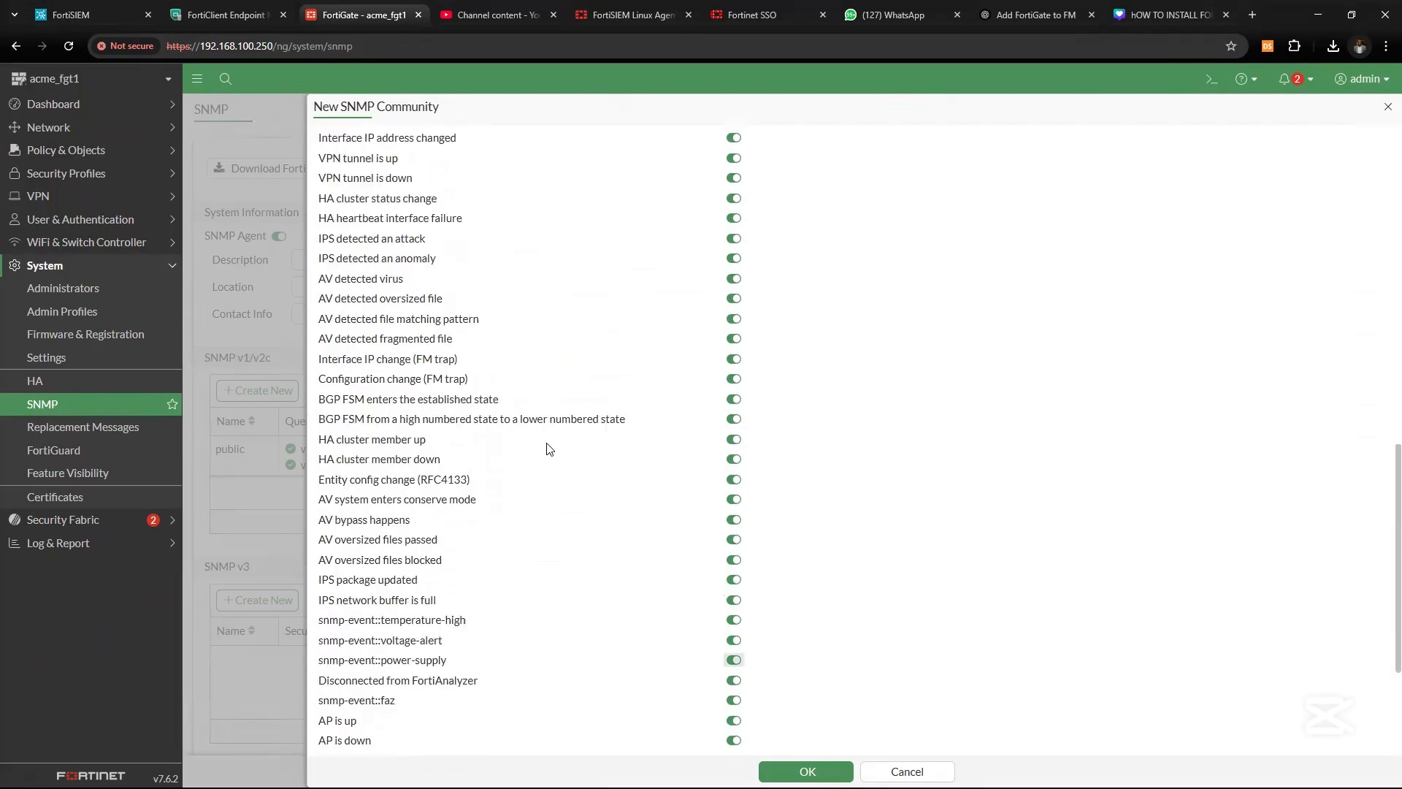
pyautogui.scroll(-7, 550, 448)
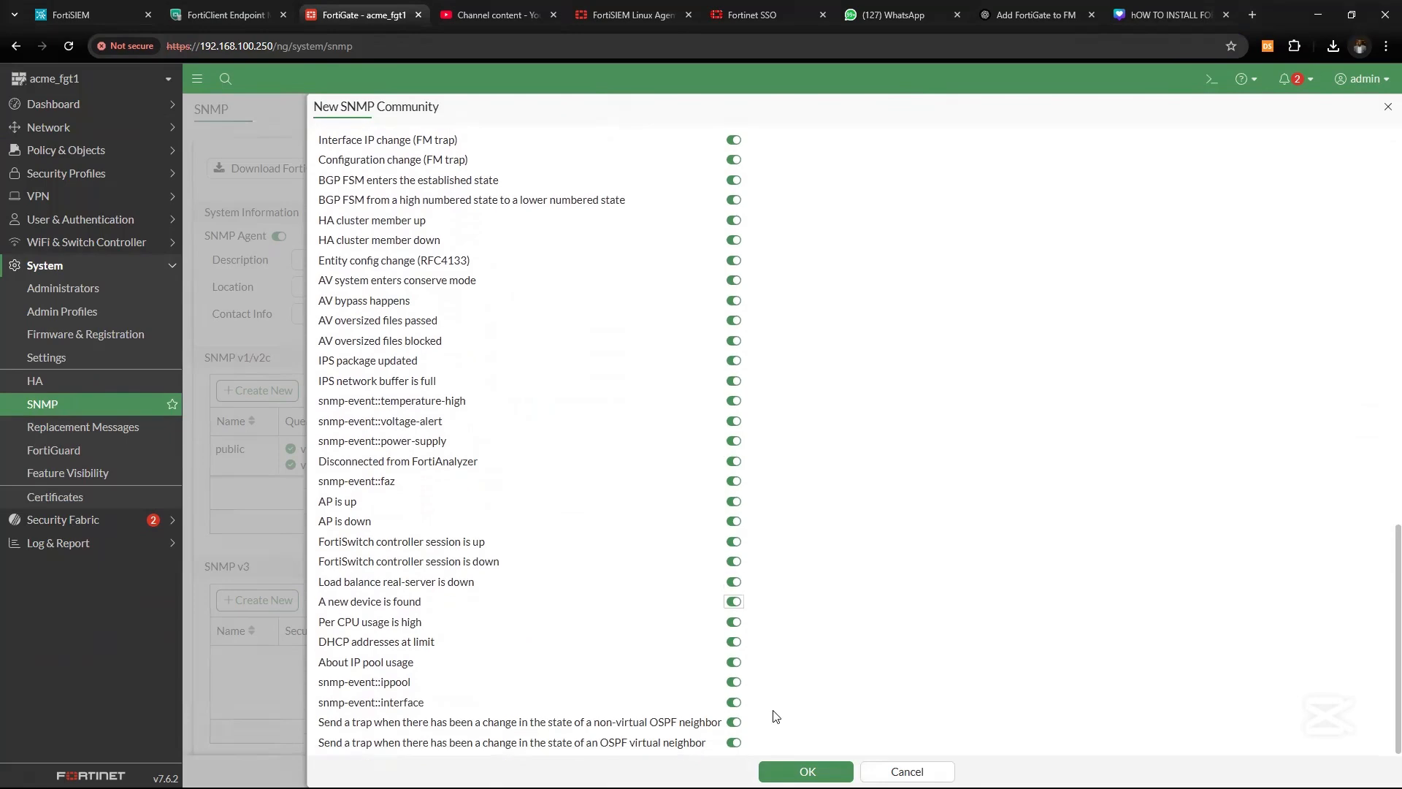
# Save the public123 community and check its host 10.15.13.220/32
pyautogui.click(806, 771)
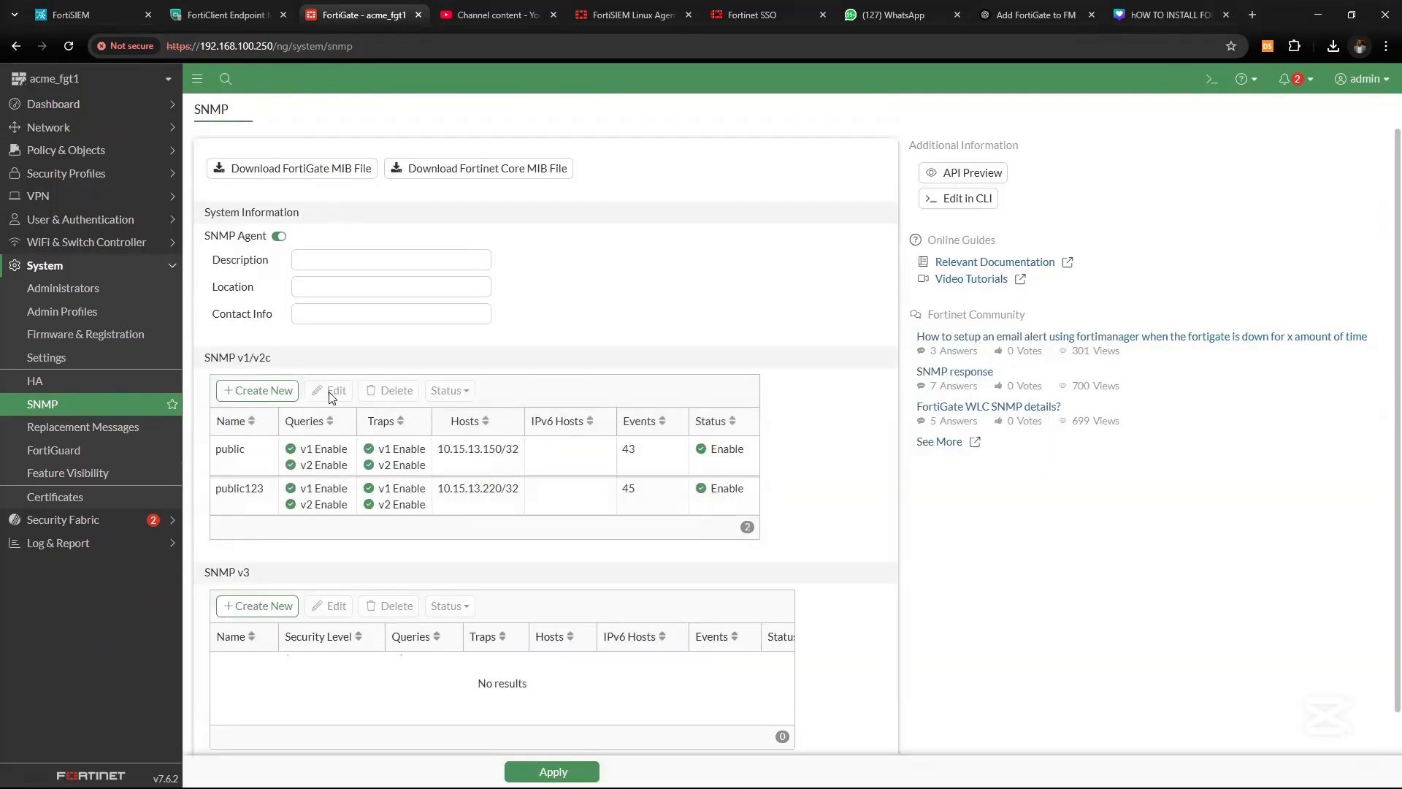
pyautogui.moveTo(437, 488); pyautogui.dragTo(582, 492)
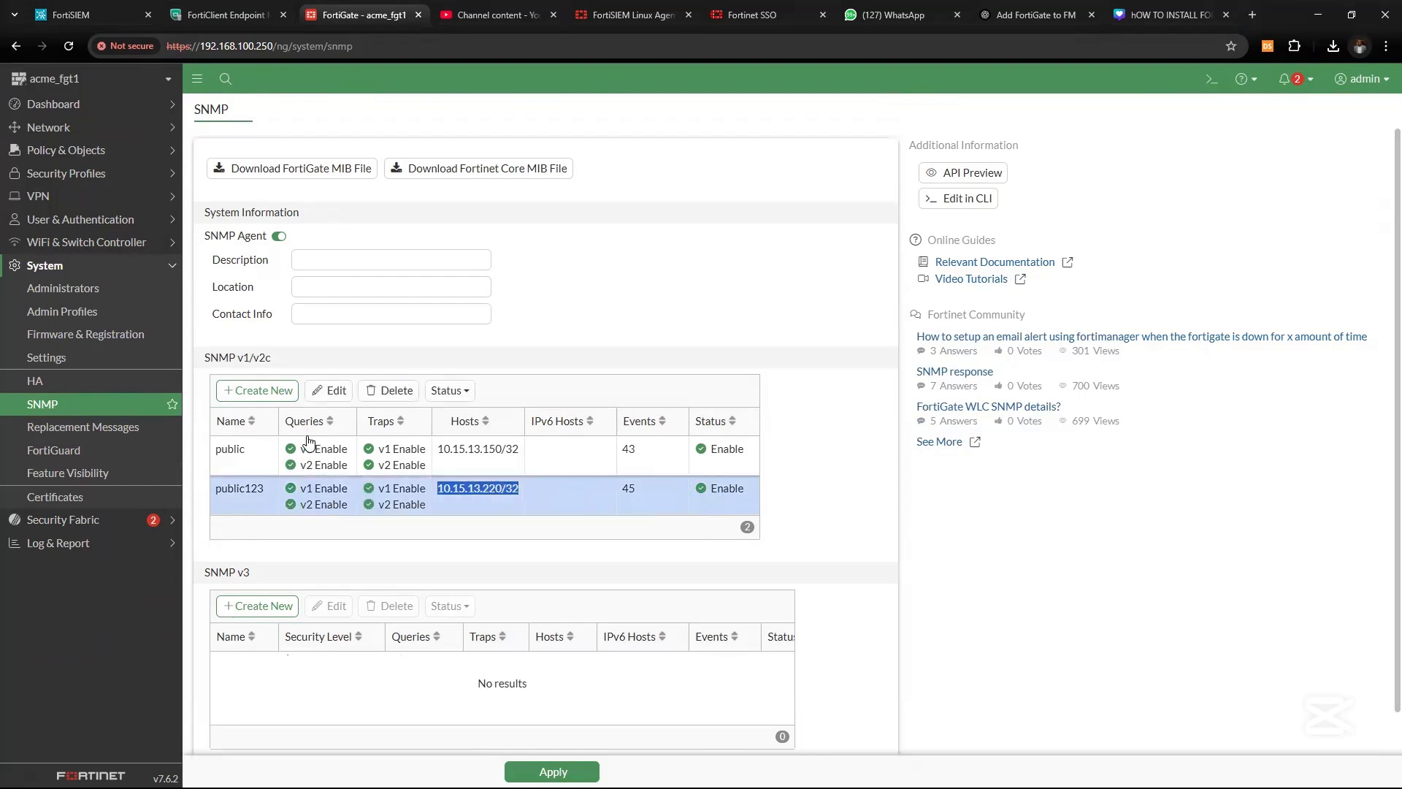
pyautogui.moveTo(264, 495); pyautogui.dragTo(213, 496)
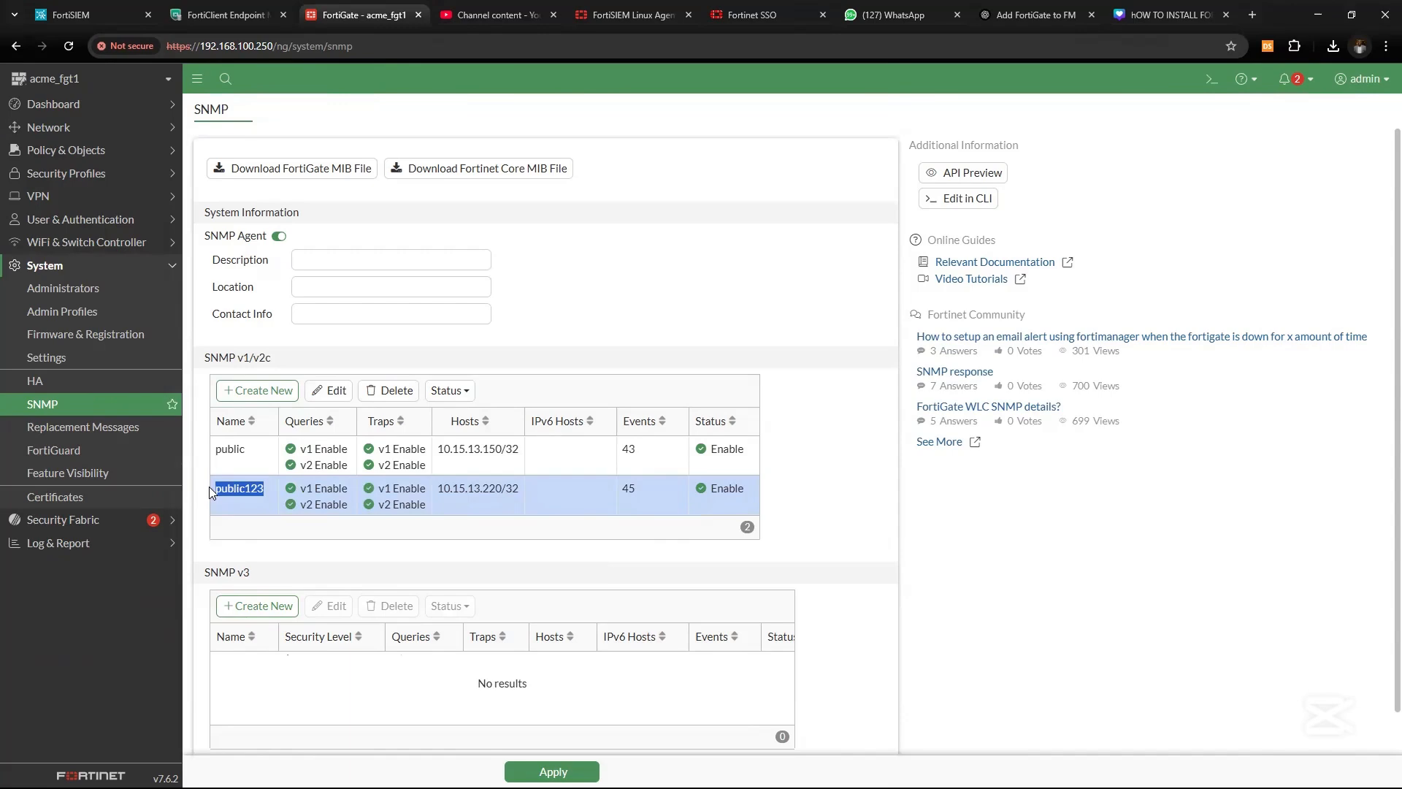
# In Network > Interfaces, select management (port2) and check its IP 10.15.13.1 against FortiSIEM
pyautogui.click(93, 129)
pyautogui.click(65, 150)
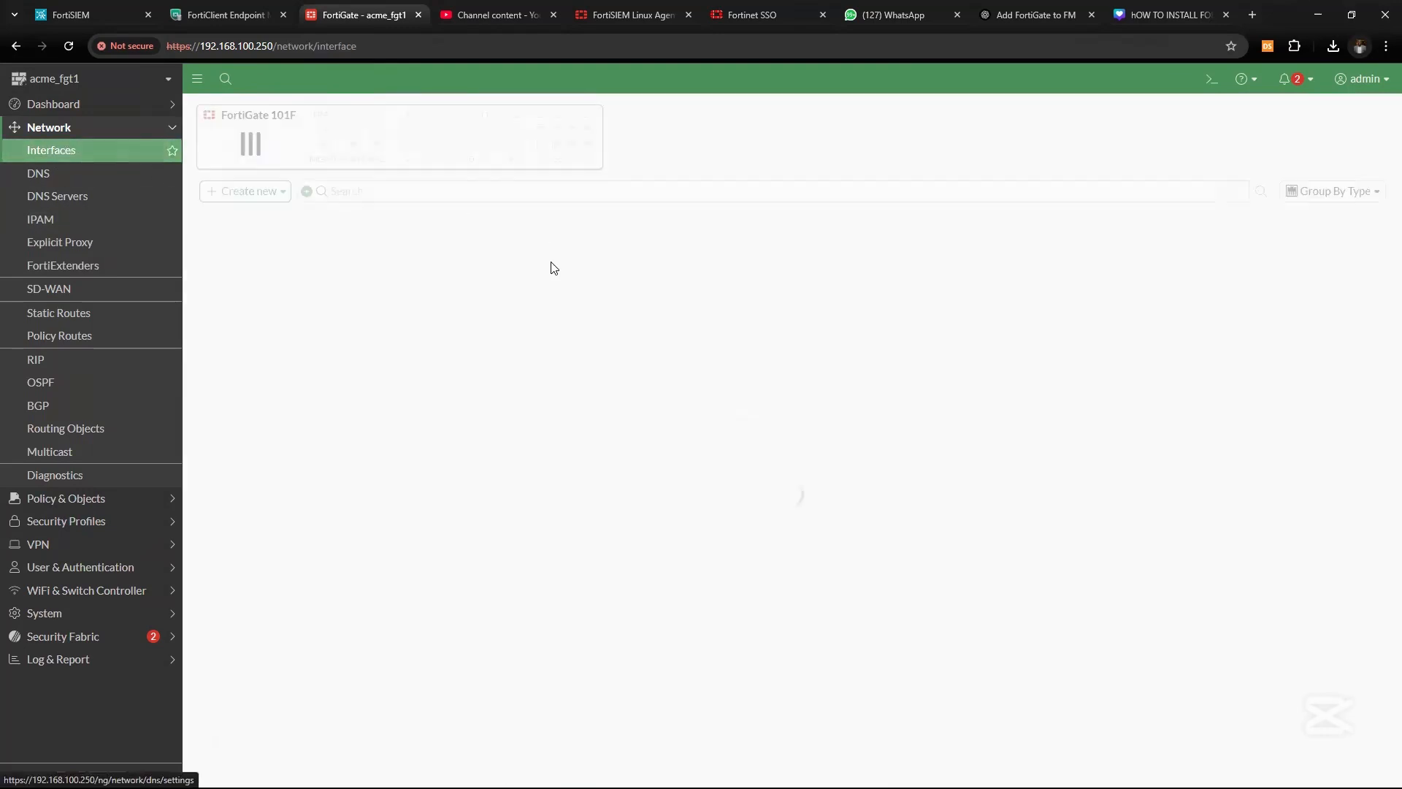
pyautogui.scroll(-3, 438, 485)
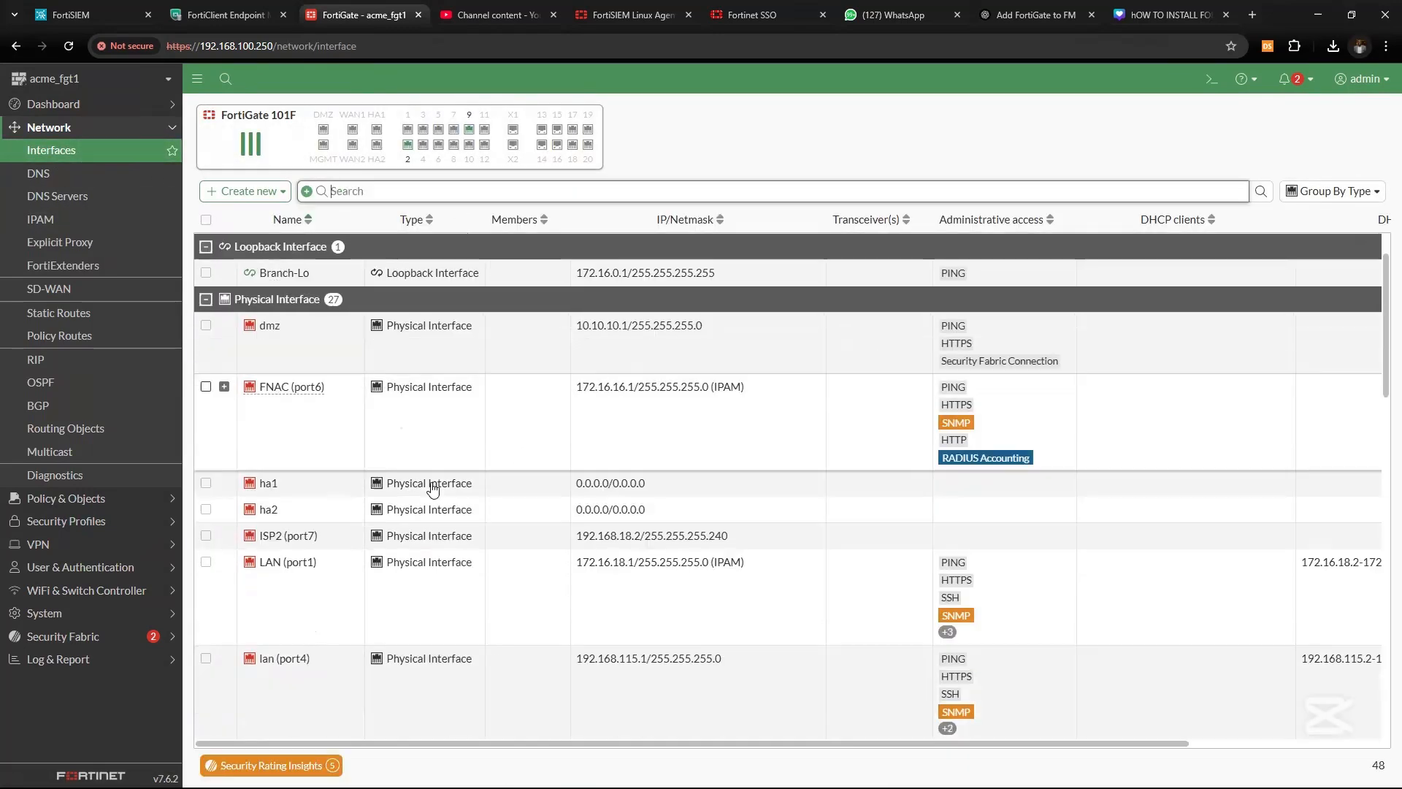
pyautogui.scroll(-5, 433, 489)
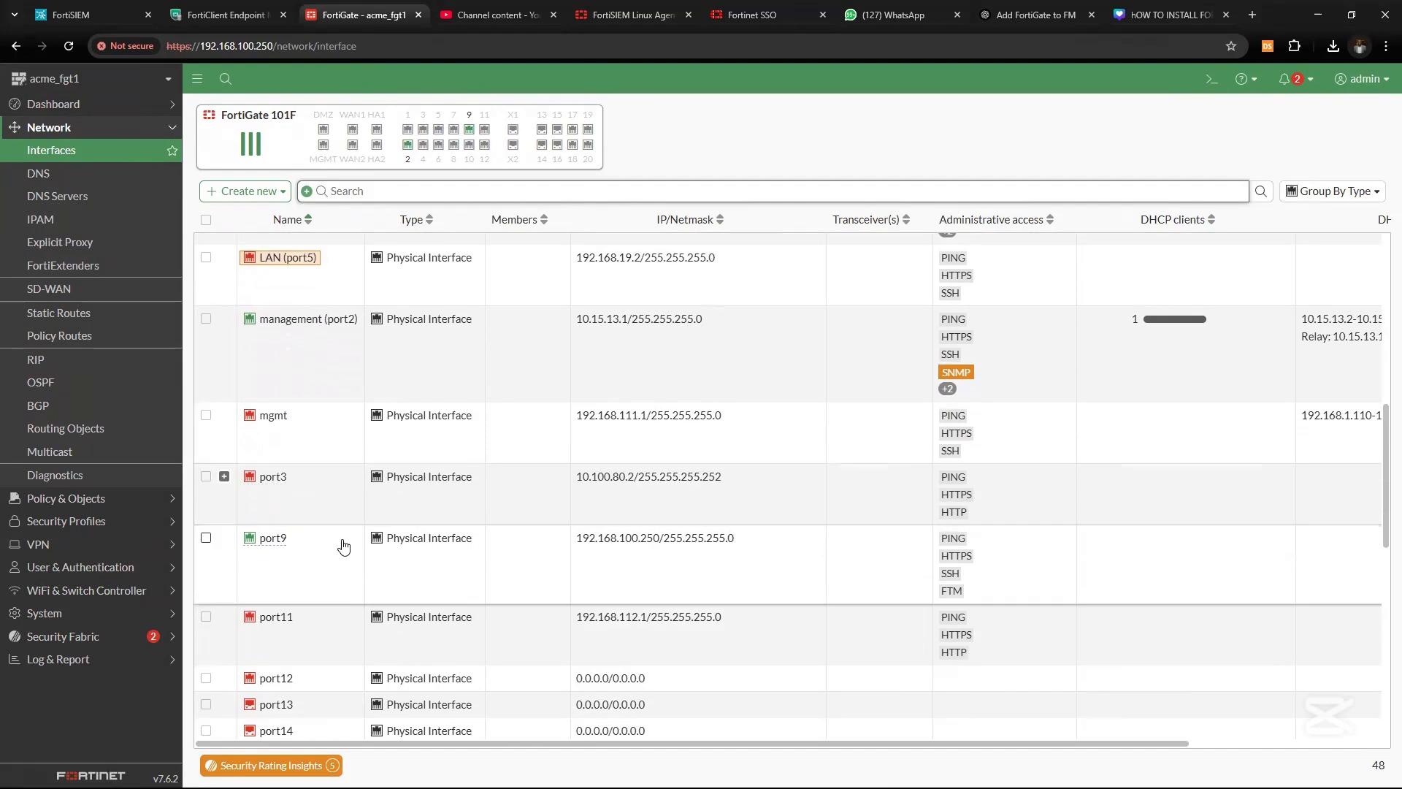
pyautogui.scroll(-2, 343, 548)
pyautogui.scroll(5, 344, 548)
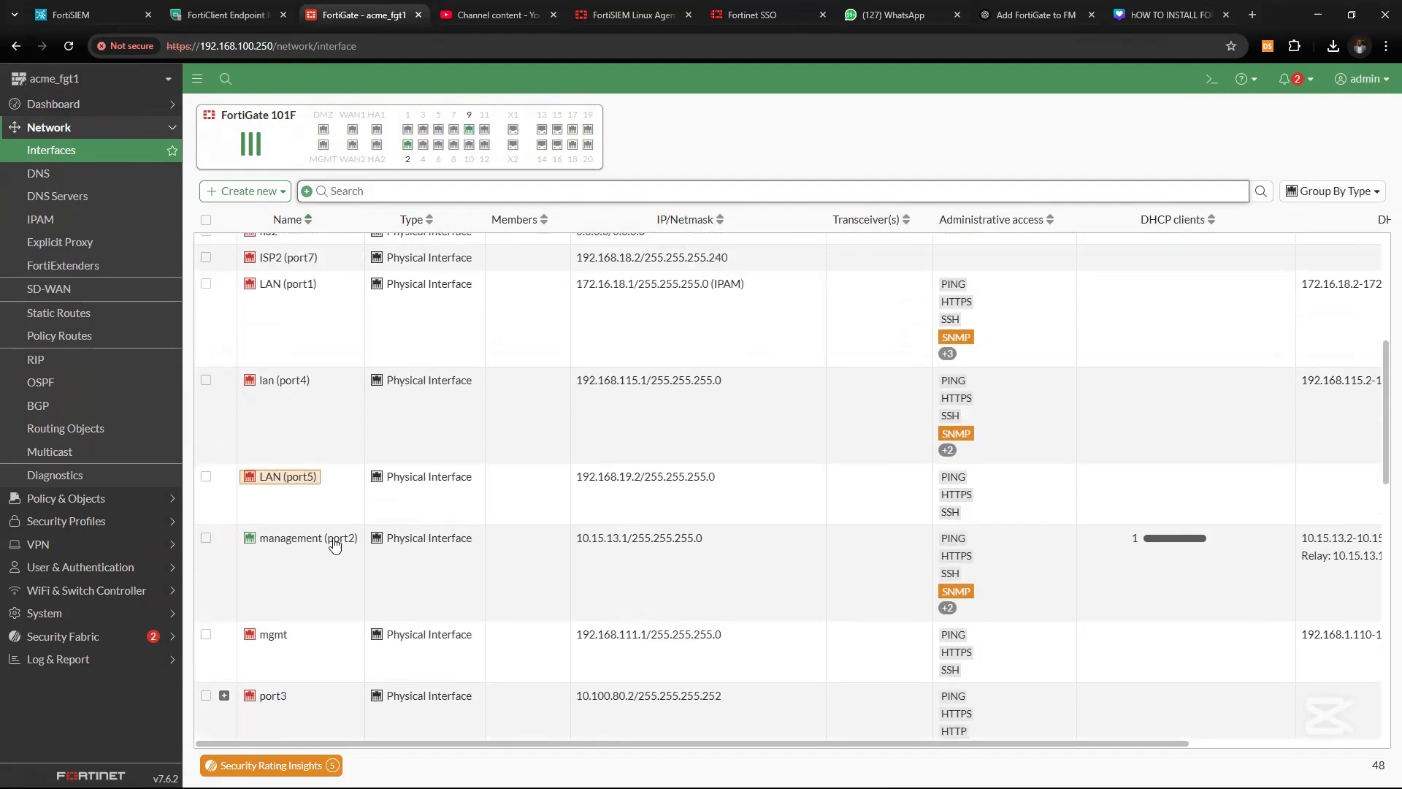
pyautogui.click(301, 563)
pyautogui.moveTo(577, 541); pyautogui.dragTo(723, 552)
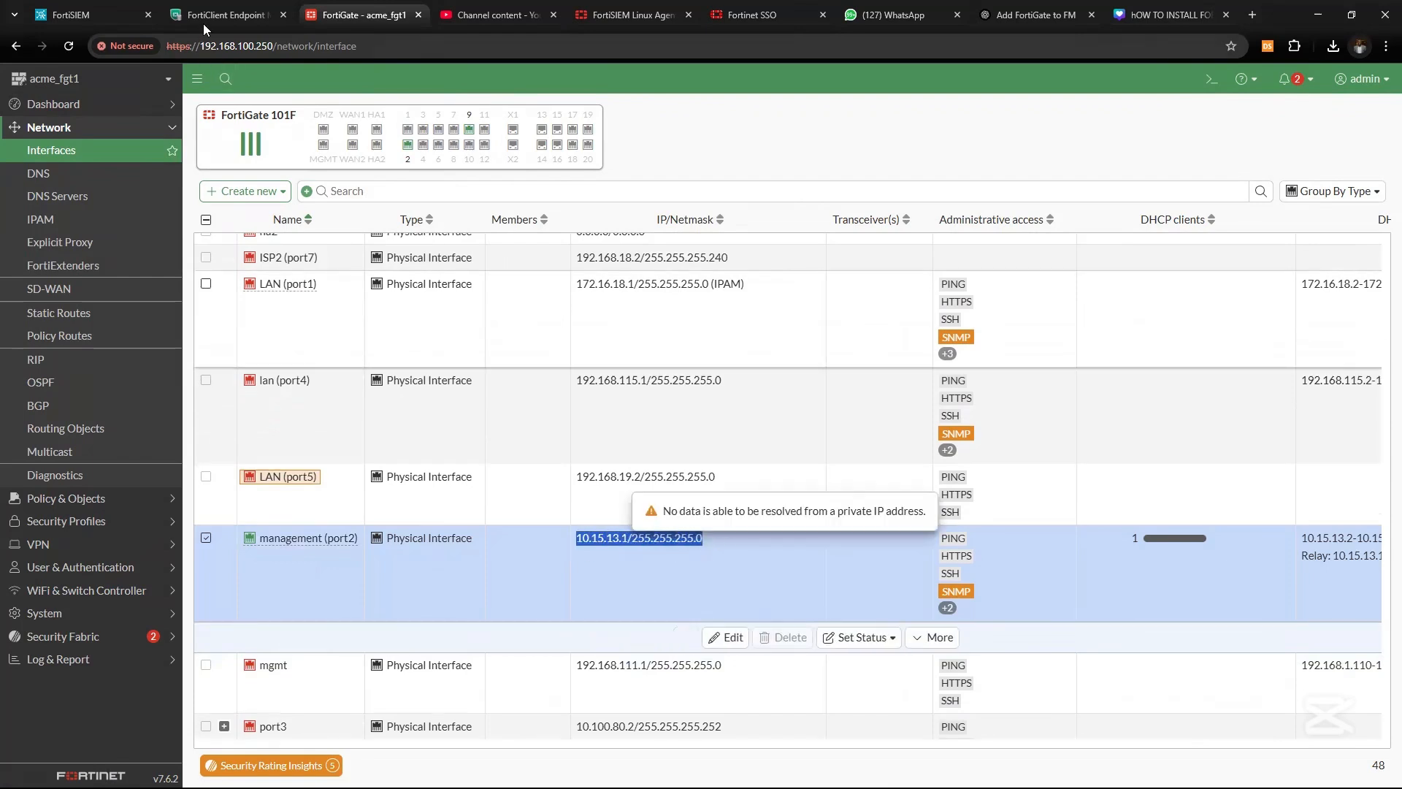
pyautogui.click(125, 16)
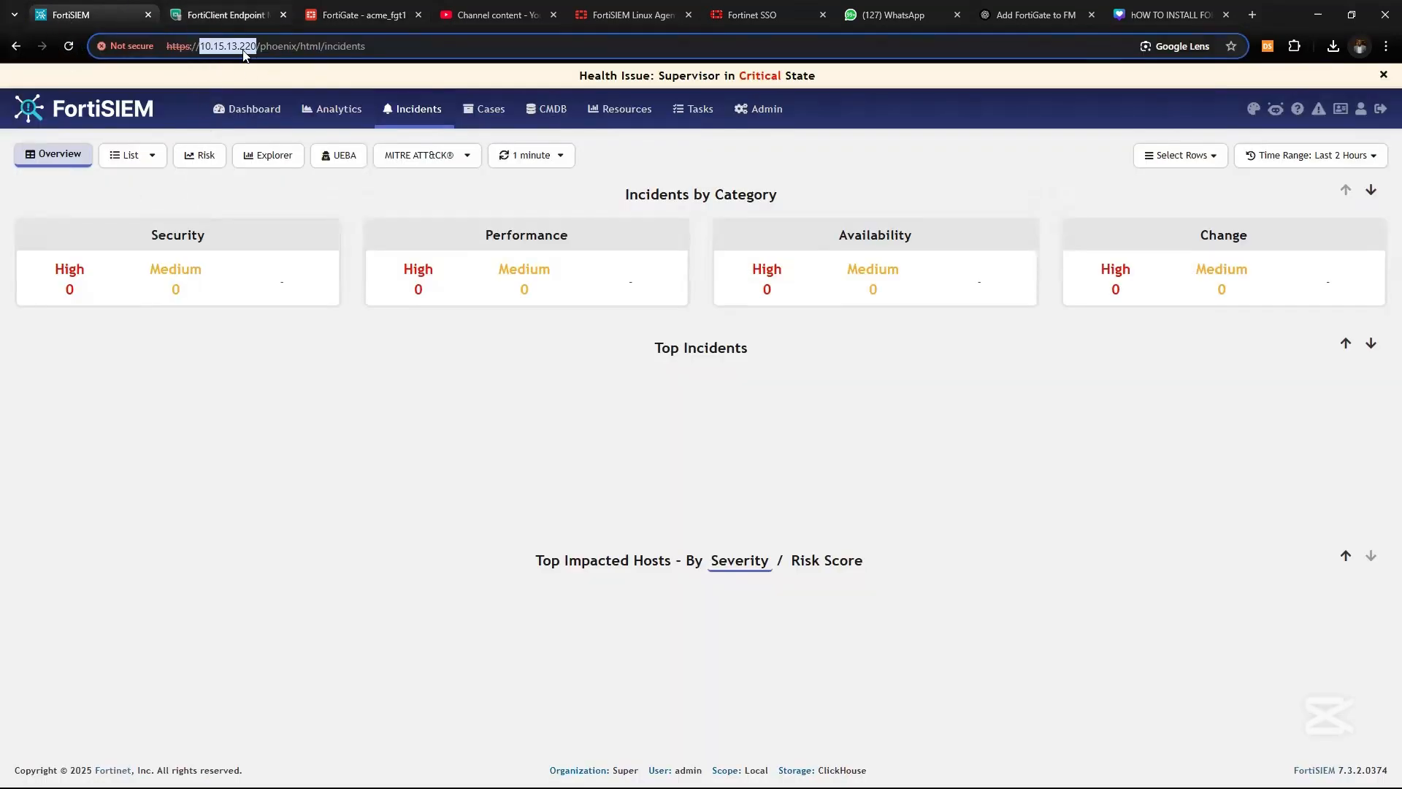
pyautogui.click(363, 15)
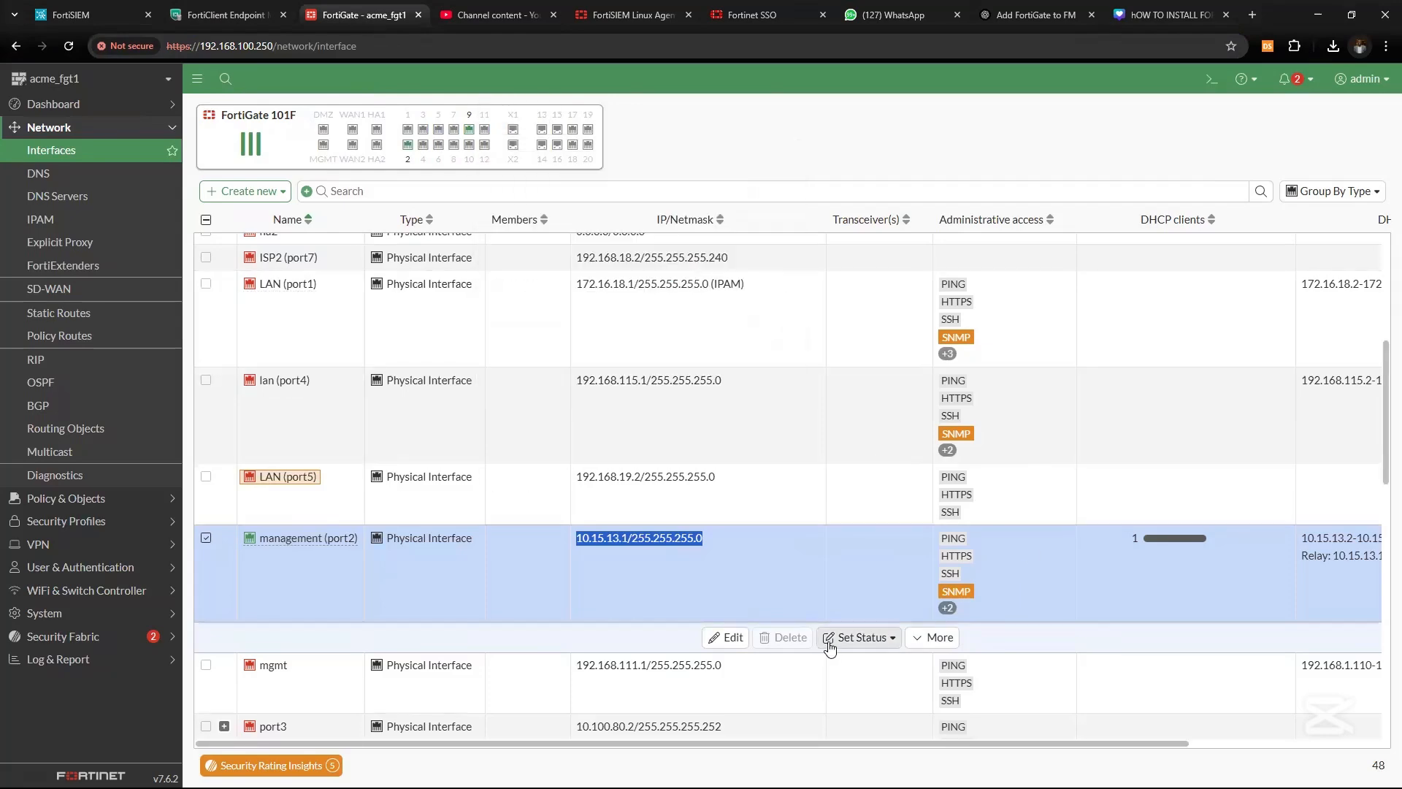
pyautogui.doubleClick(428, 589)
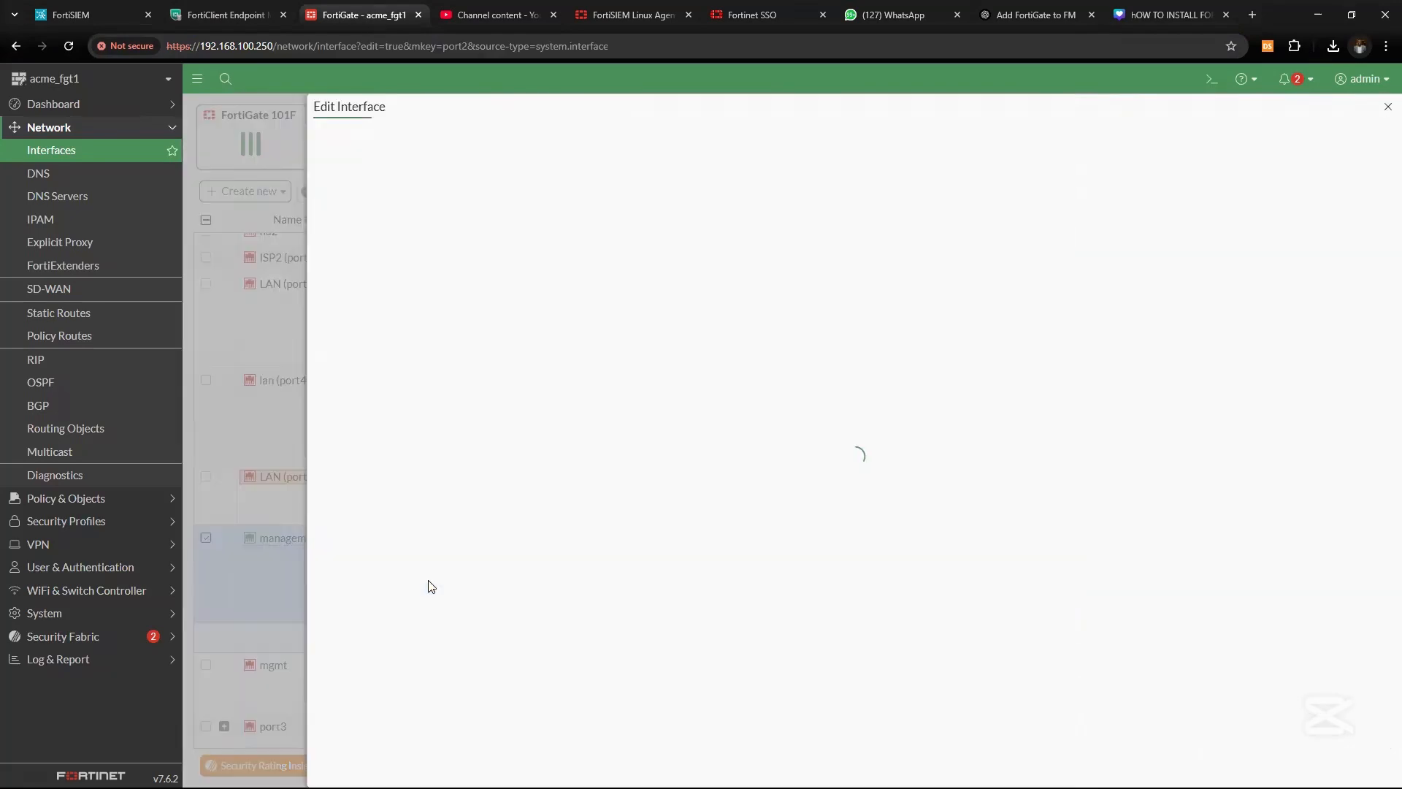
pyautogui.scroll(-2, 777, 630)
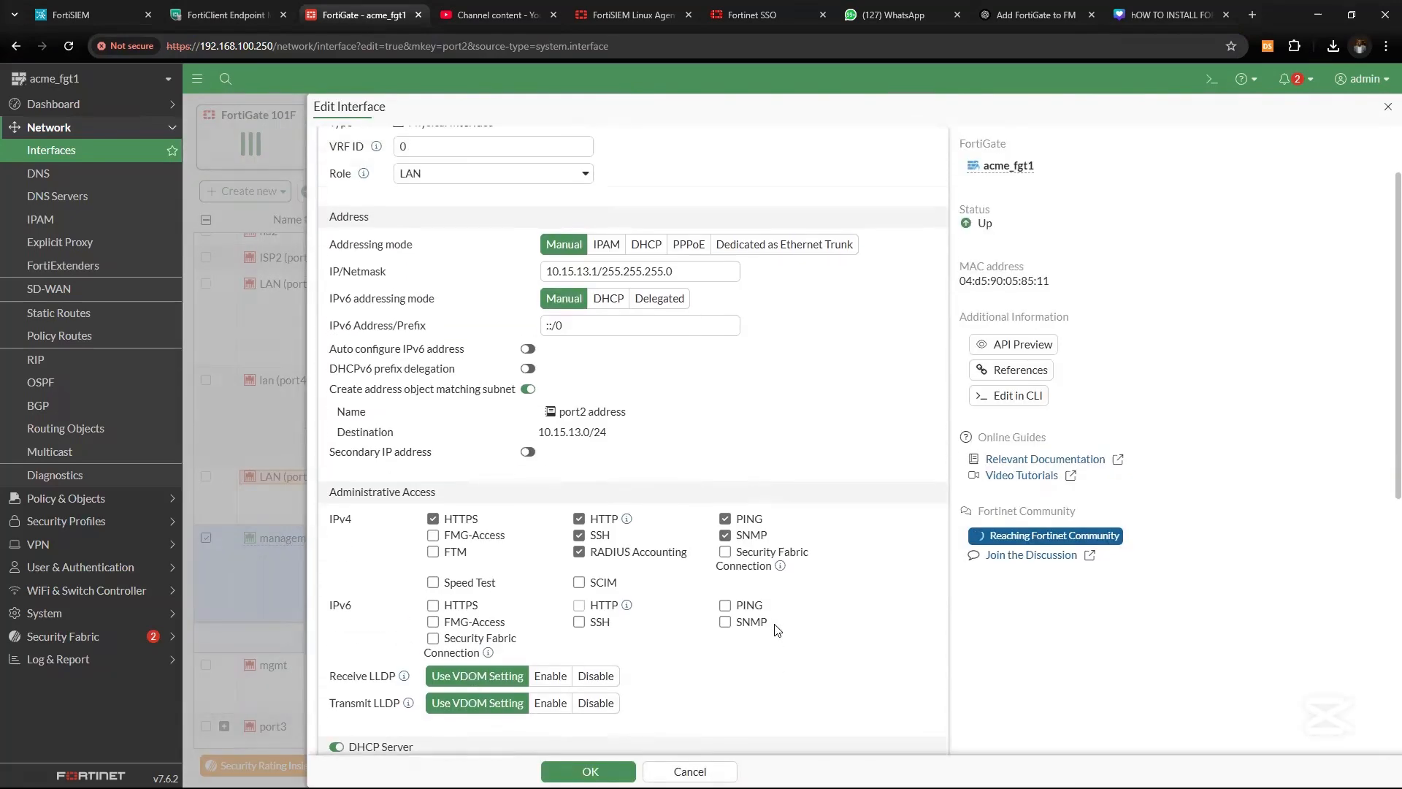
pyautogui.scroll(-2, 777, 630)
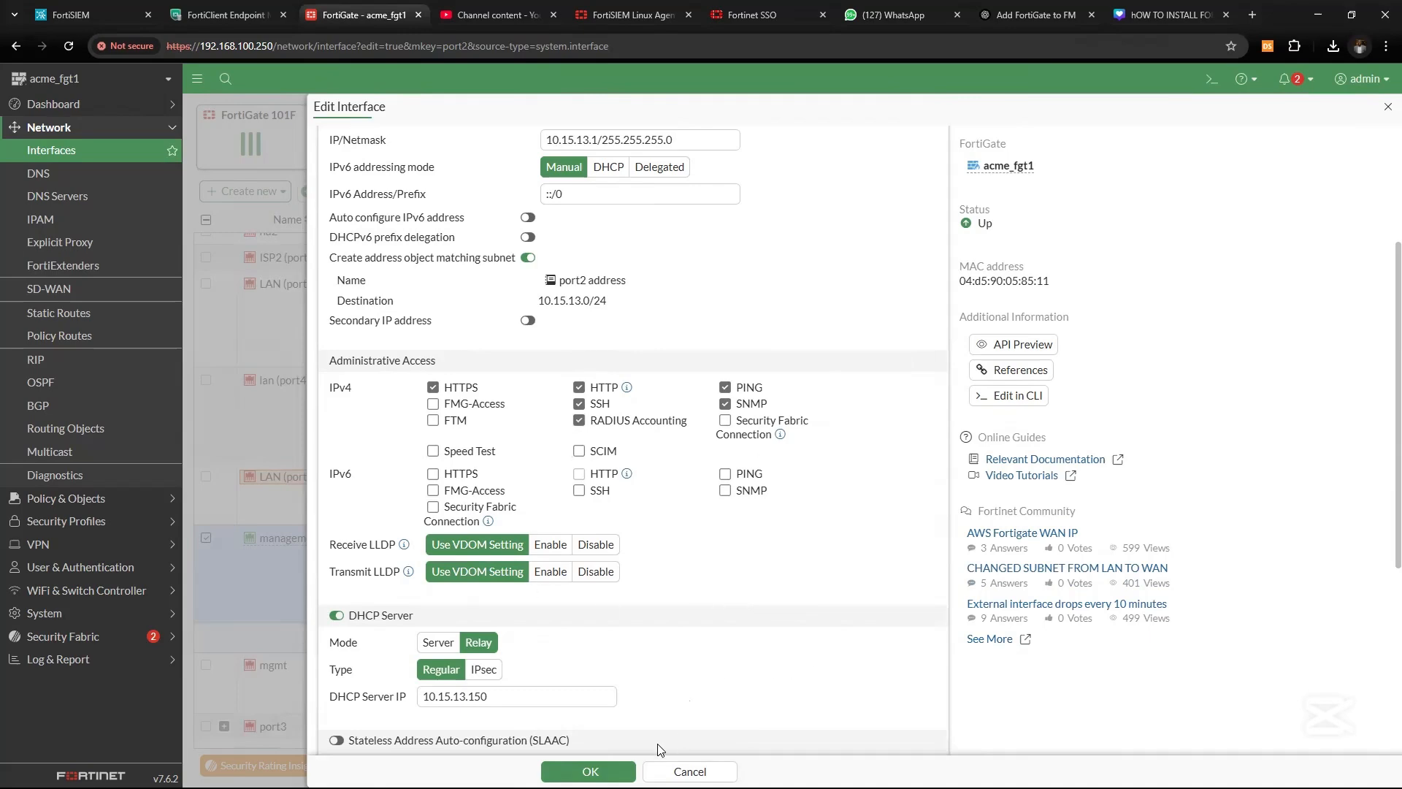
pyautogui.click(595, 771)
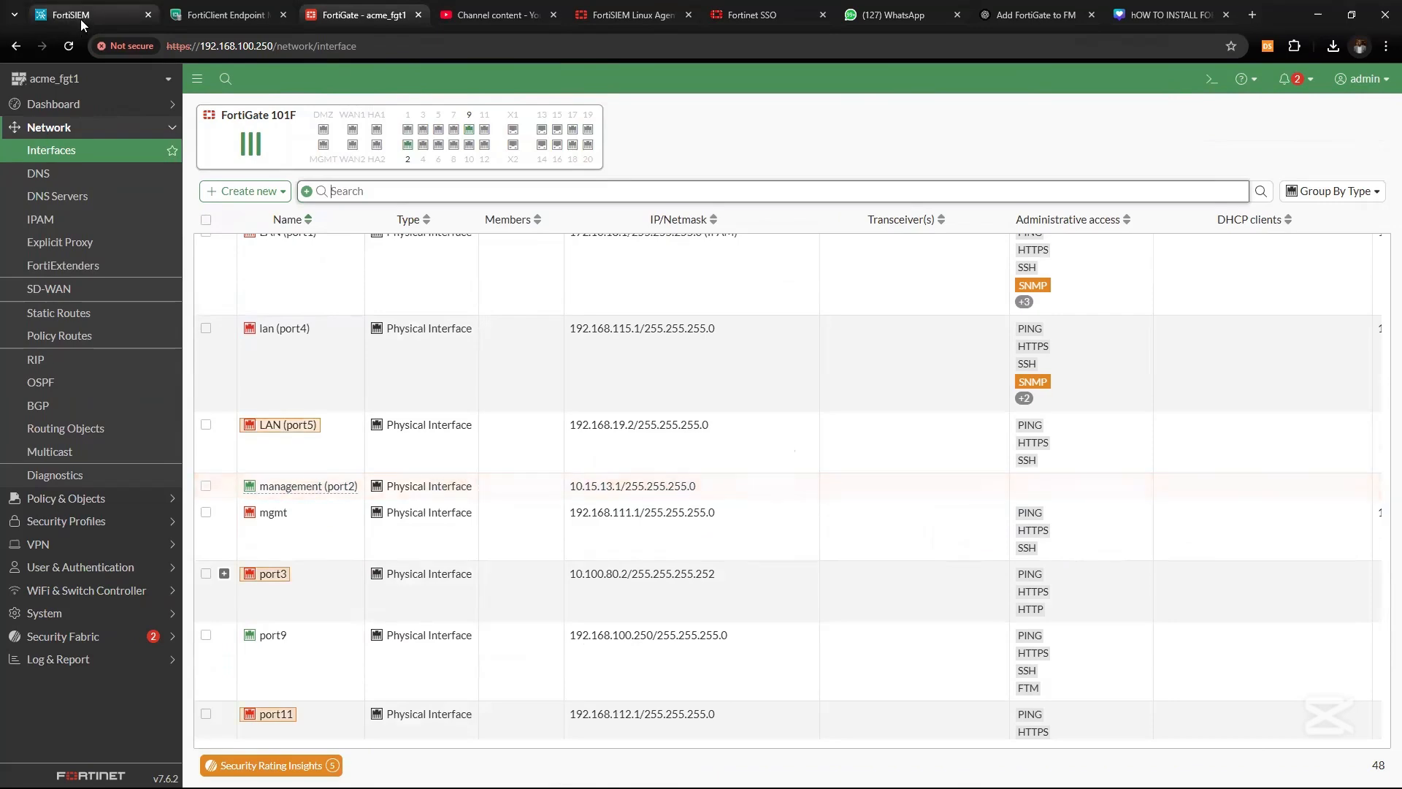
# Go to FortiSIEM's Admin > Setup > Credentials page
pyautogui.click(80, 19)
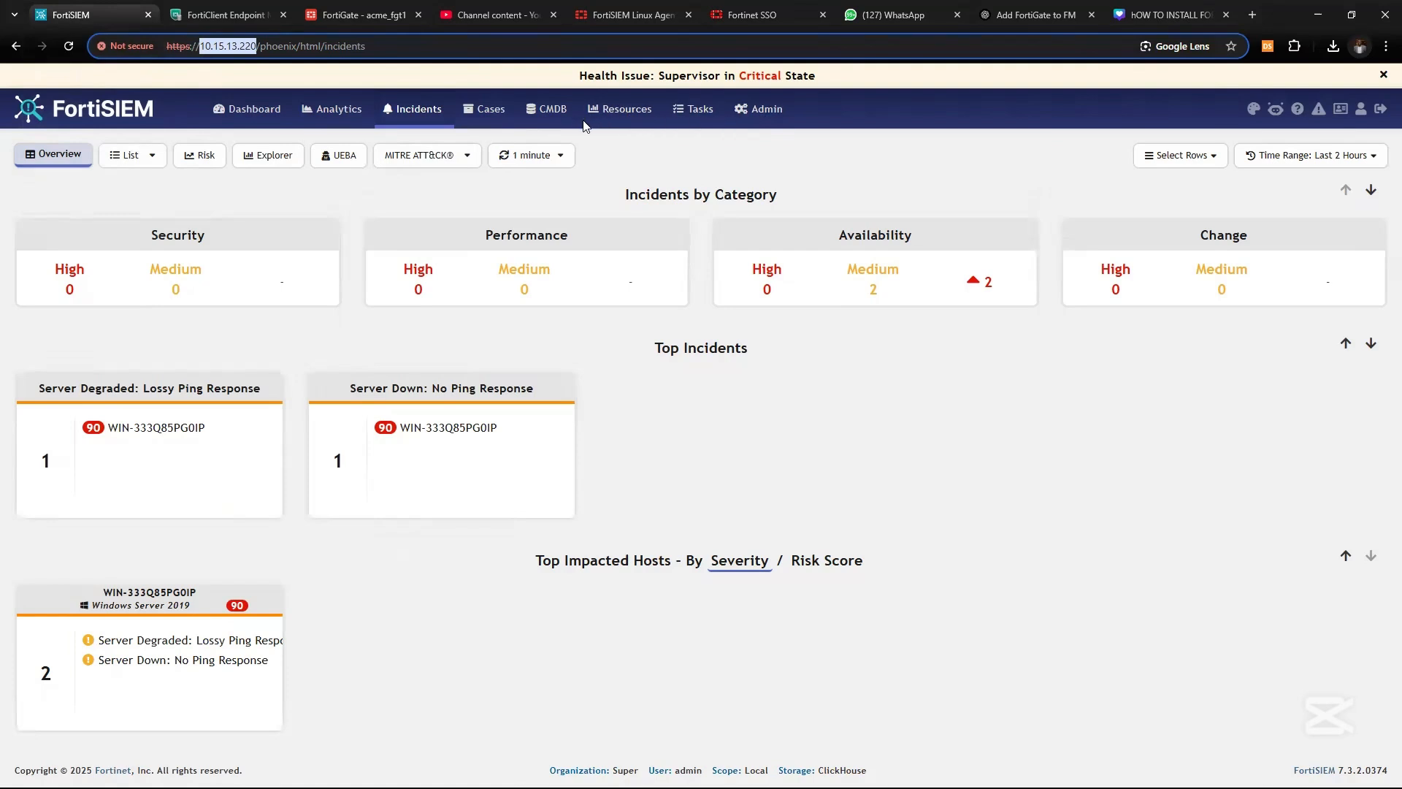
pyautogui.click(741, 111)
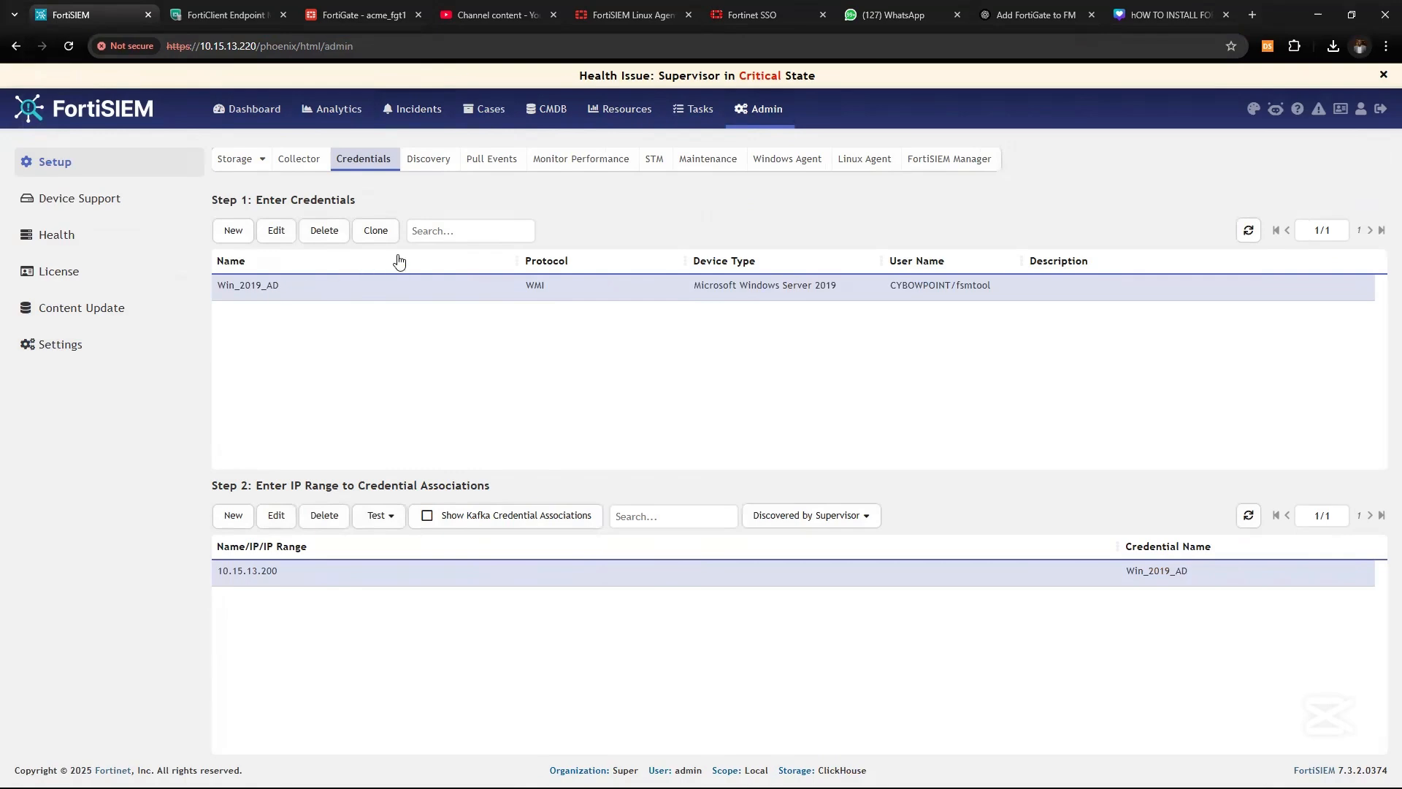
# Start a new credential fgt_snmp with device type Fortinet FortiOS and protocol SSH
pyautogui.click(233, 231)
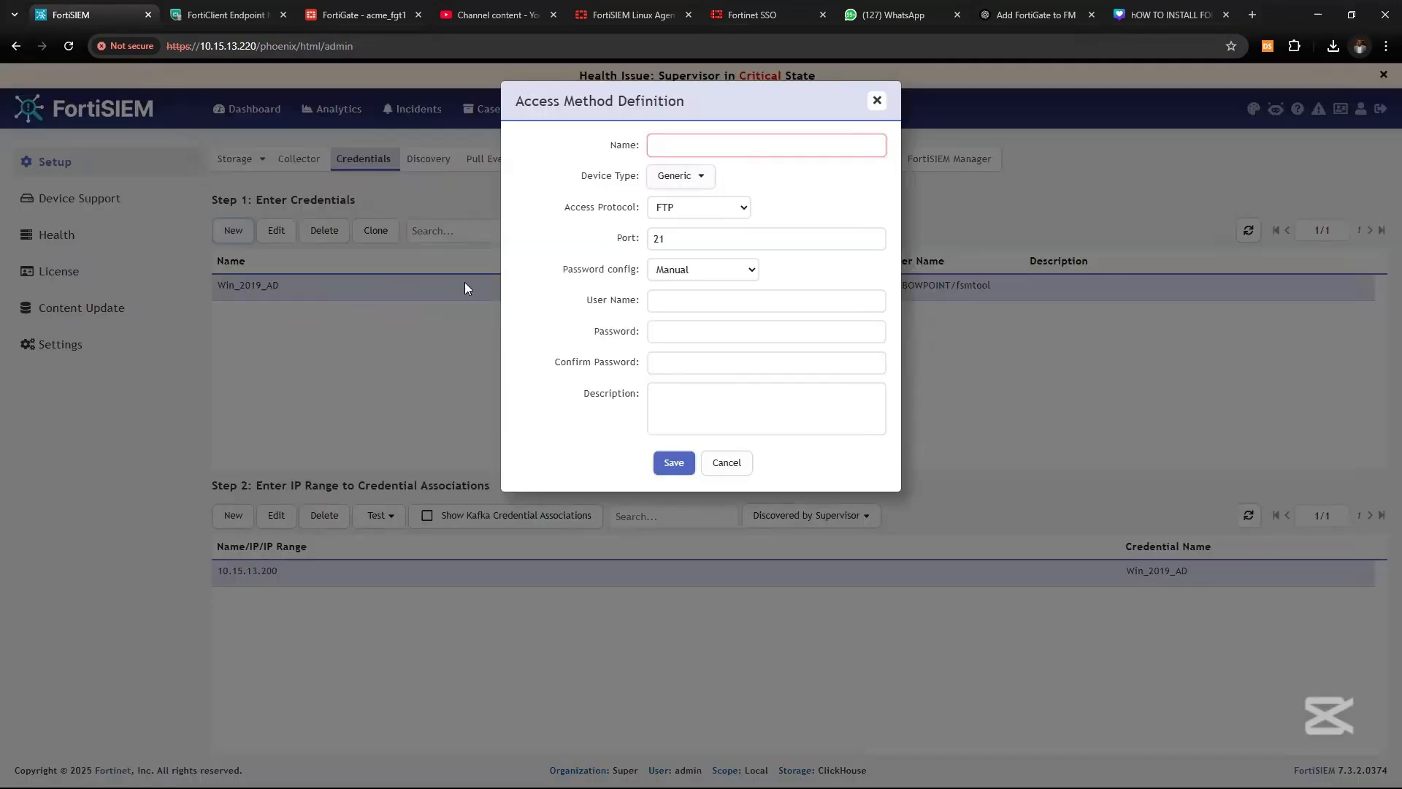
pyautogui.click(658, 152)
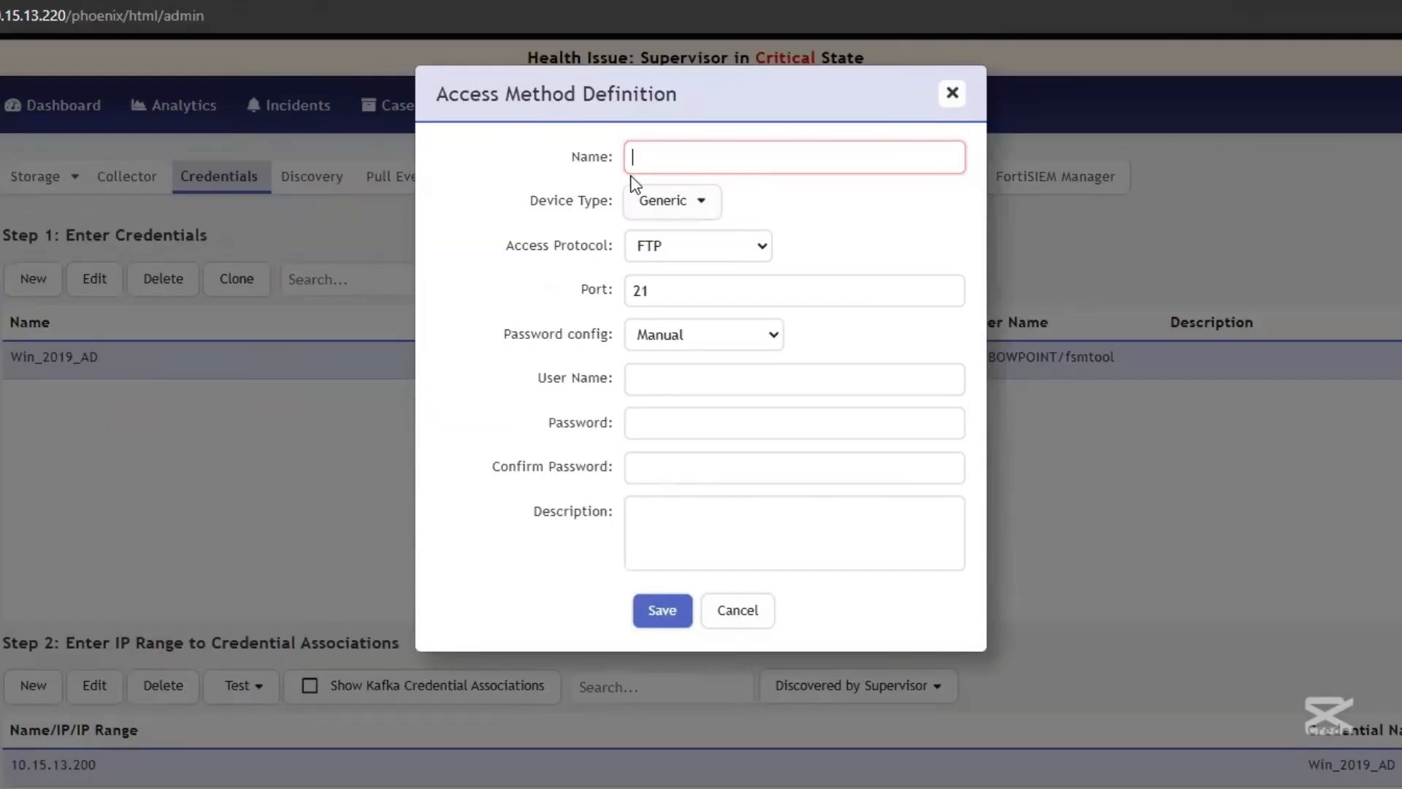
pyautogui.write('fgt_')
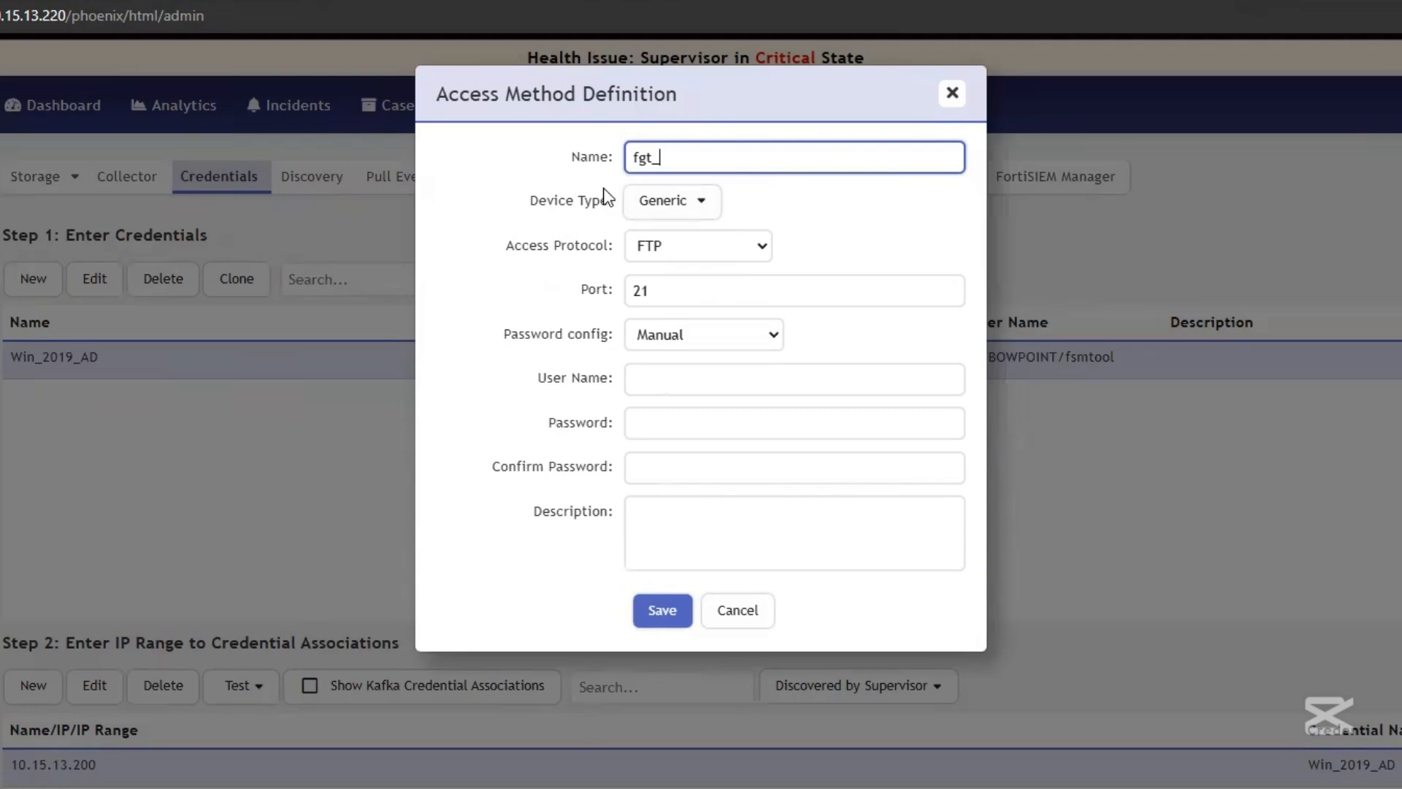
pyautogui.write('snmp')
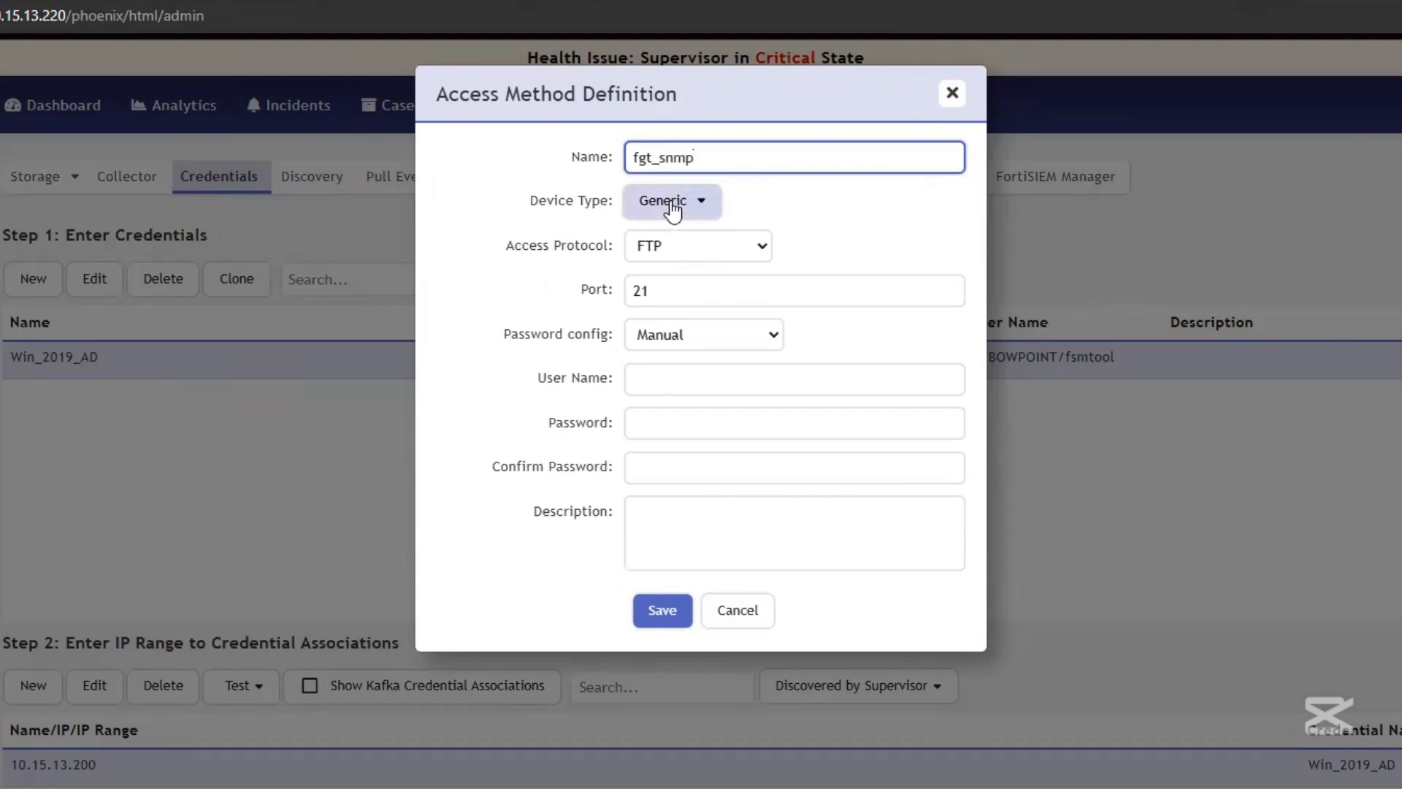
pyautogui.click(672, 210)
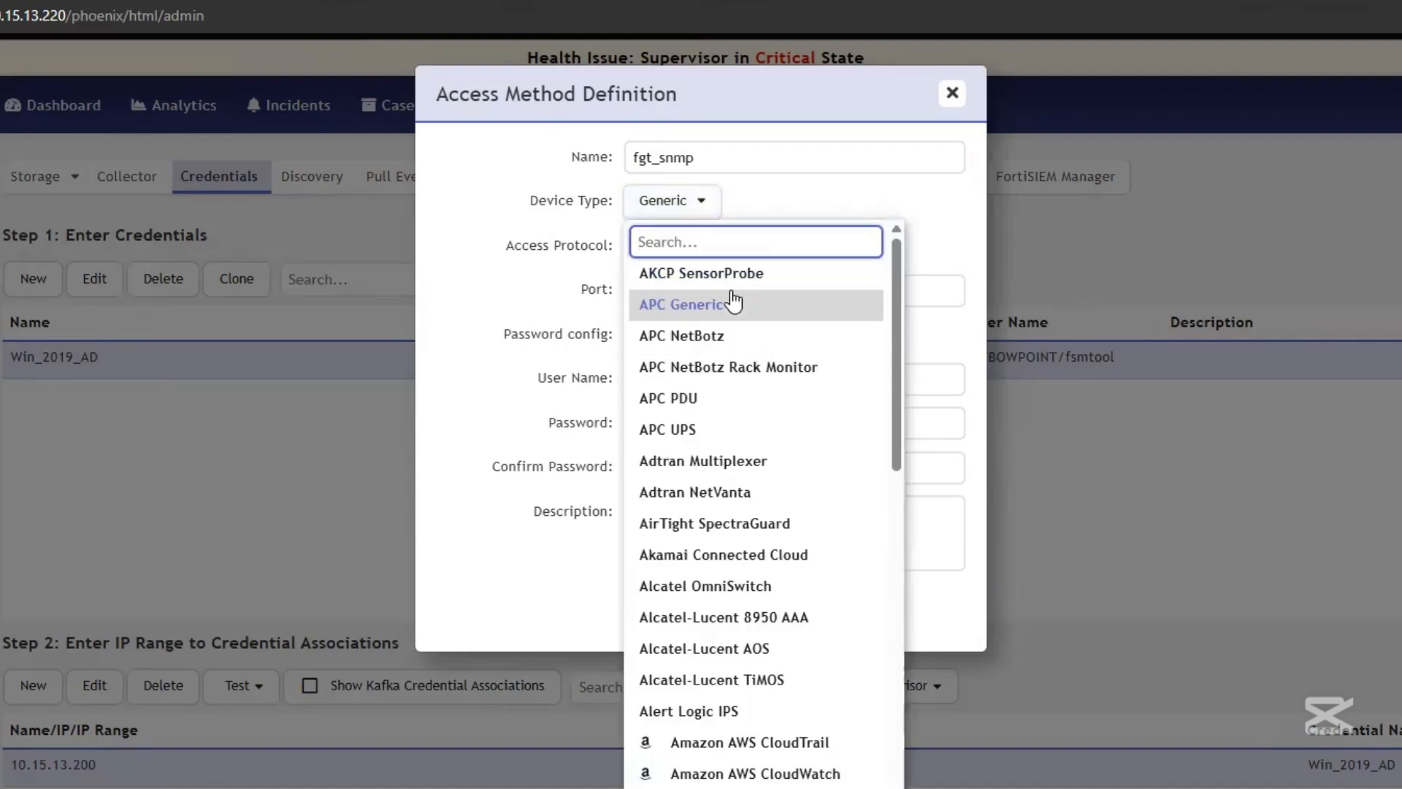
pyautogui.write('fort')
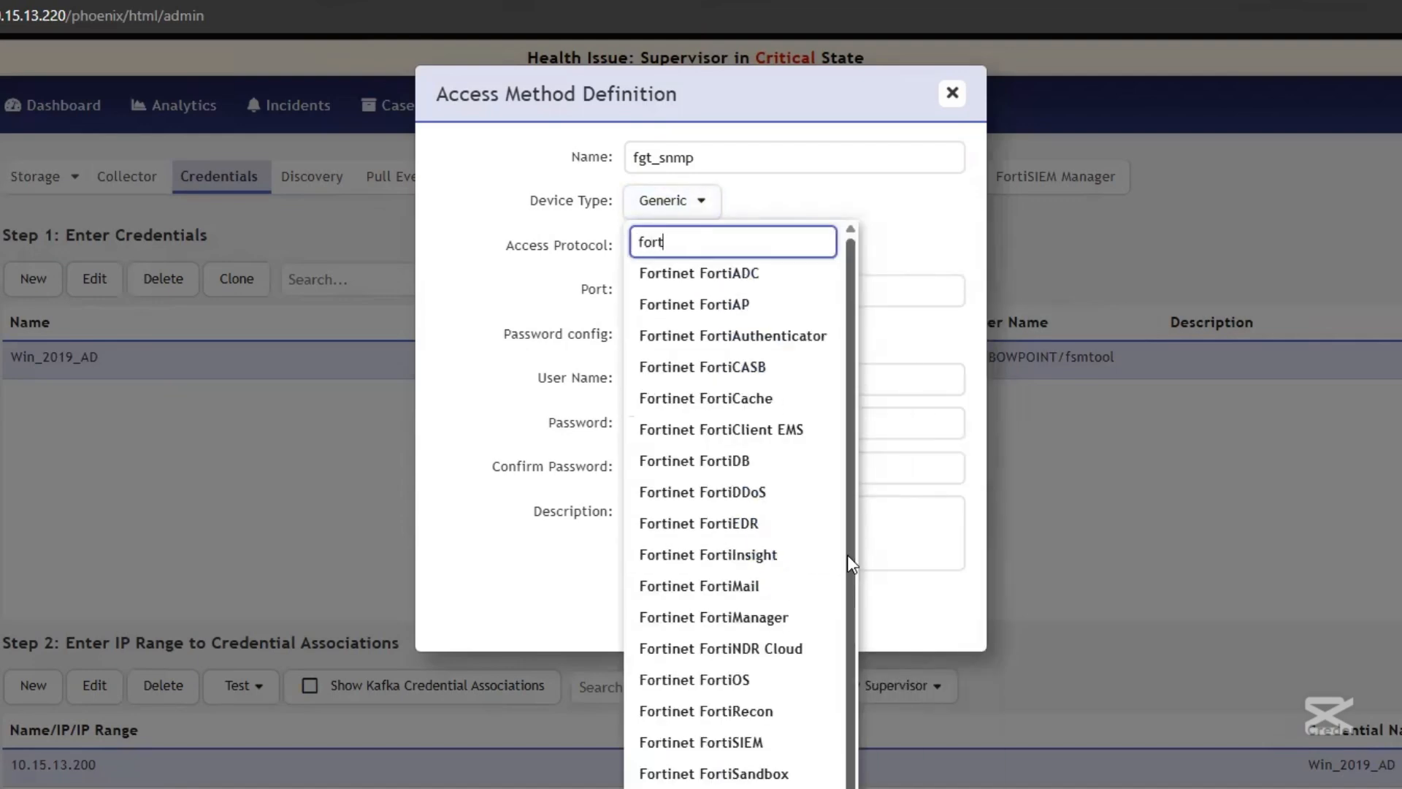
pyautogui.scroll(-1, 738, 679)
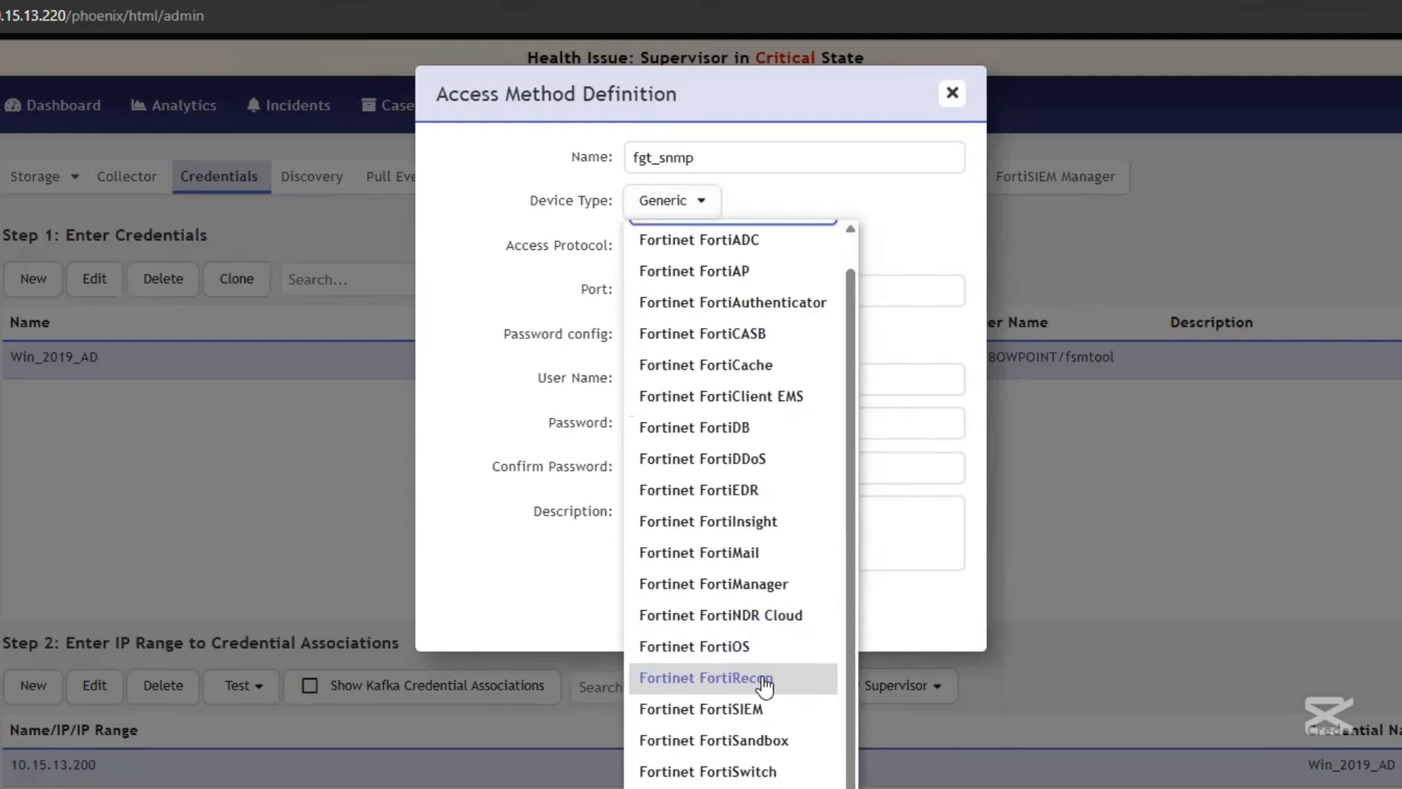
pyautogui.click(744, 649)
pyautogui.click(750, 252)
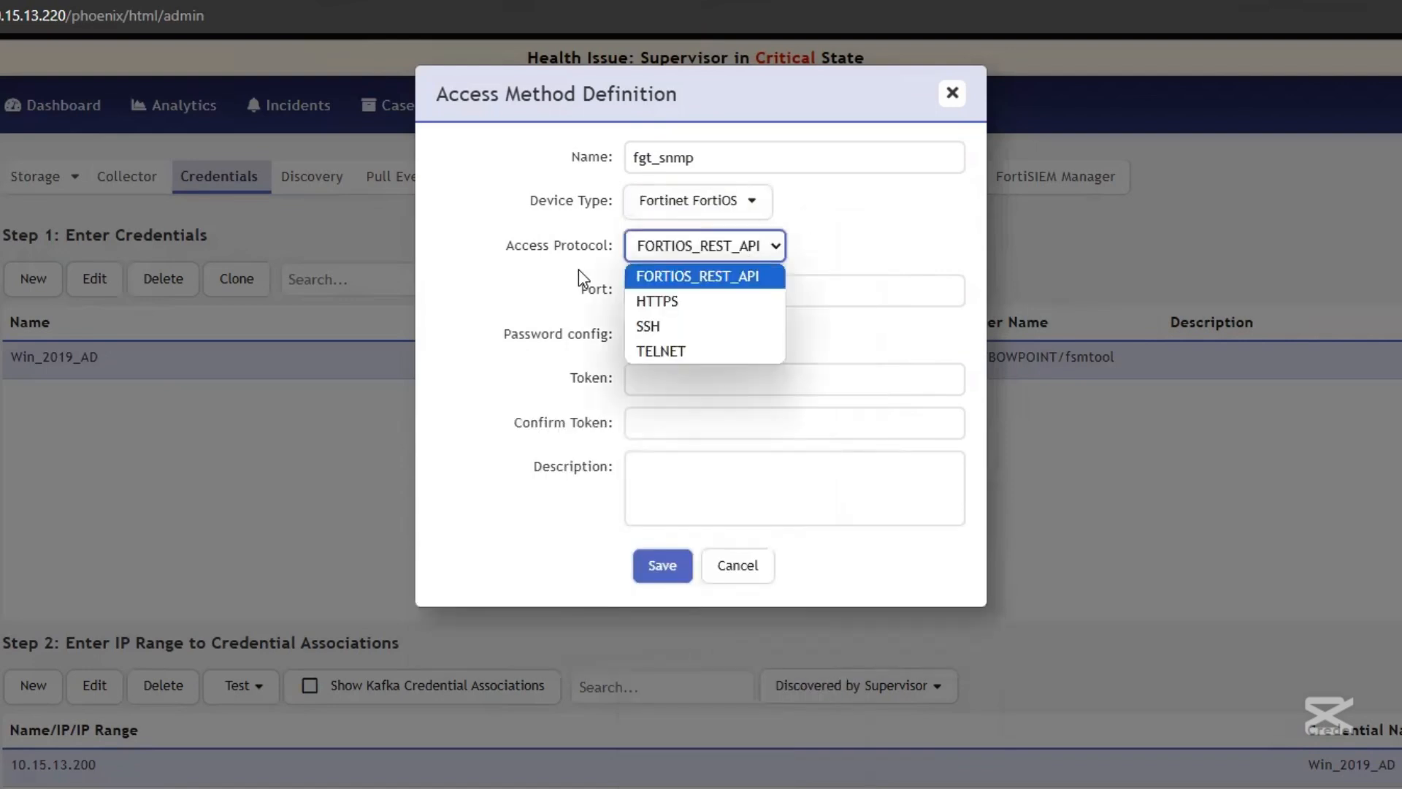
pyautogui.click(659, 327)
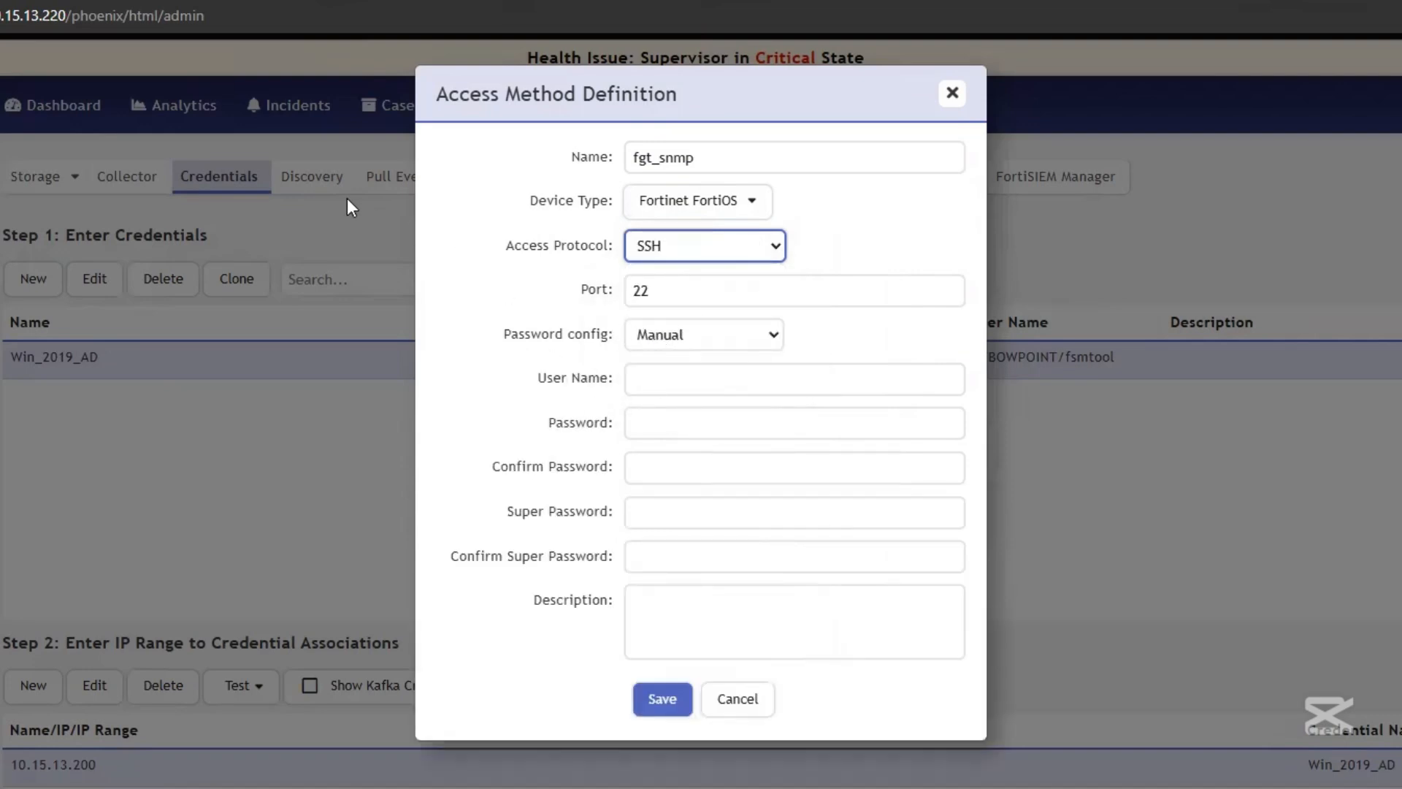
# Enter user admin, enter and confirm the password, and save the credential
pyautogui.click(627, 381)
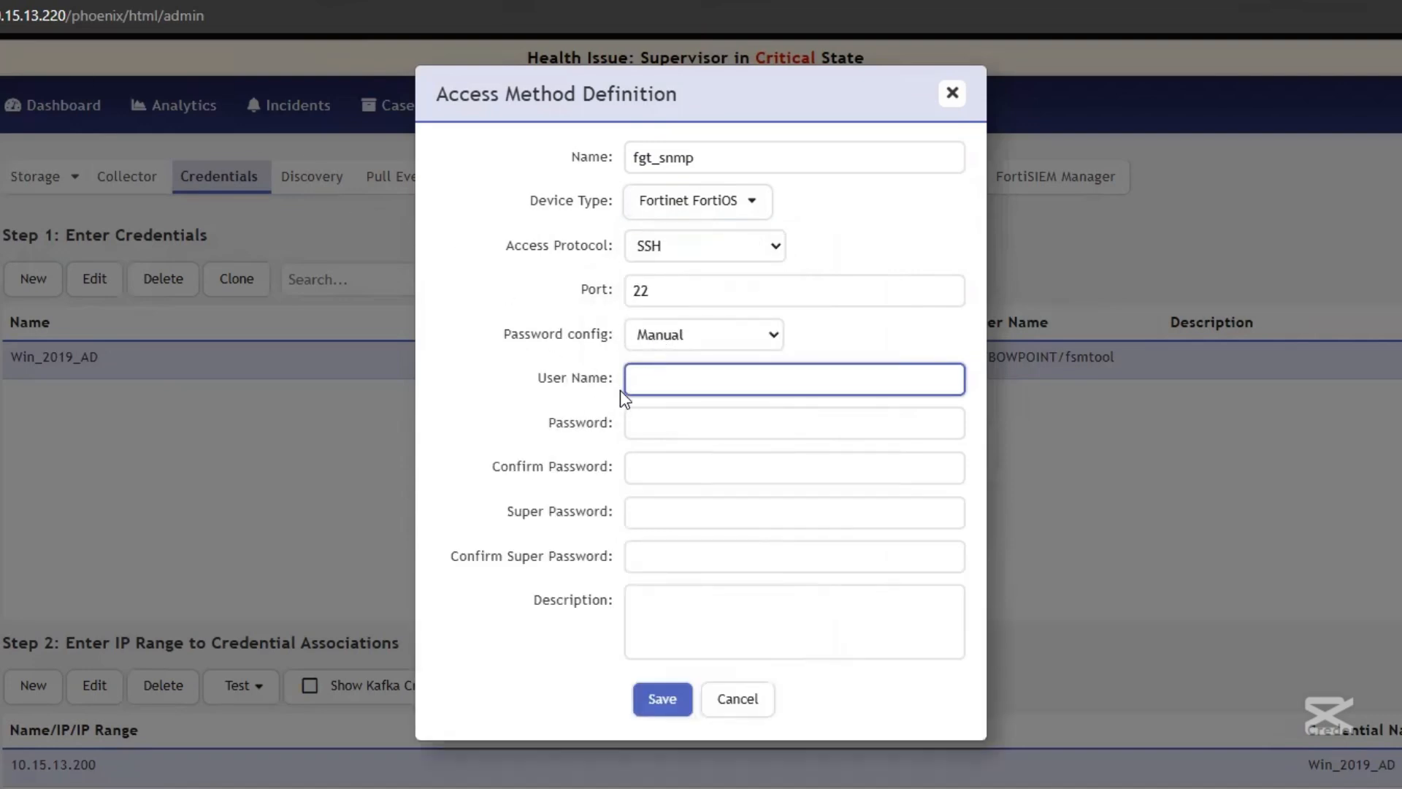
pyautogui.write('admin')
pyautogui.click(697, 411)
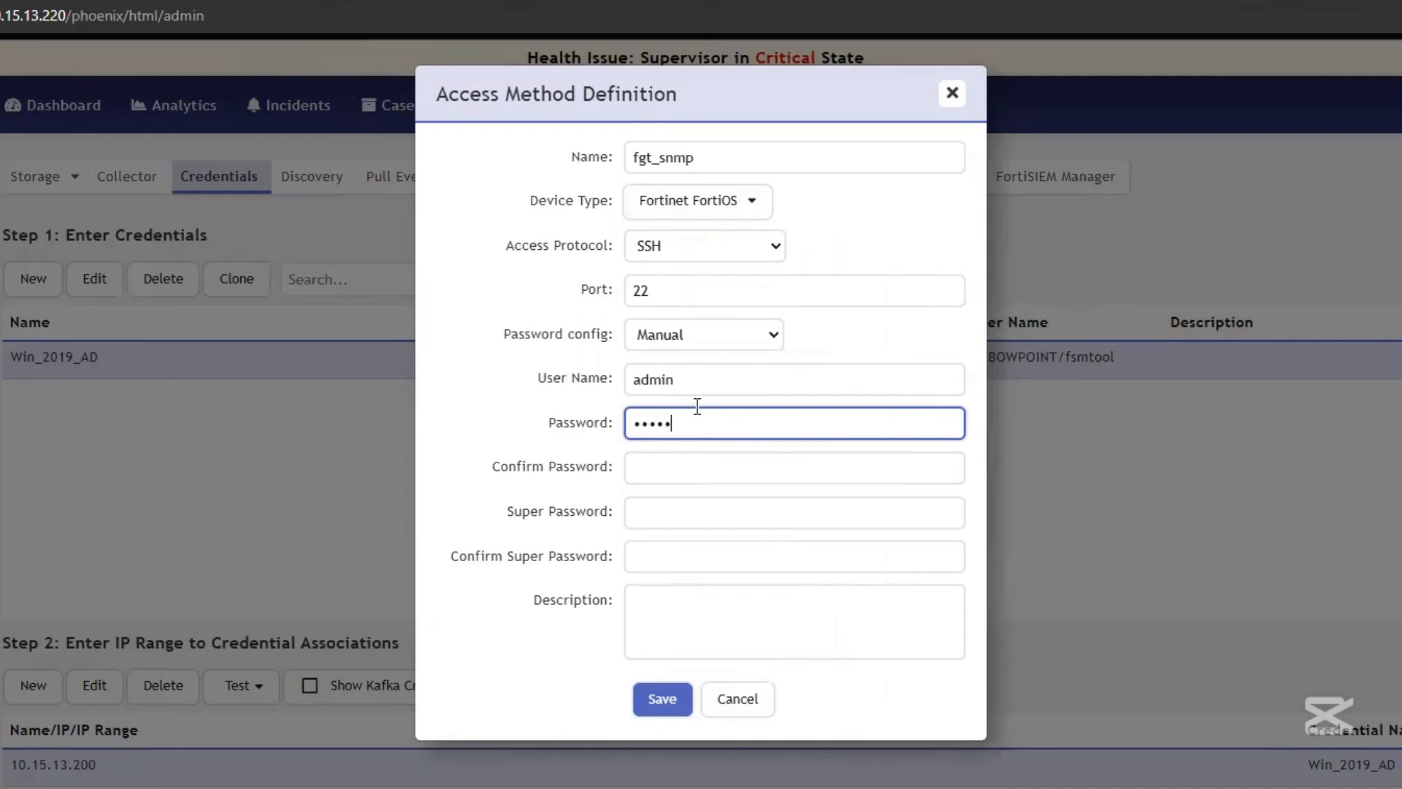
pyautogui.click(661, 709)
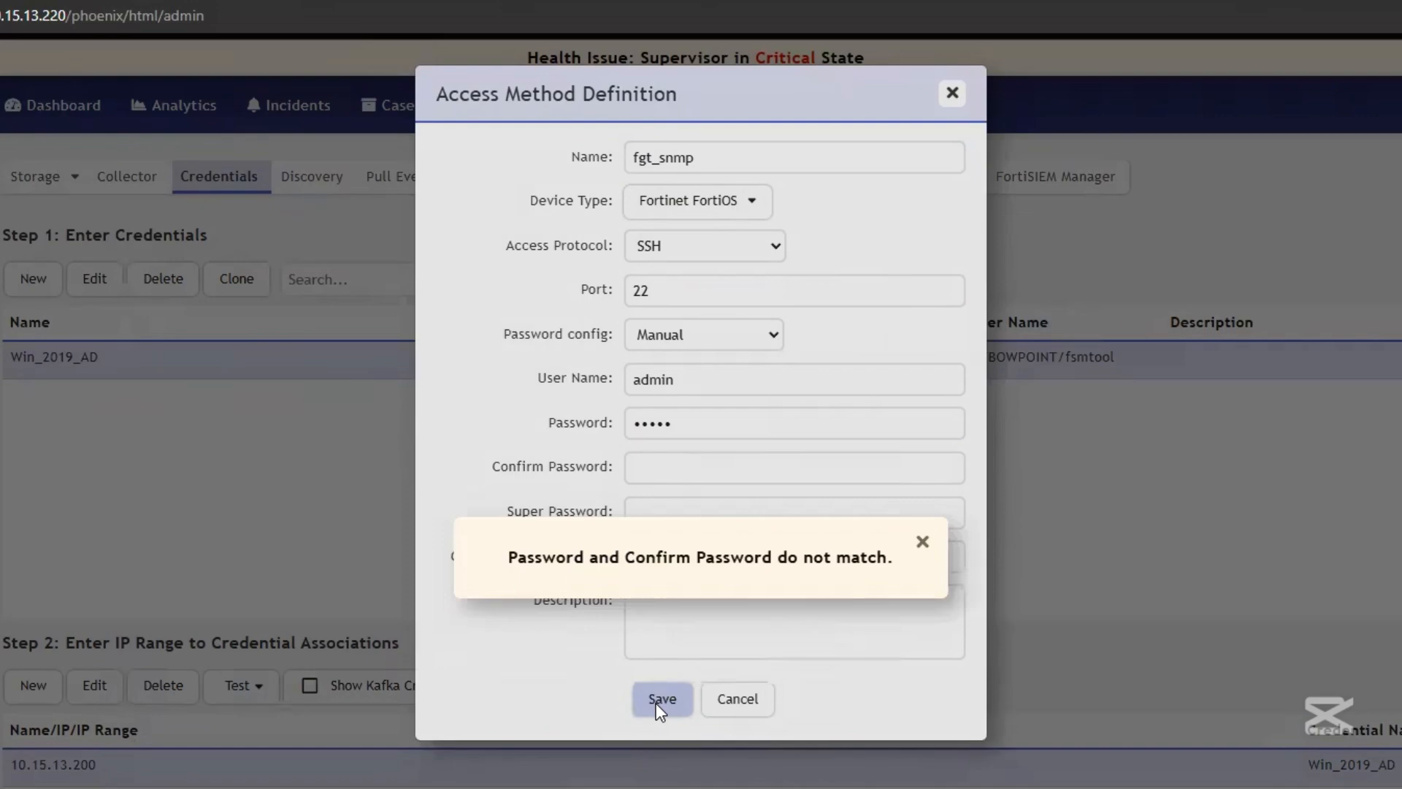
pyautogui.click(923, 543)
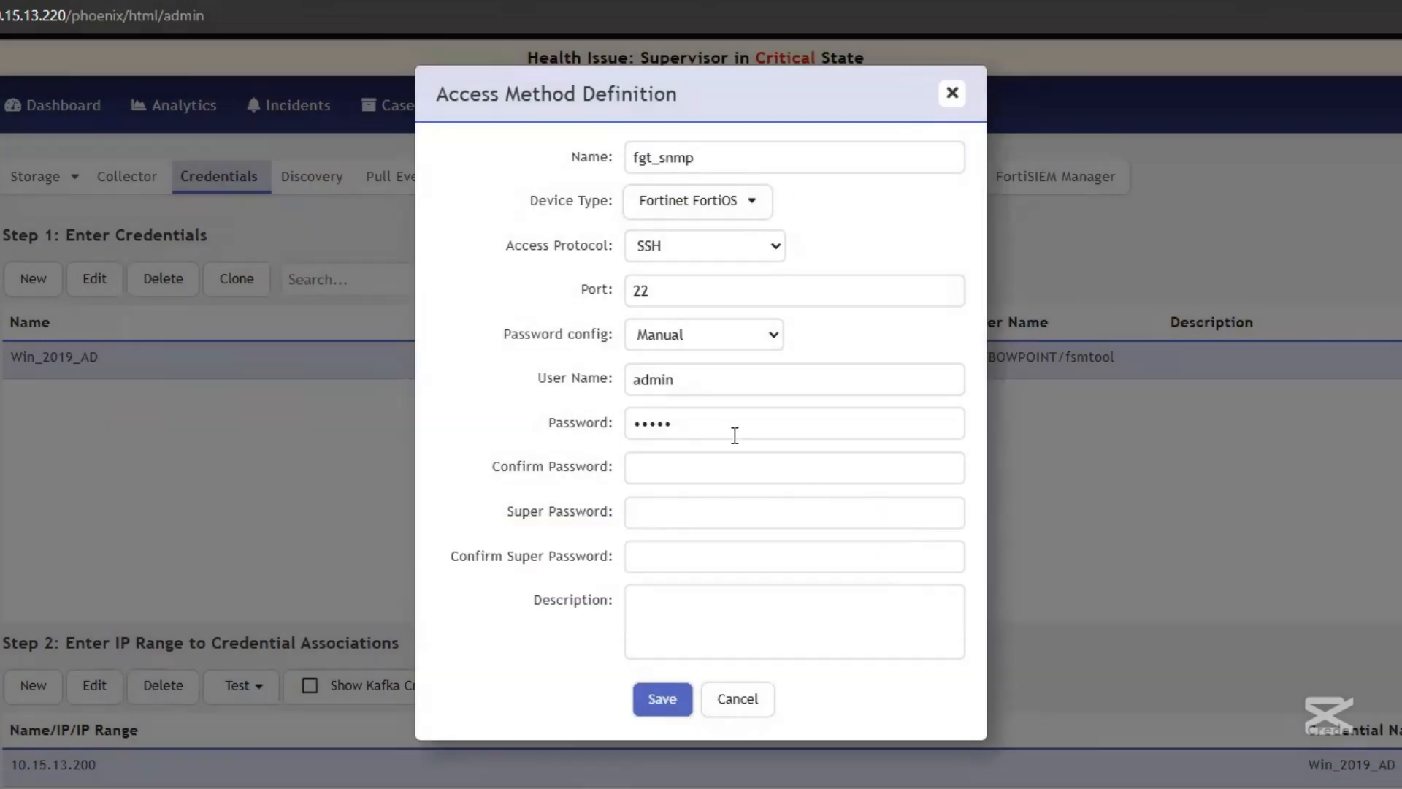
pyautogui.click(674, 480)
pyautogui.write('•••••')
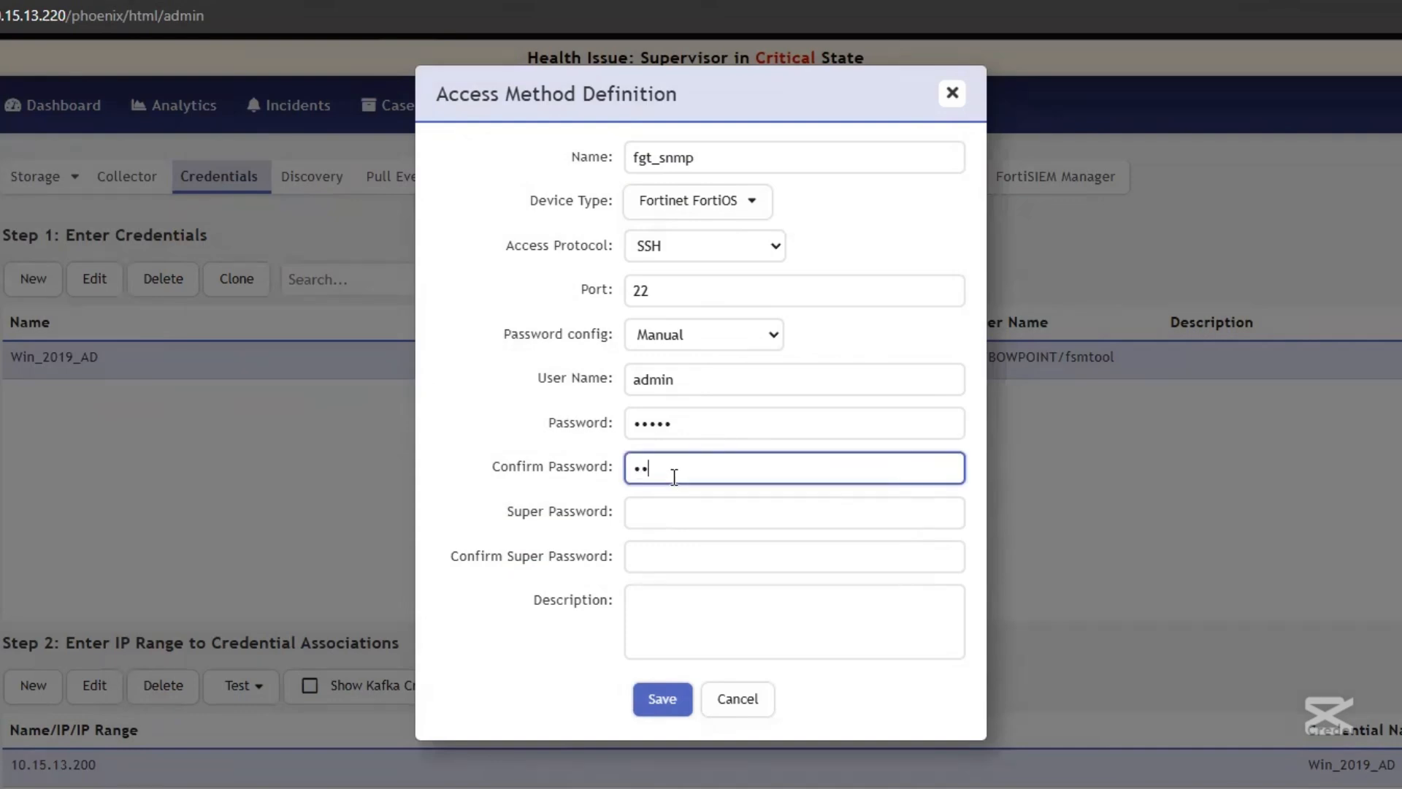
pyautogui.click(663, 700)
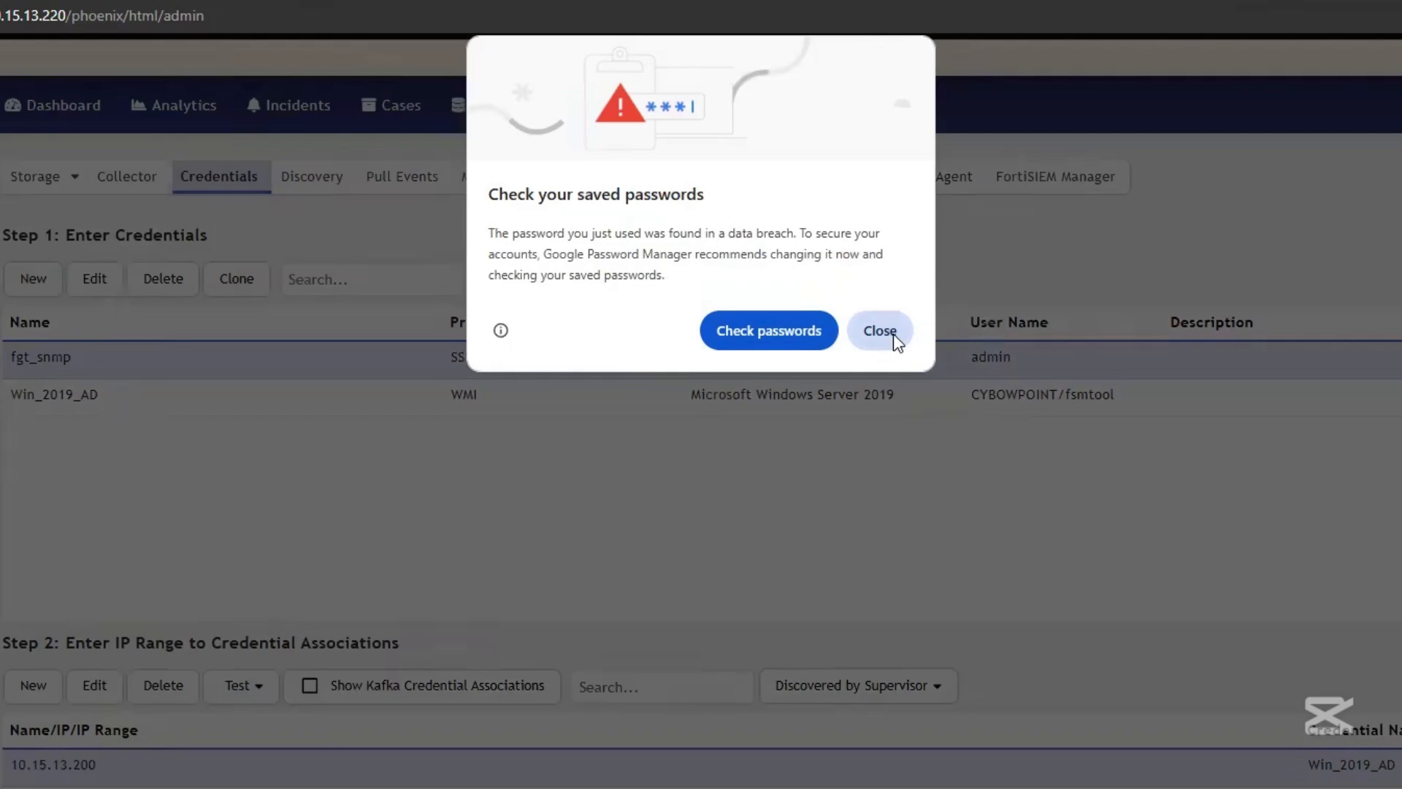
pyautogui.click(880, 330)
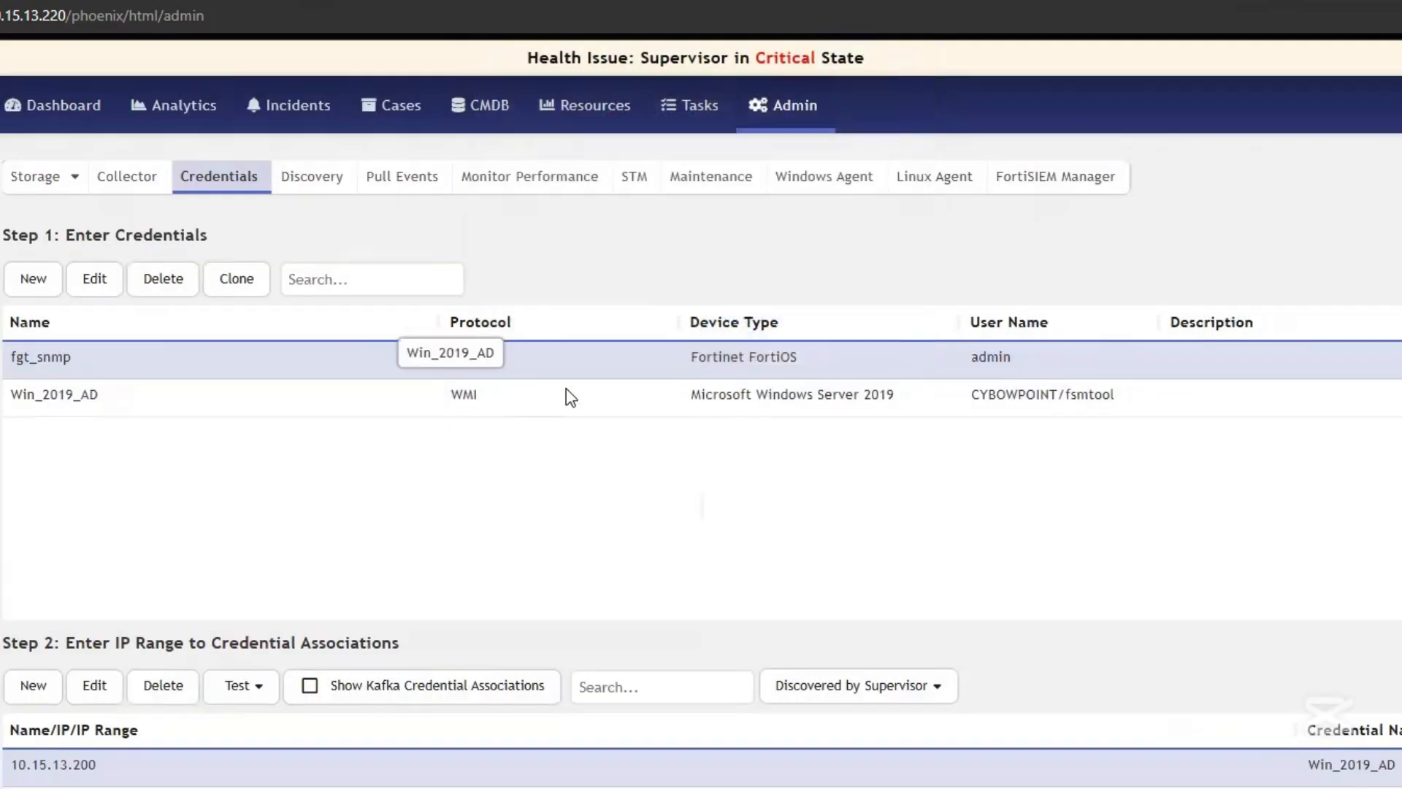
# Rename the fgt_snmp credential to fgt_ssh and save it
pyautogui.click(96, 288)
pyautogui.moveTo(660, 157); pyautogui.dragTo(760, 163)
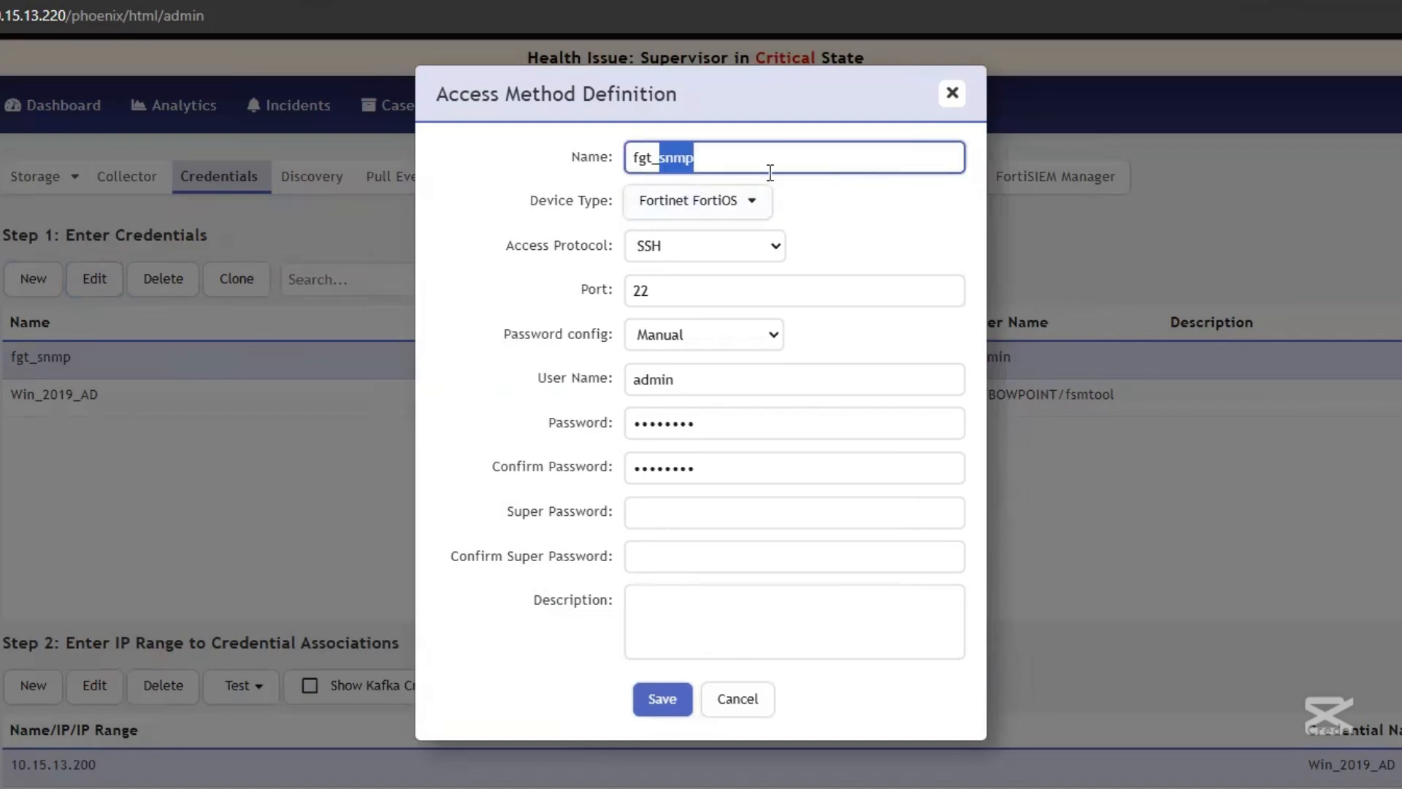
pyautogui.write('ssh')
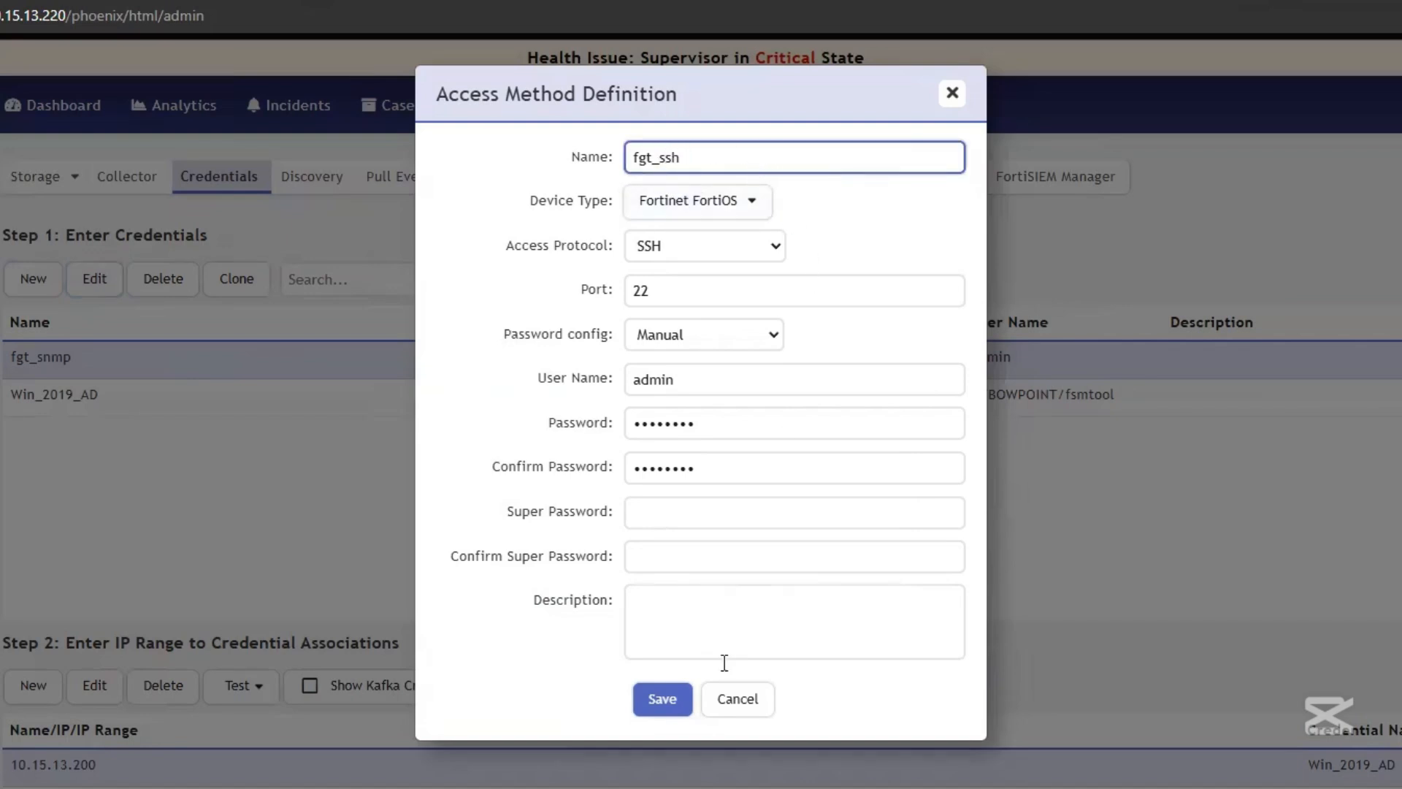
pyautogui.click(680, 703)
# Begin a new credential snmp_fgt using SNMP on port 161, clearing the community string
pyautogui.click(33, 281)
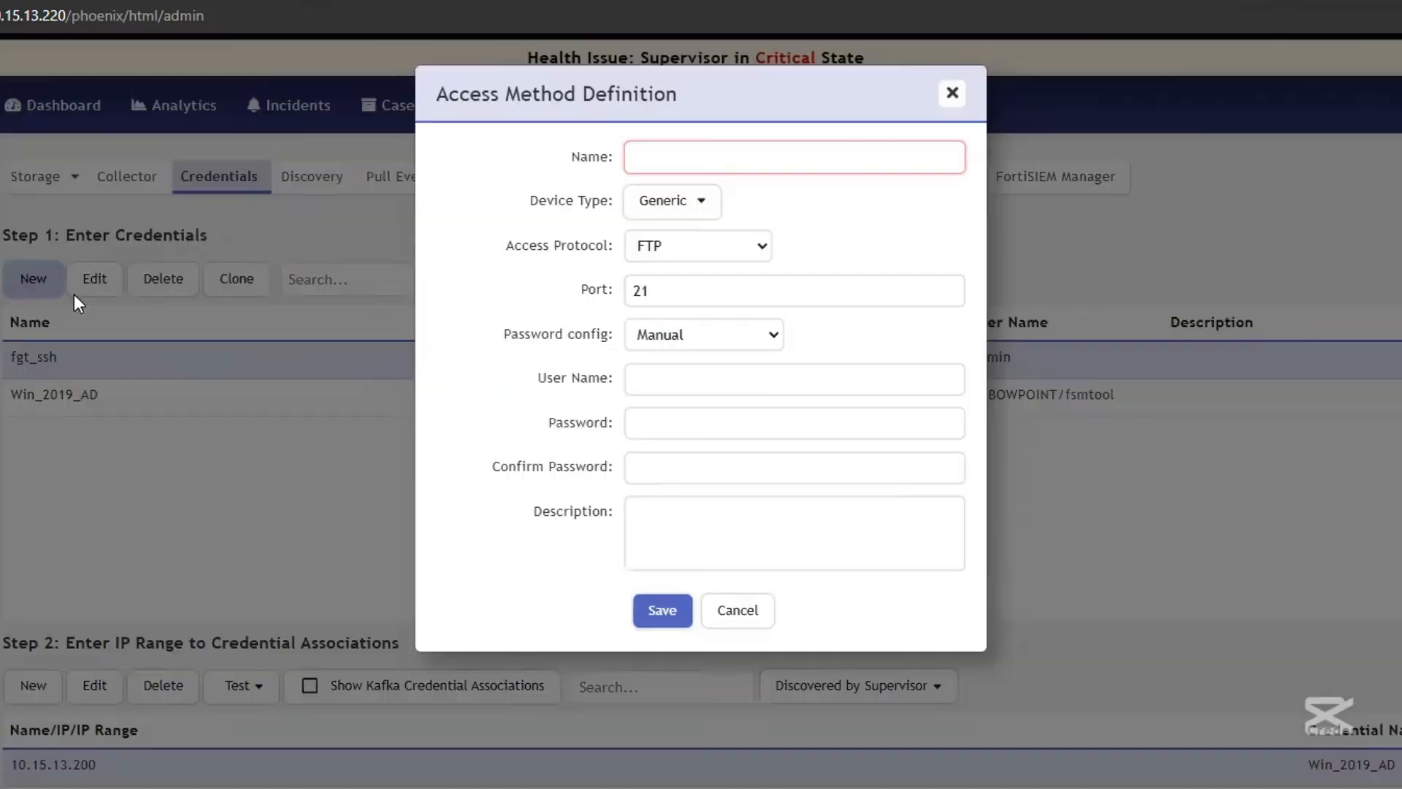
pyautogui.write('snmp')
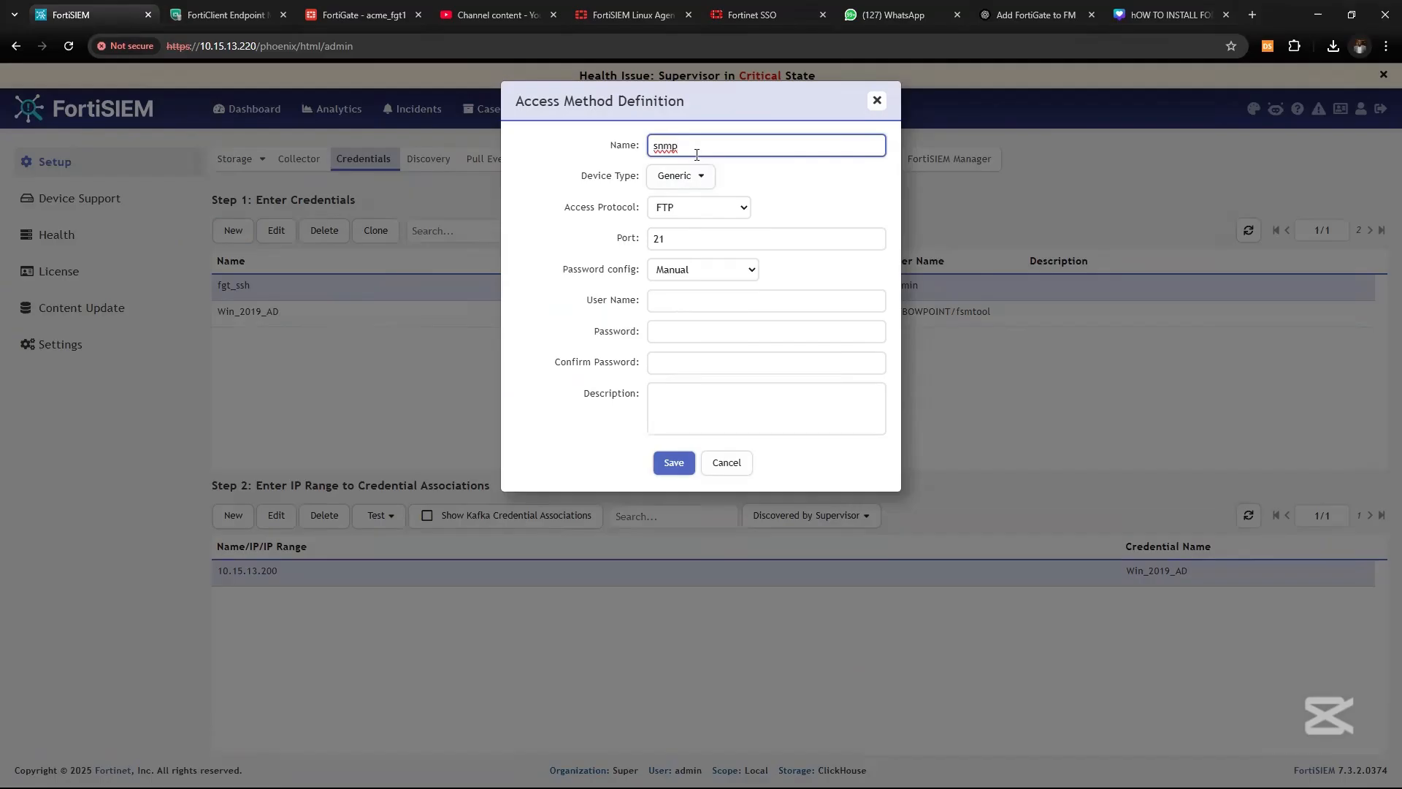
pyautogui.write('_fgt')
pyautogui.click(694, 210)
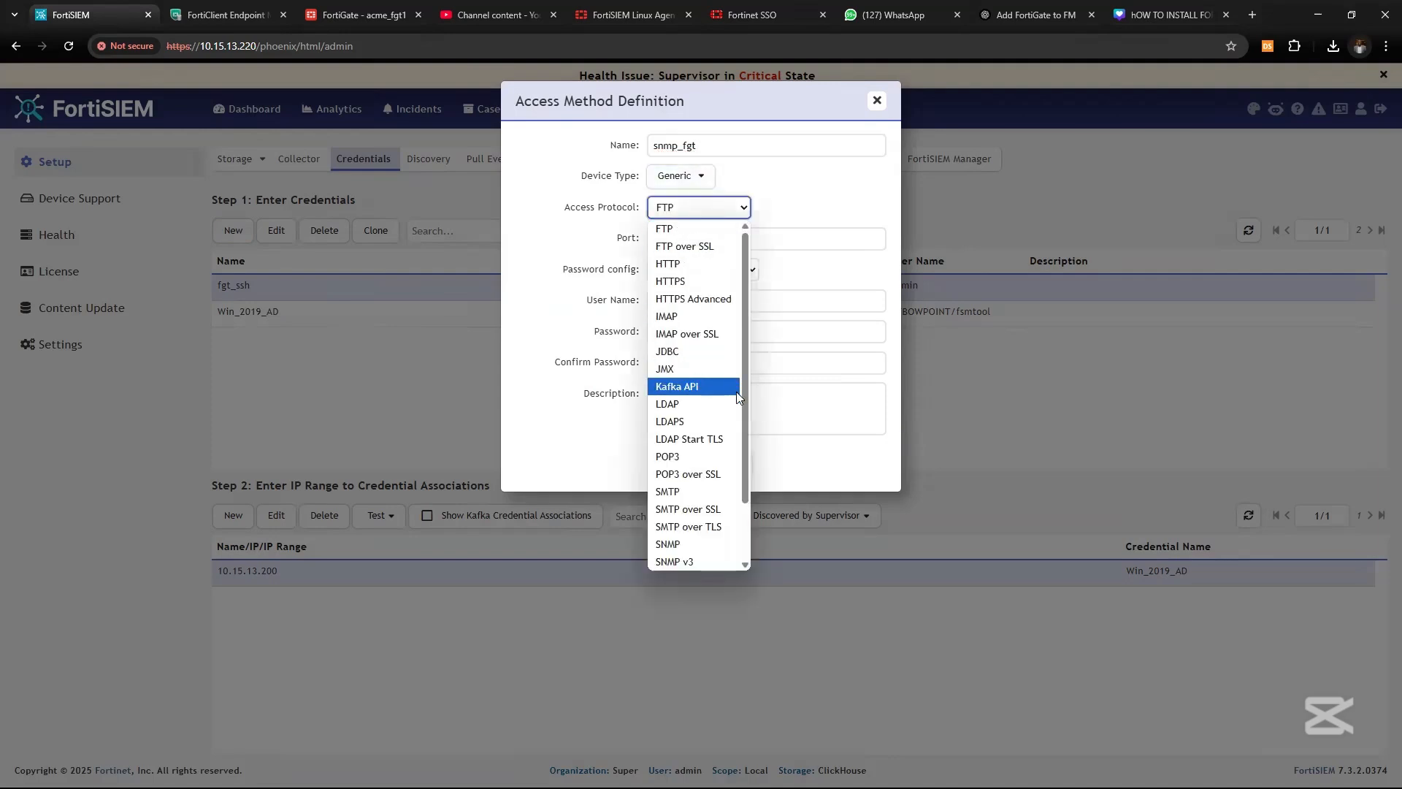
pyautogui.moveTo(743, 418); pyautogui.dragTo(747, 465)
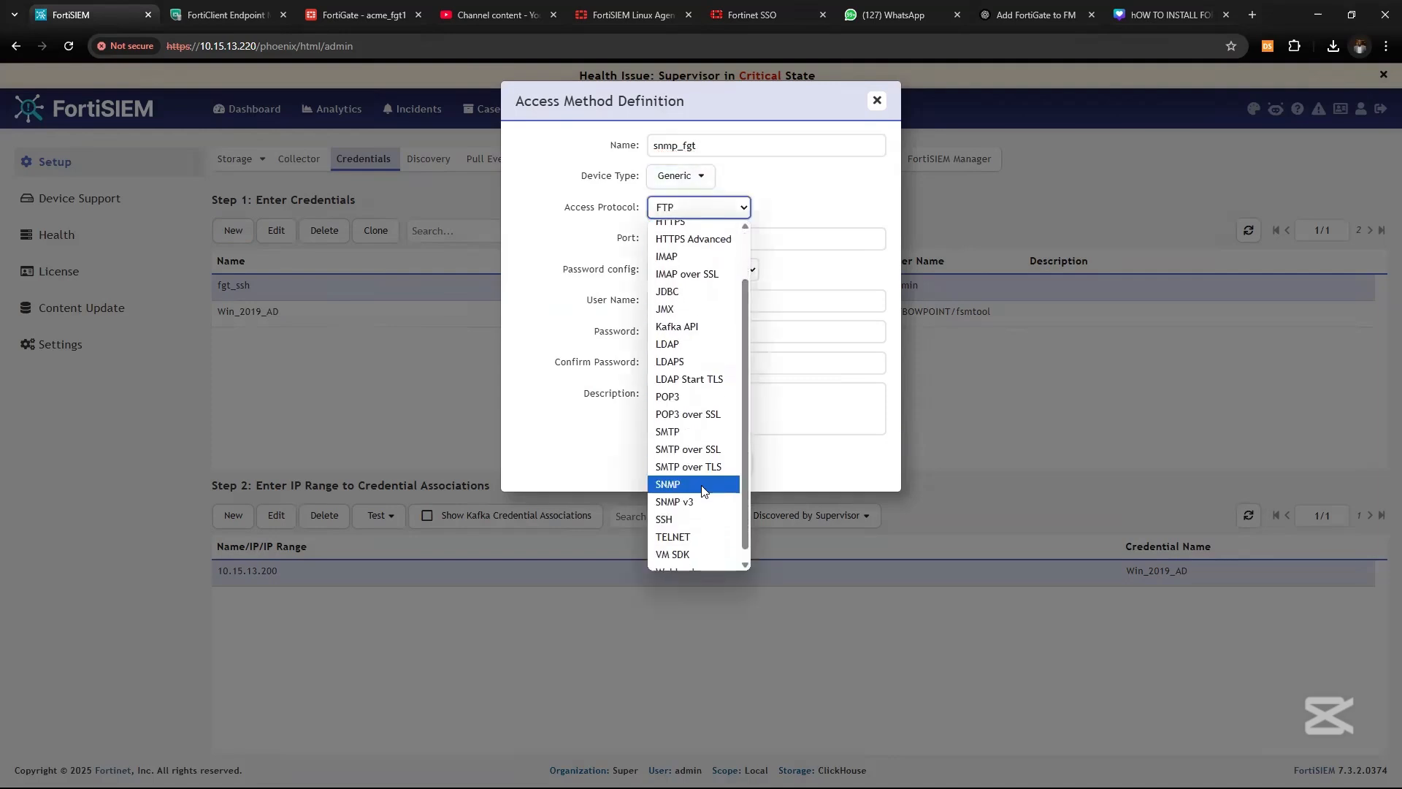
pyautogui.click(701, 488)
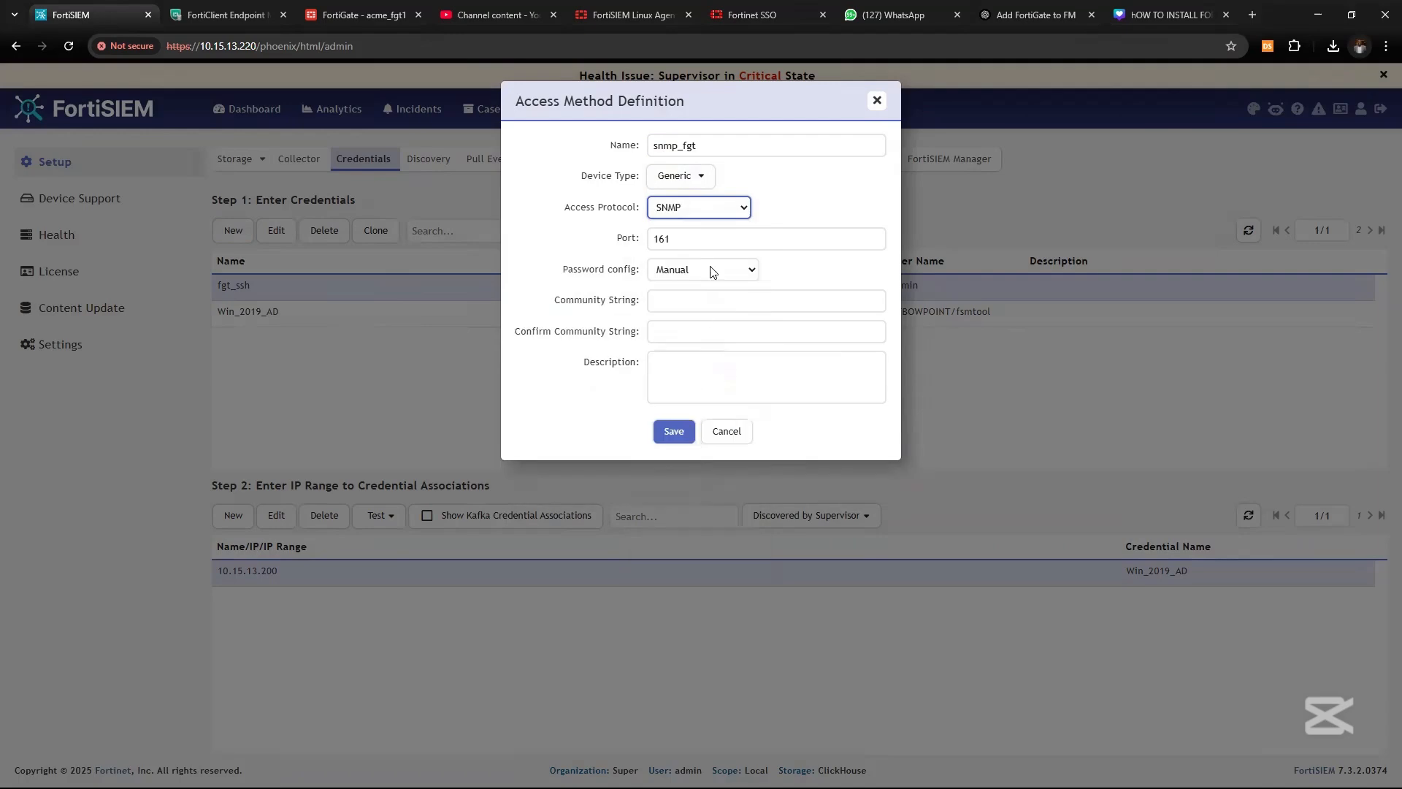
pyautogui.click(670, 302)
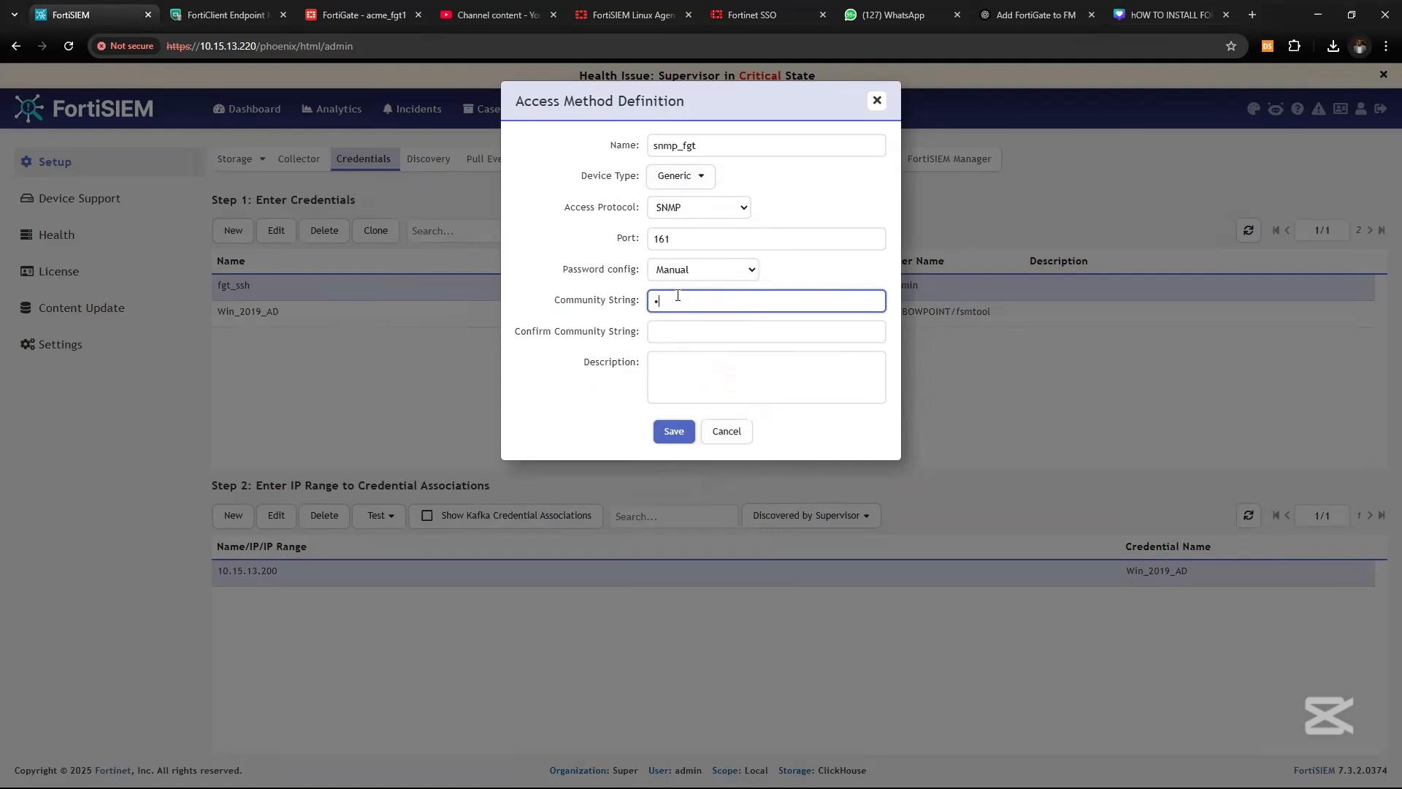
pyautogui.press('BackSpace')
# In FortiGate's System > SNMP, copy the 10.15.13.220 community name, apply and reload
pyautogui.click(360, 16)
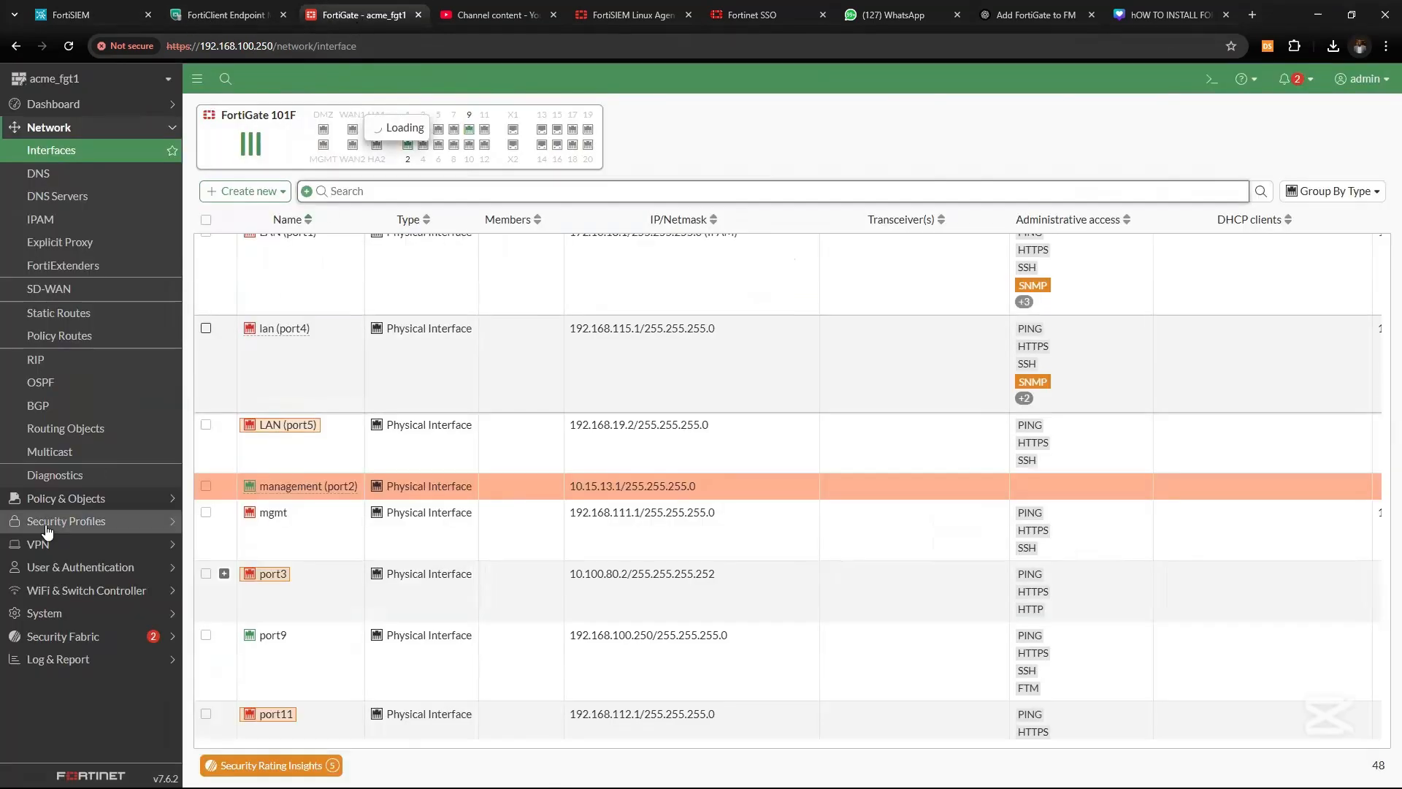
pyautogui.click(51, 613)
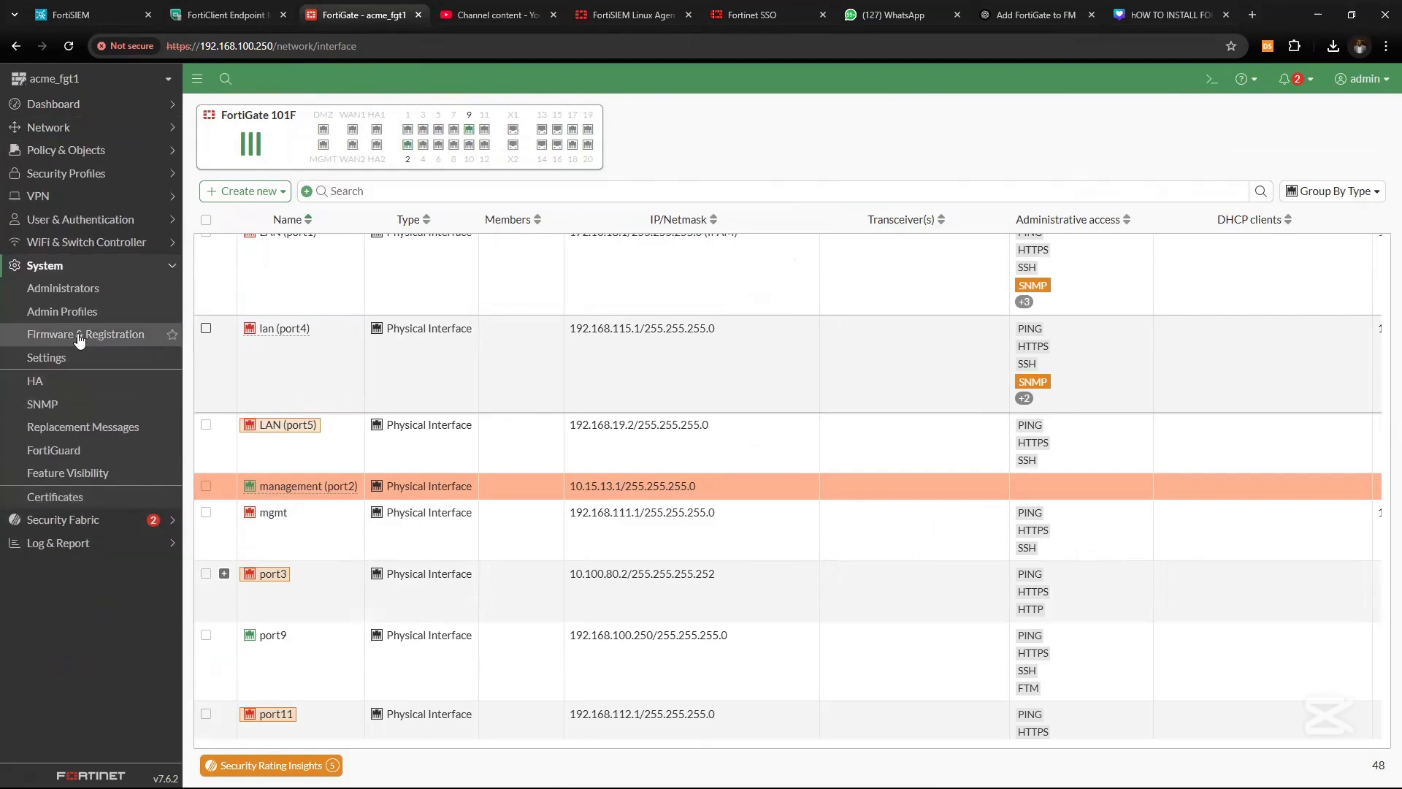
pyautogui.click(78, 405)
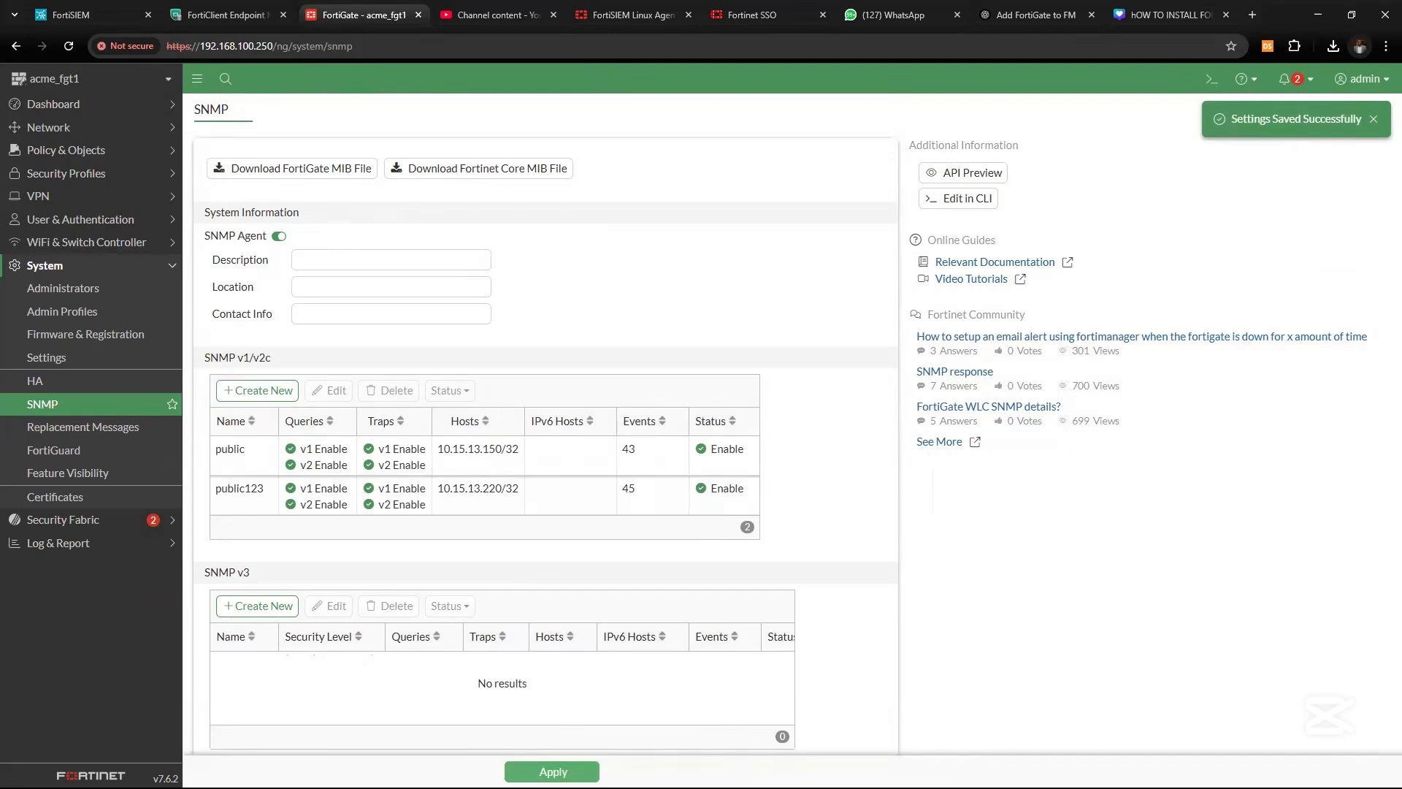
pyautogui.scroll(-1, 241, 475)
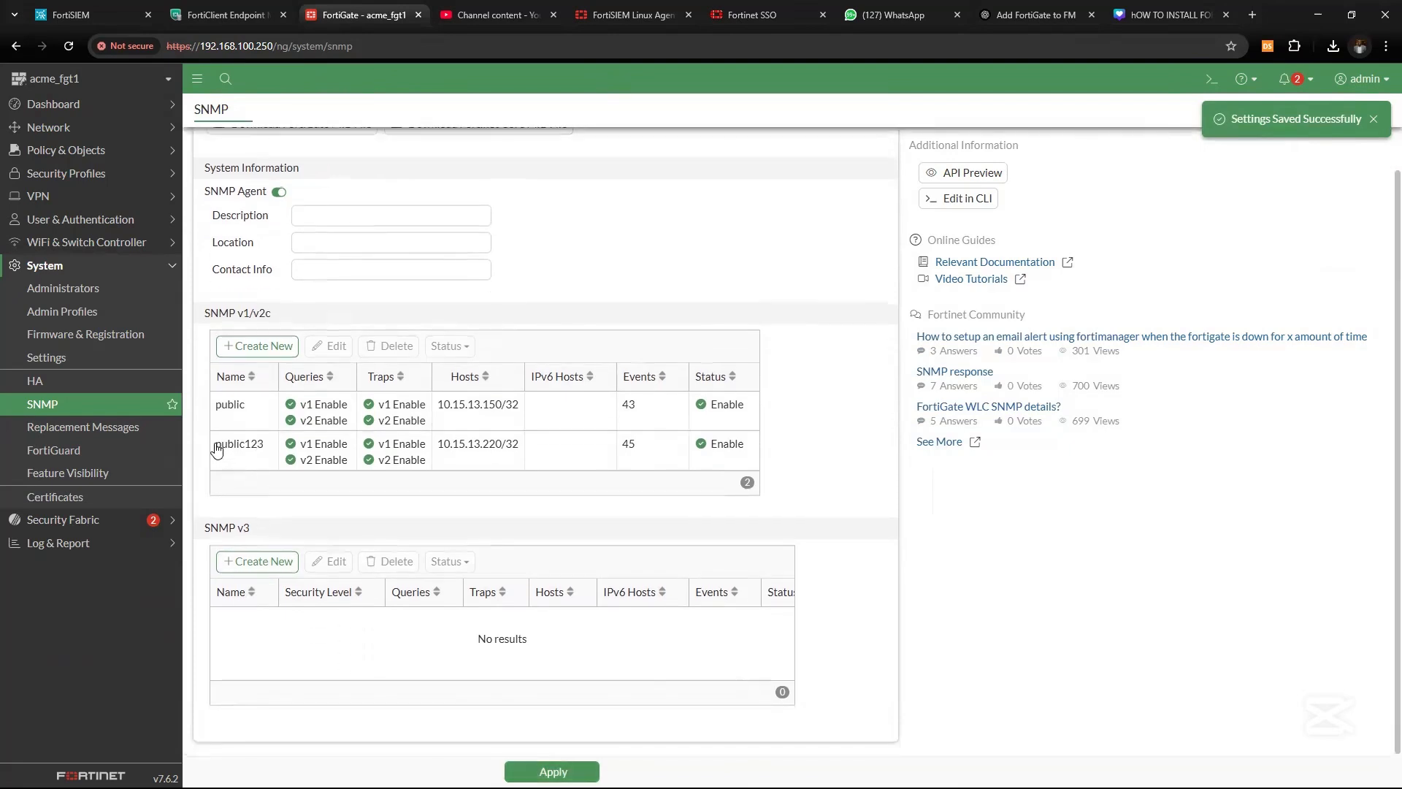
pyautogui.moveTo(217, 450); pyautogui.dragTo(268, 454)
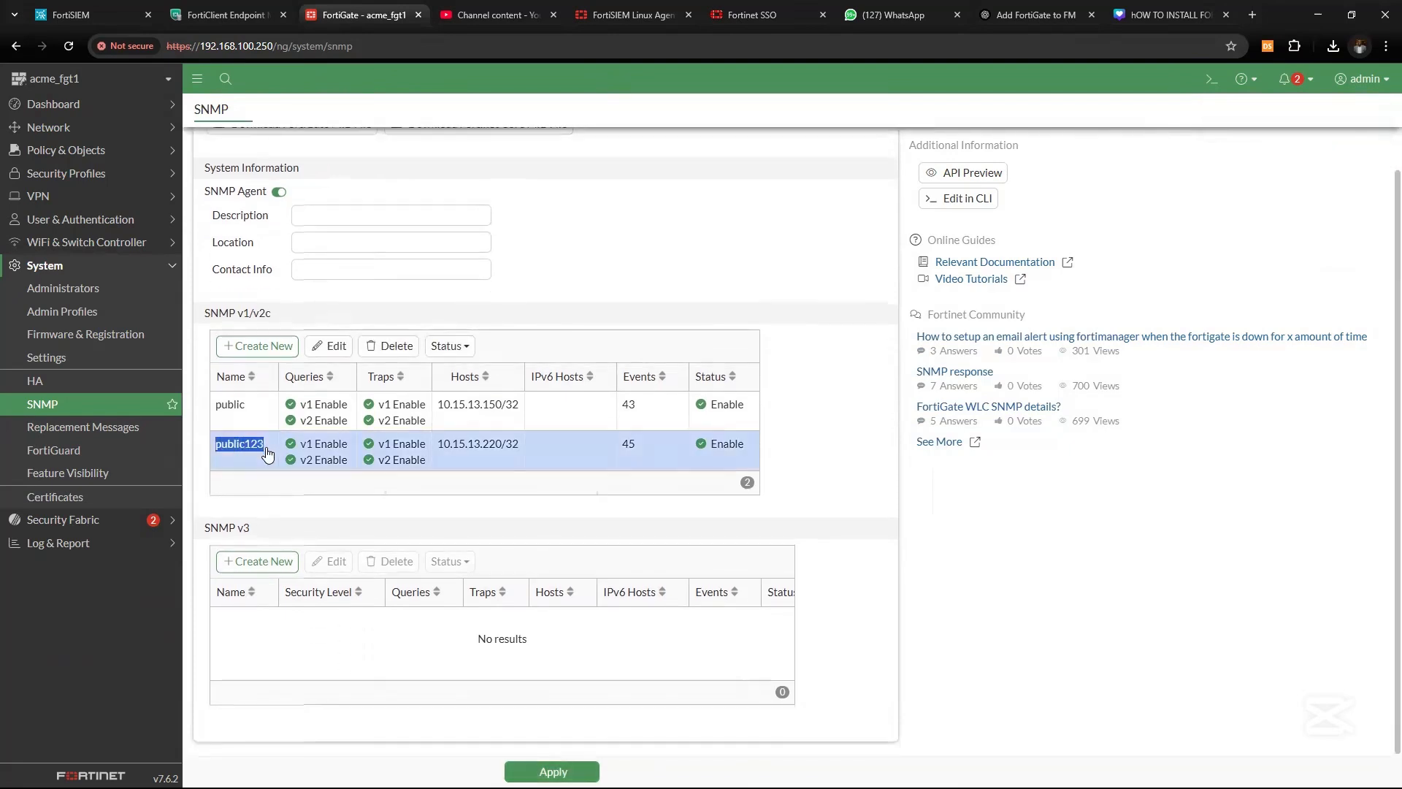
pyautogui.scroll(1, 551, 694)
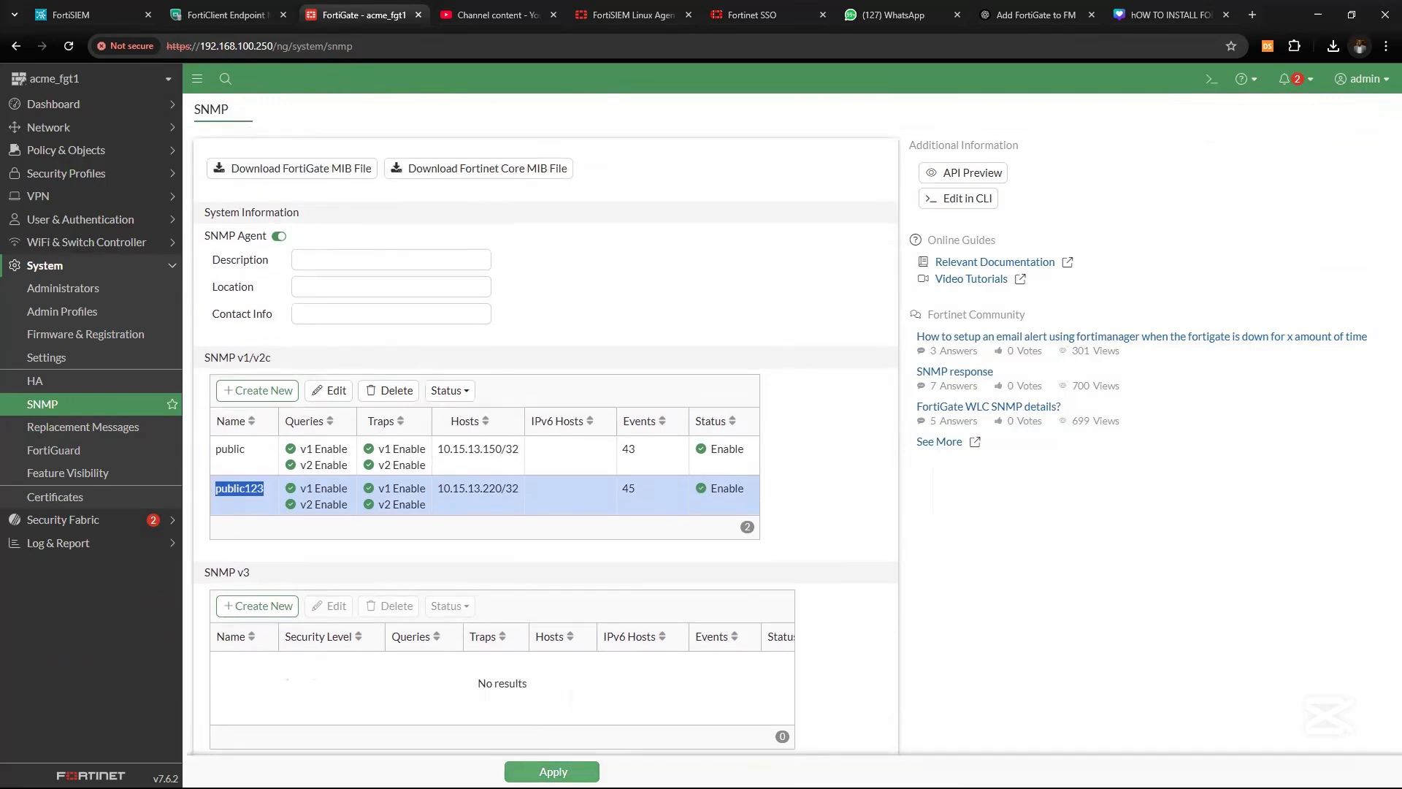
pyautogui.click(553, 773)
pyautogui.click(94, 406)
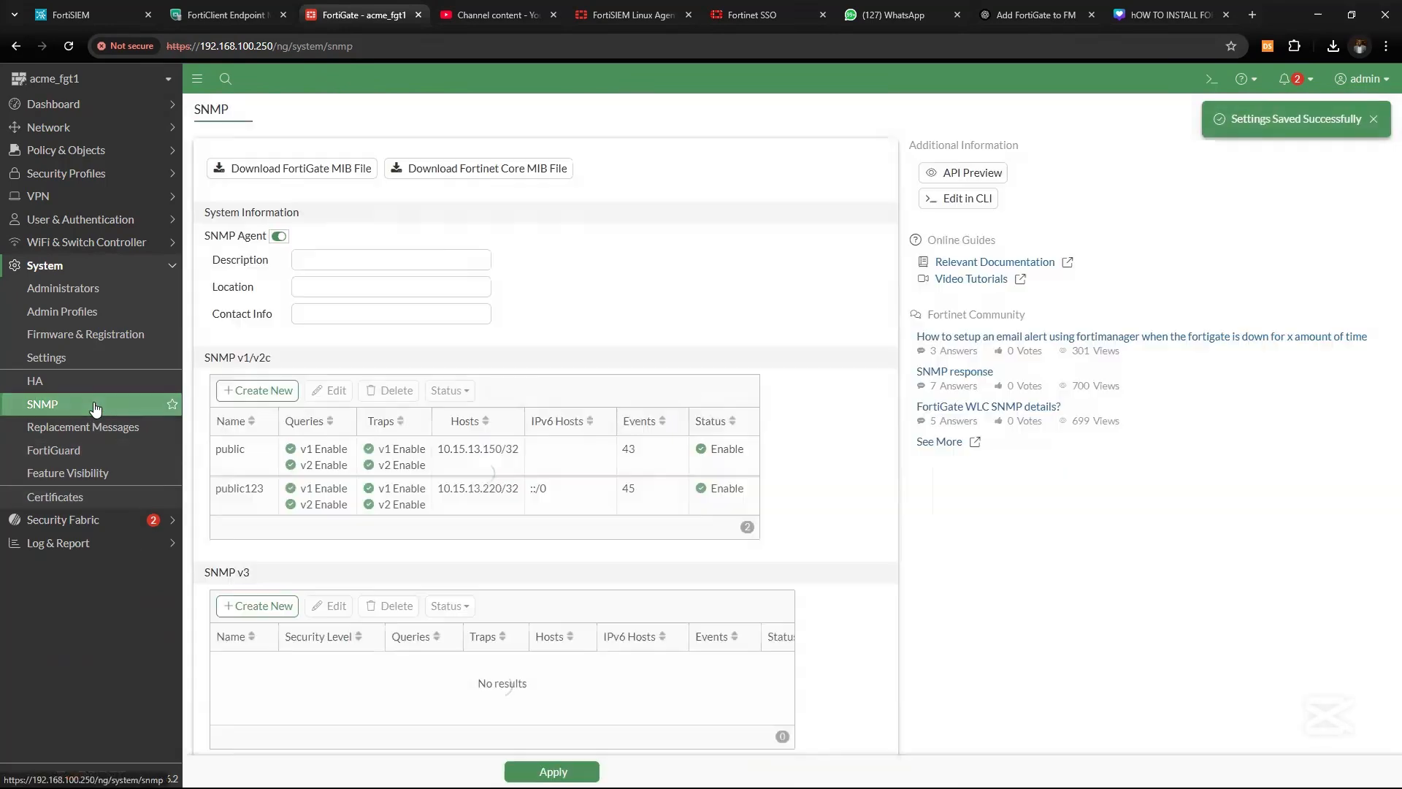
# Paste the community string into both community fields and save snmp_fgt
pyautogui.click(55, 14)
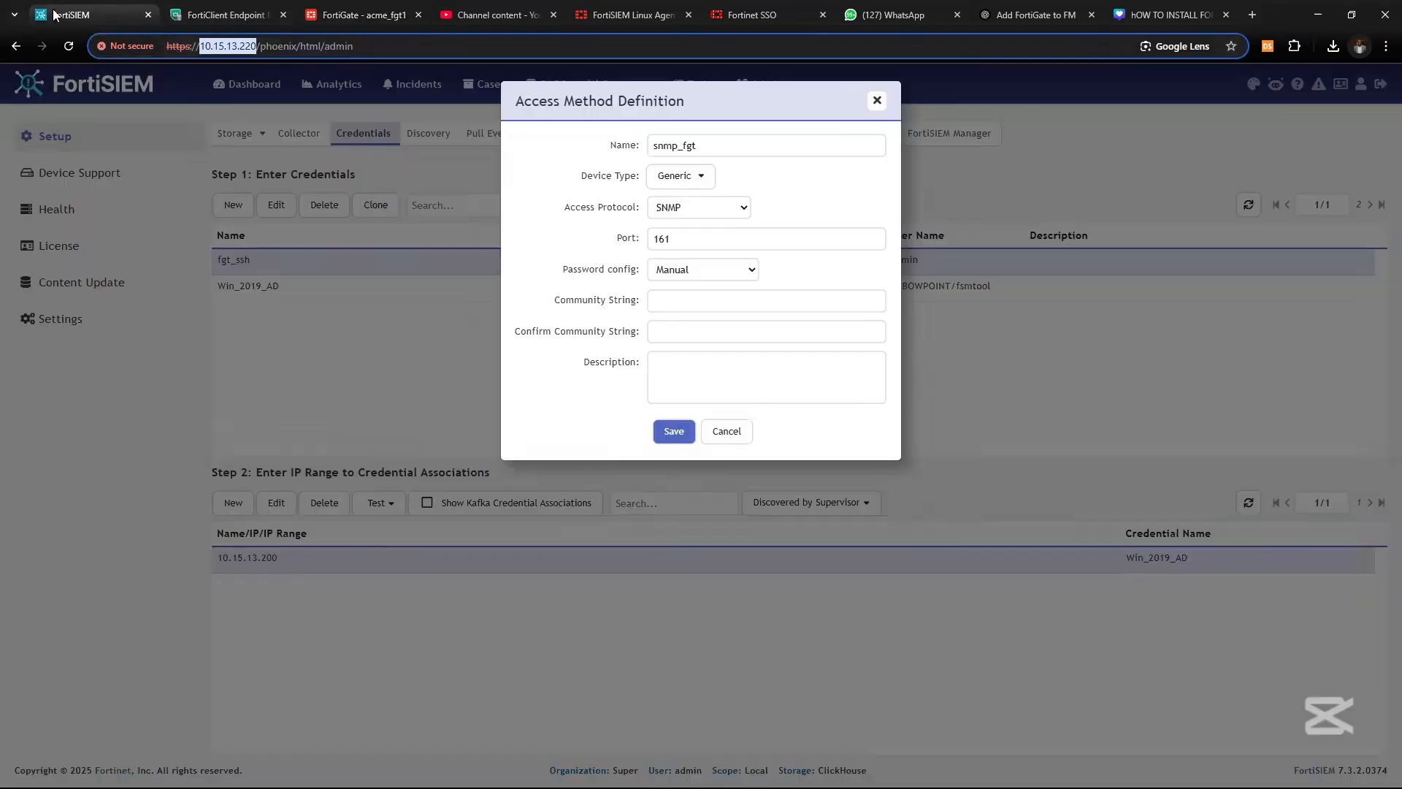
pyautogui.click(689, 302)
pyautogui.hotkey('ctrl', 'v')
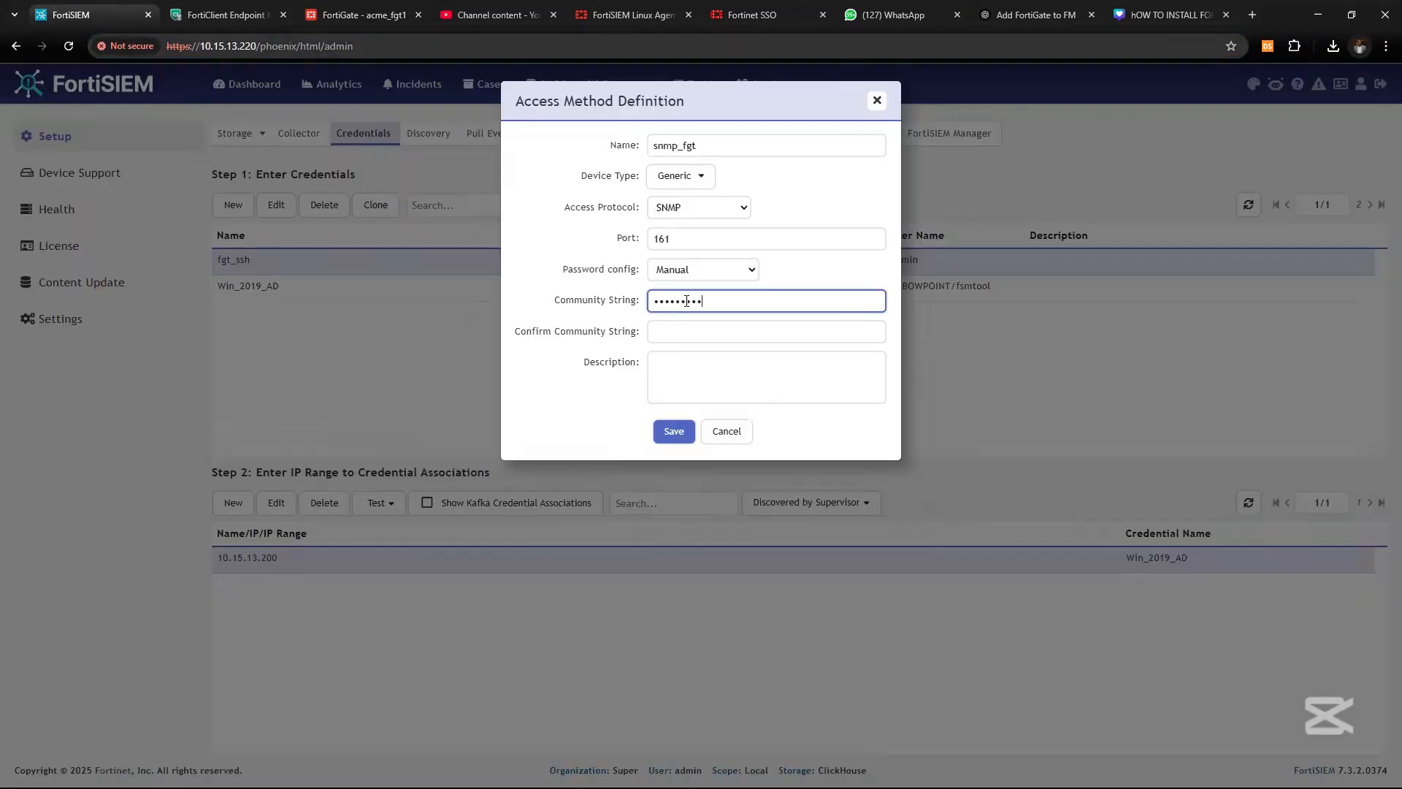
pyautogui.click(688, 330)
pyautogui.hotkey('ctrl', 'v')
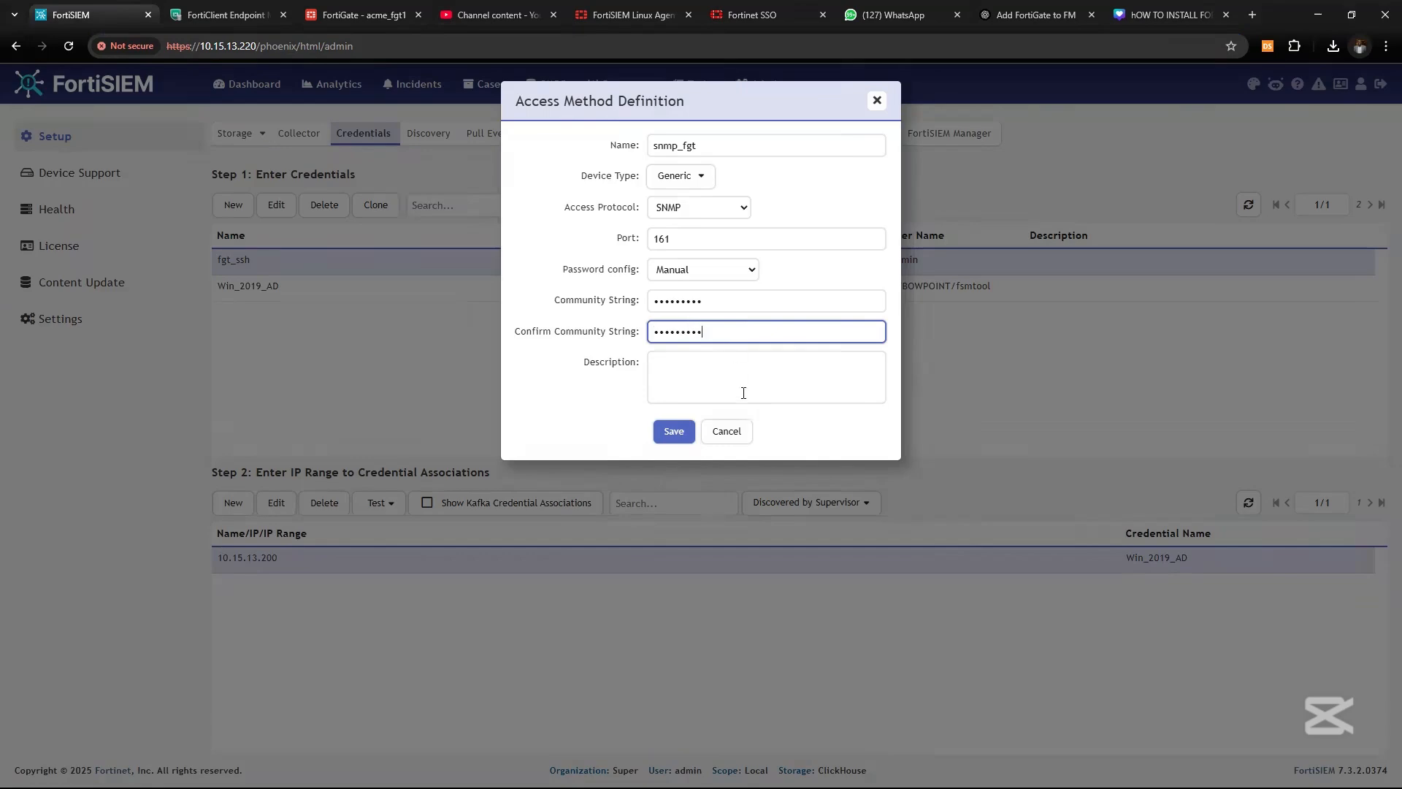
pyautogui.click(668, 432)
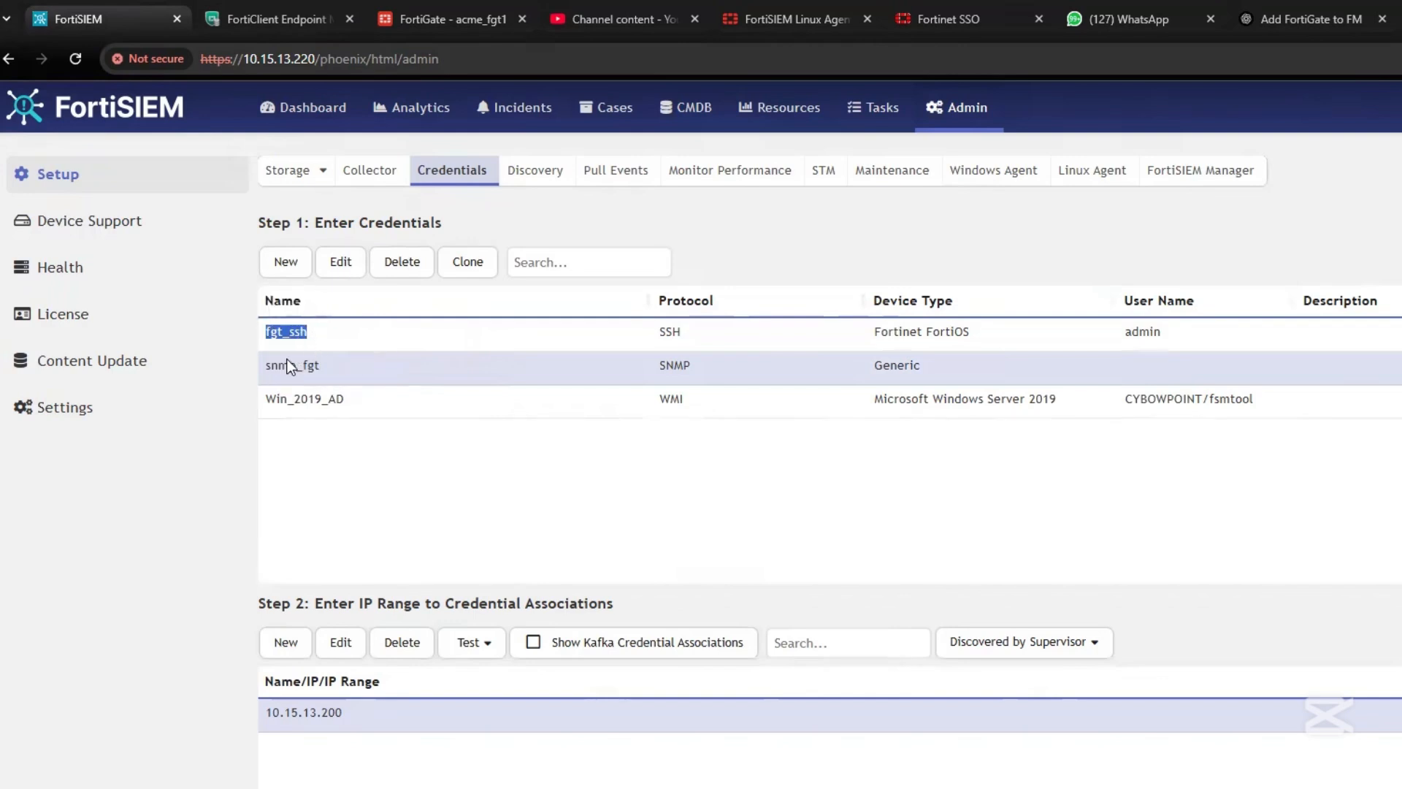
# Check the new snmp_fgt entry and the IP range association step
pyautogui.moveTo(264, 365); pyautogui.dragTo(322, 365)
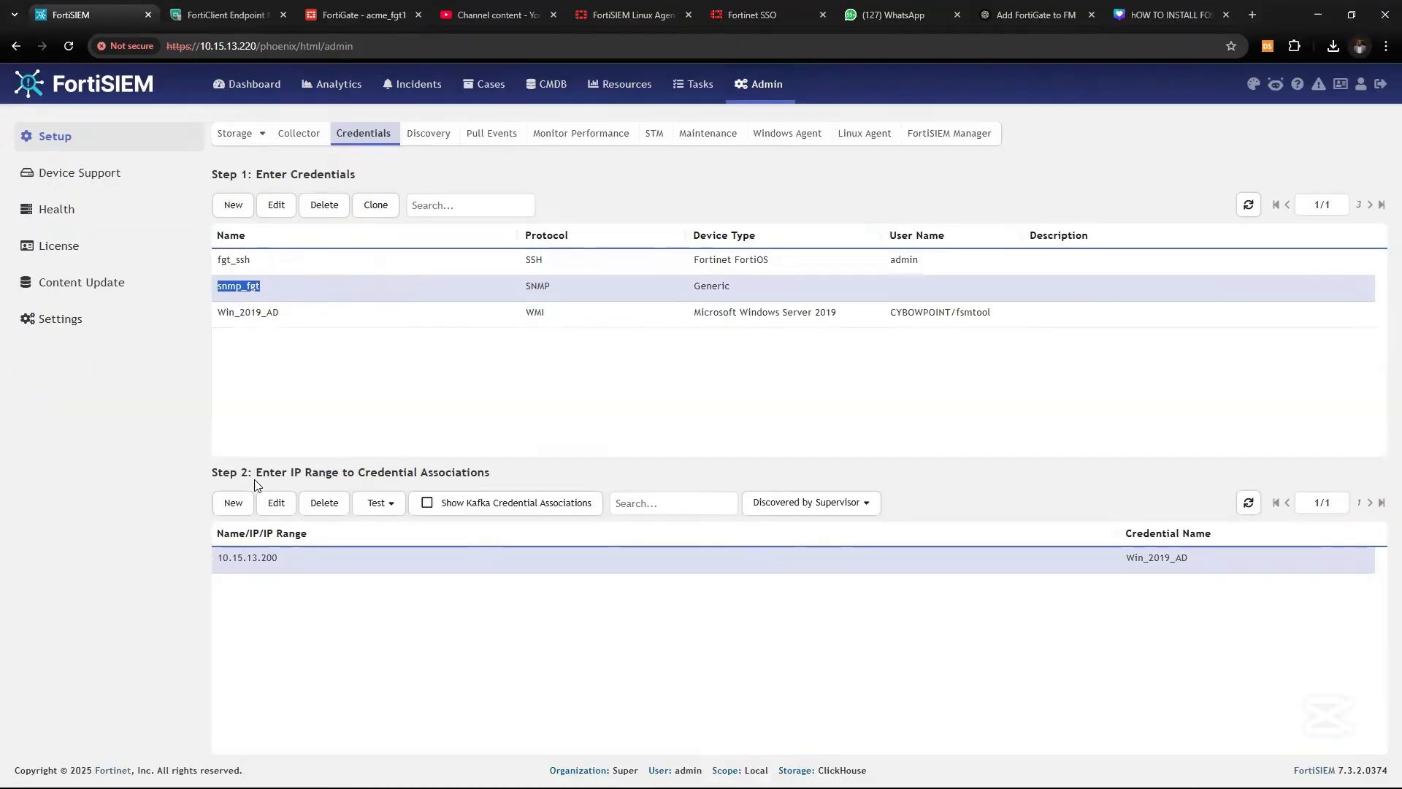
pyautogui.moveTo(314, 603); pyautogui.dragTo(656, 593)
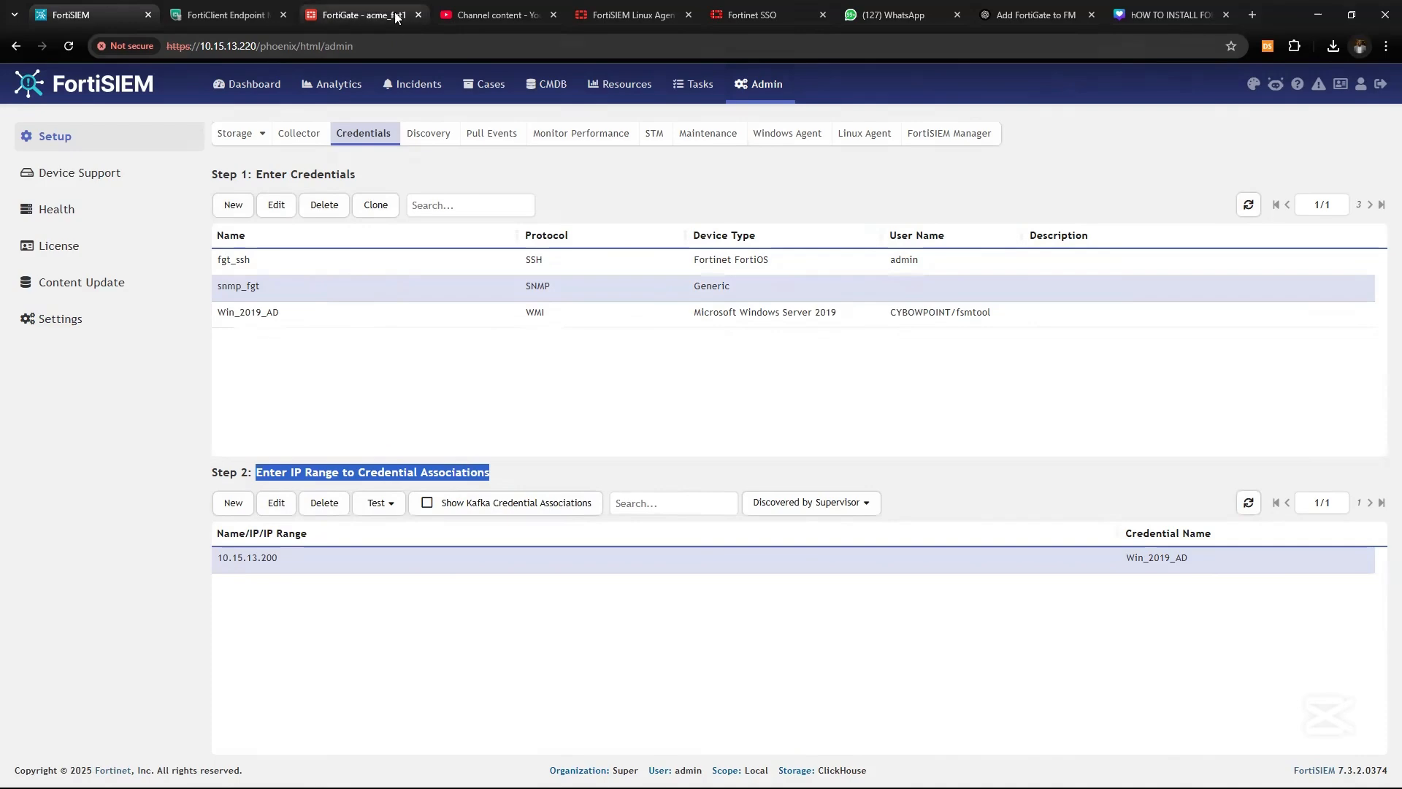
pyautogui.click(352, 15)
# In FortiGate Network > Interfaces, select the management (port2) IP 10.15.13.1
pyautogui.click(223, 46)
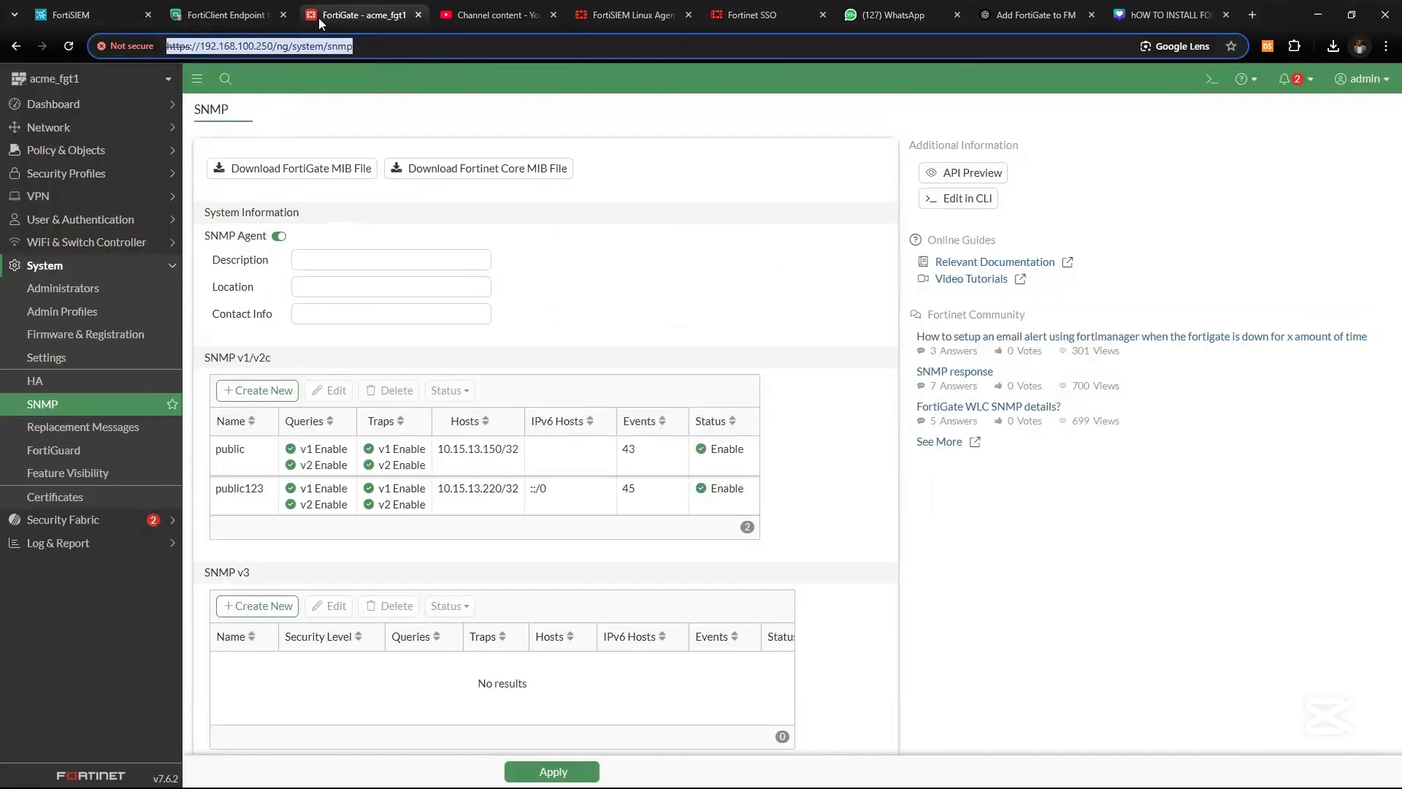
pyautogui.click(90, 128)
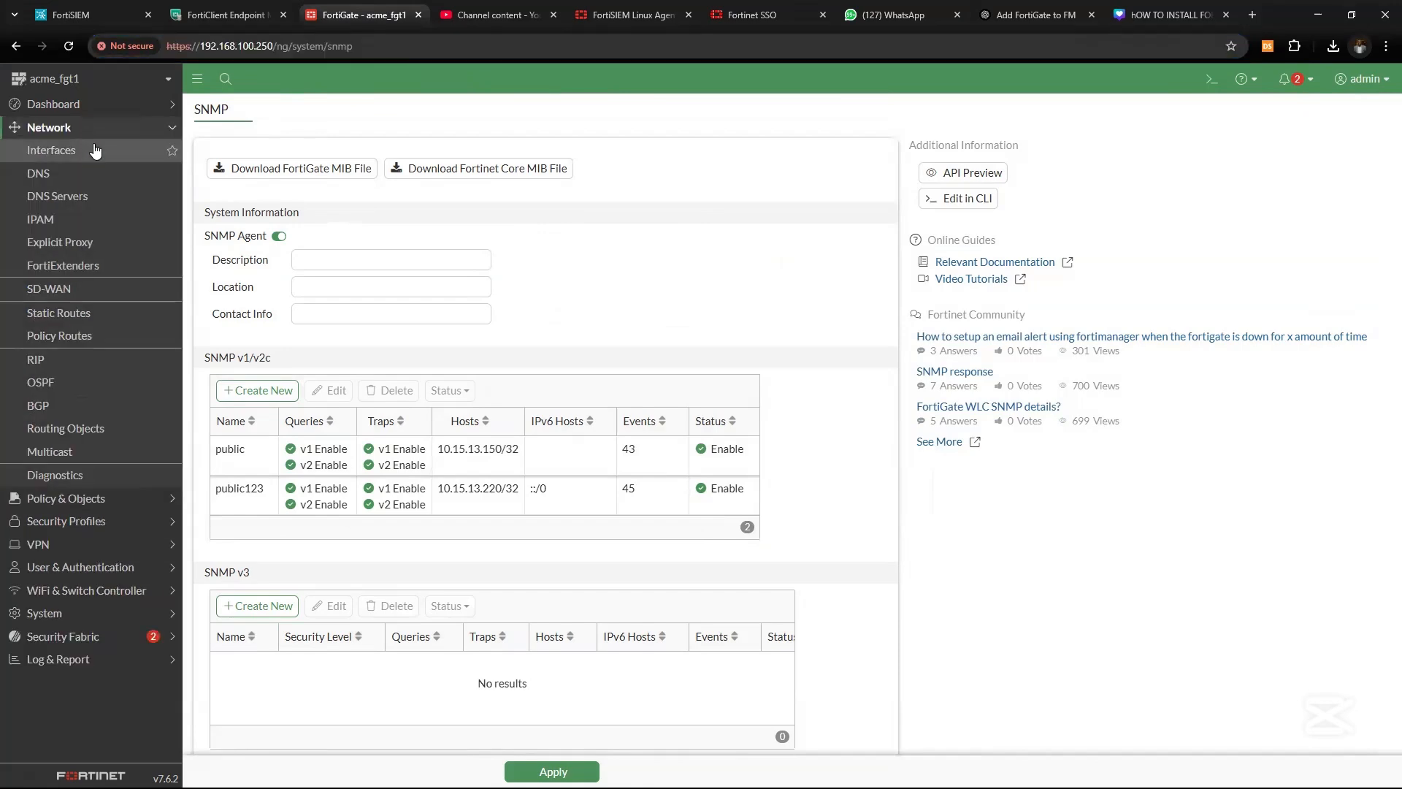
pyautogui.click(95, 150)
pyautogui.scroll(-4, 509, 468)
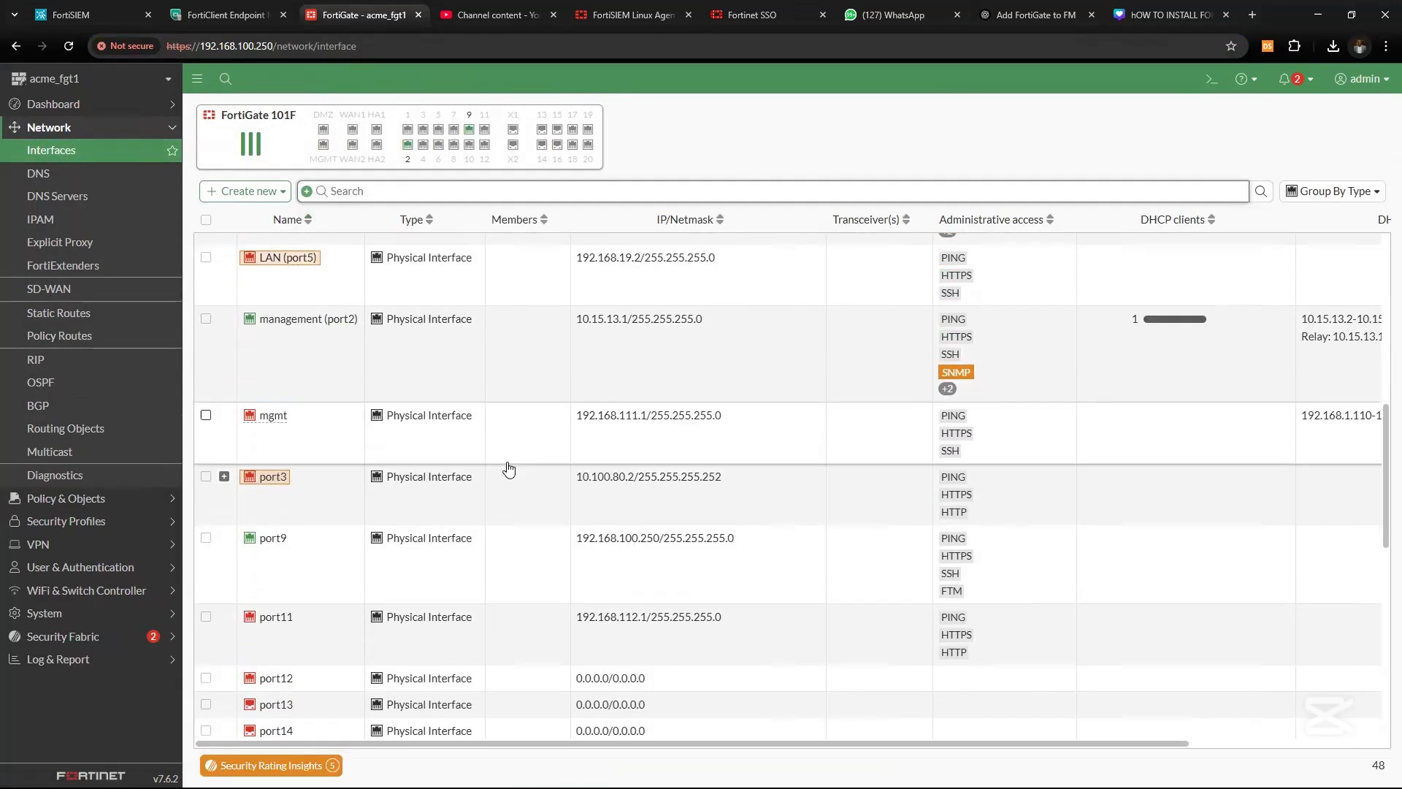
pyautogui.scroll(-2, 370, 436)
pyautogui.scroll(-3, 438, 382)
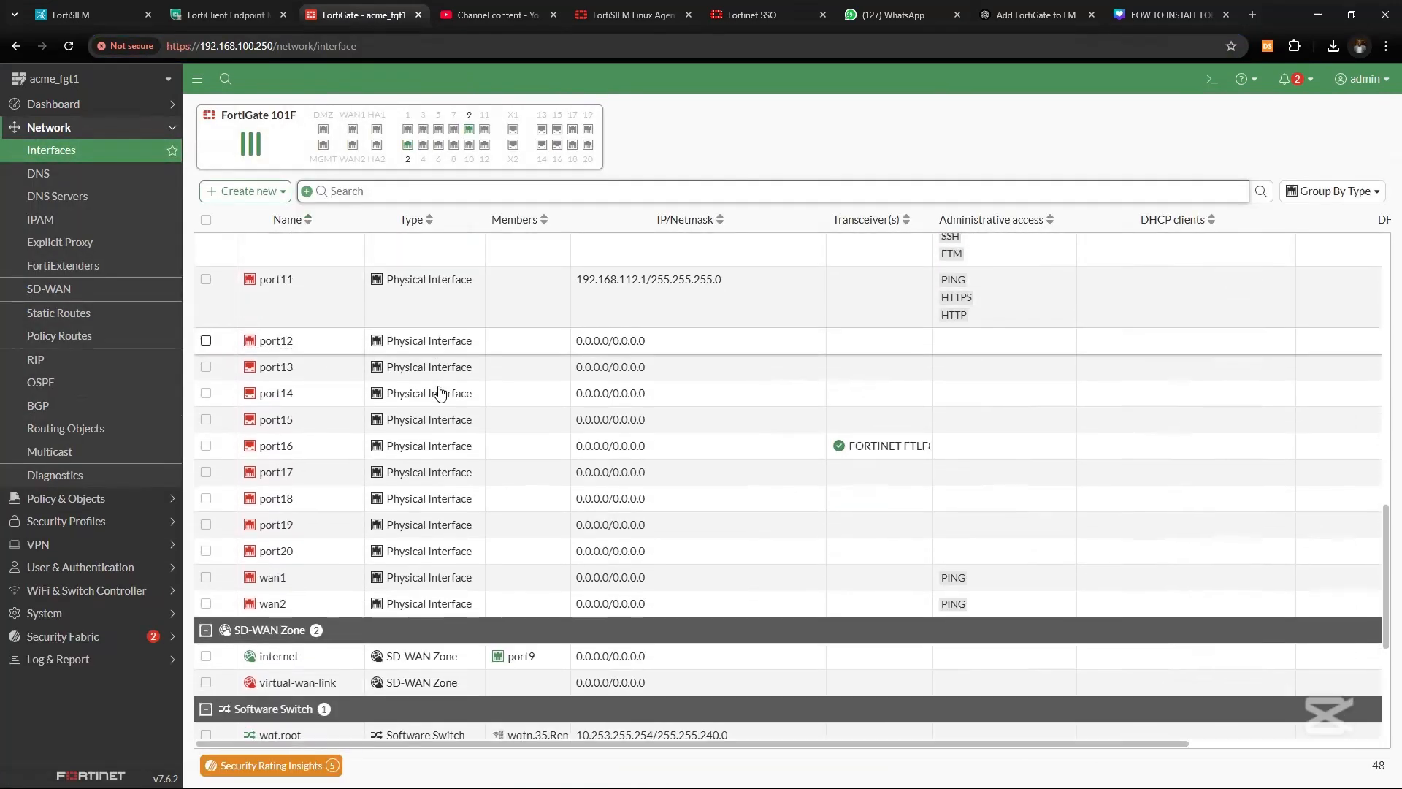
pyautogui.scroll(-3, 439, 393)
pyautogui.scroll(6, 438, 396)
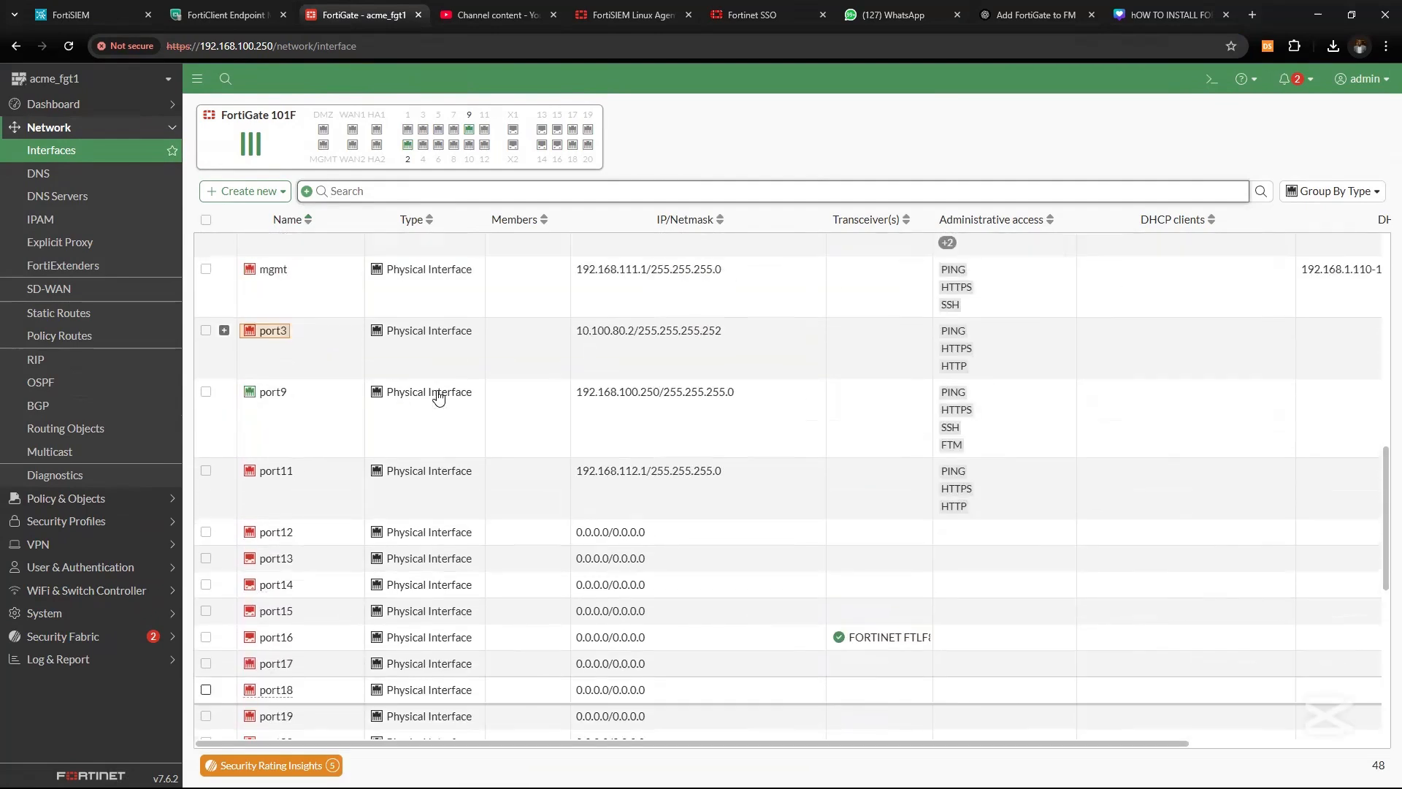
pyautogui.scroll(3, 439, 397)
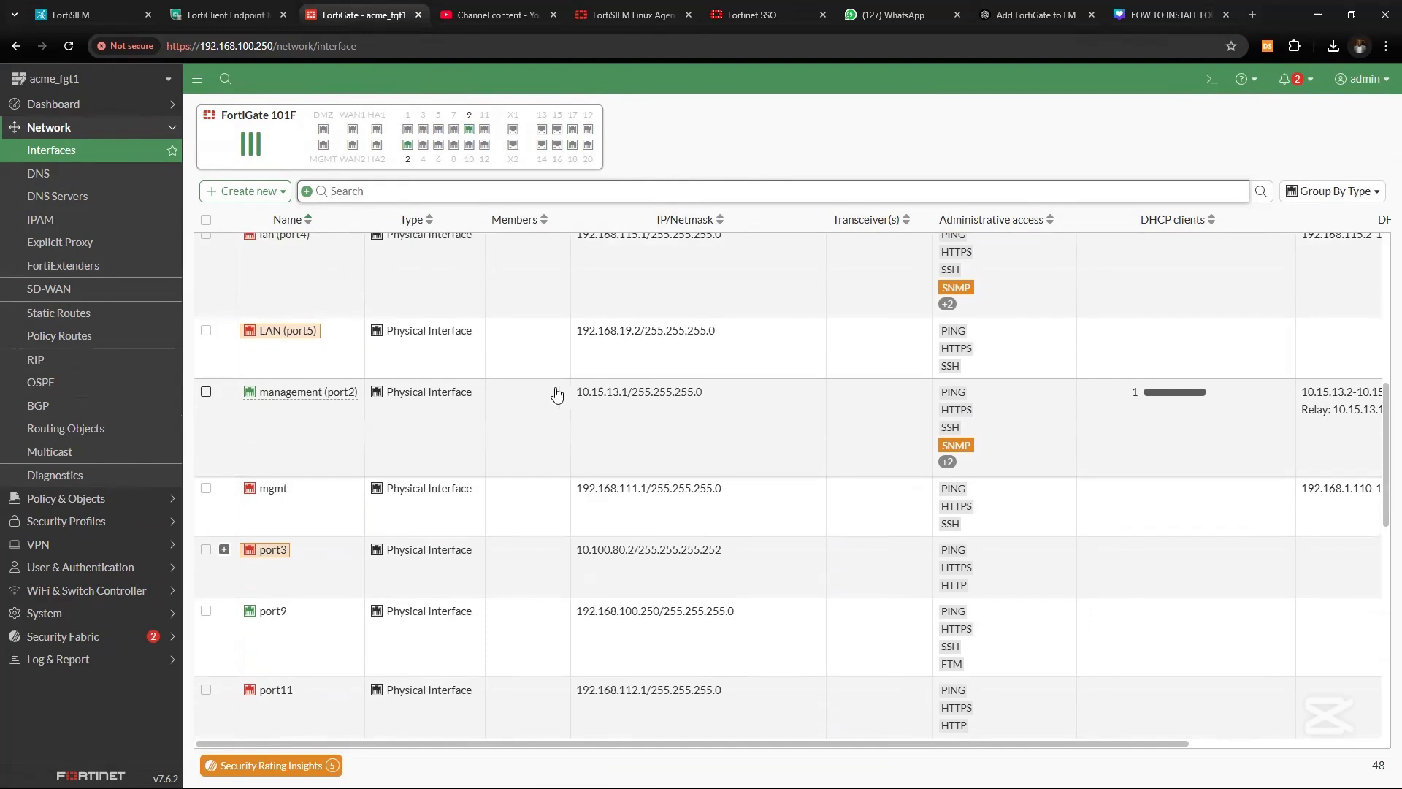
pyautogui.moveTo(577, 394); pyautogui.dragTo(621, 403)
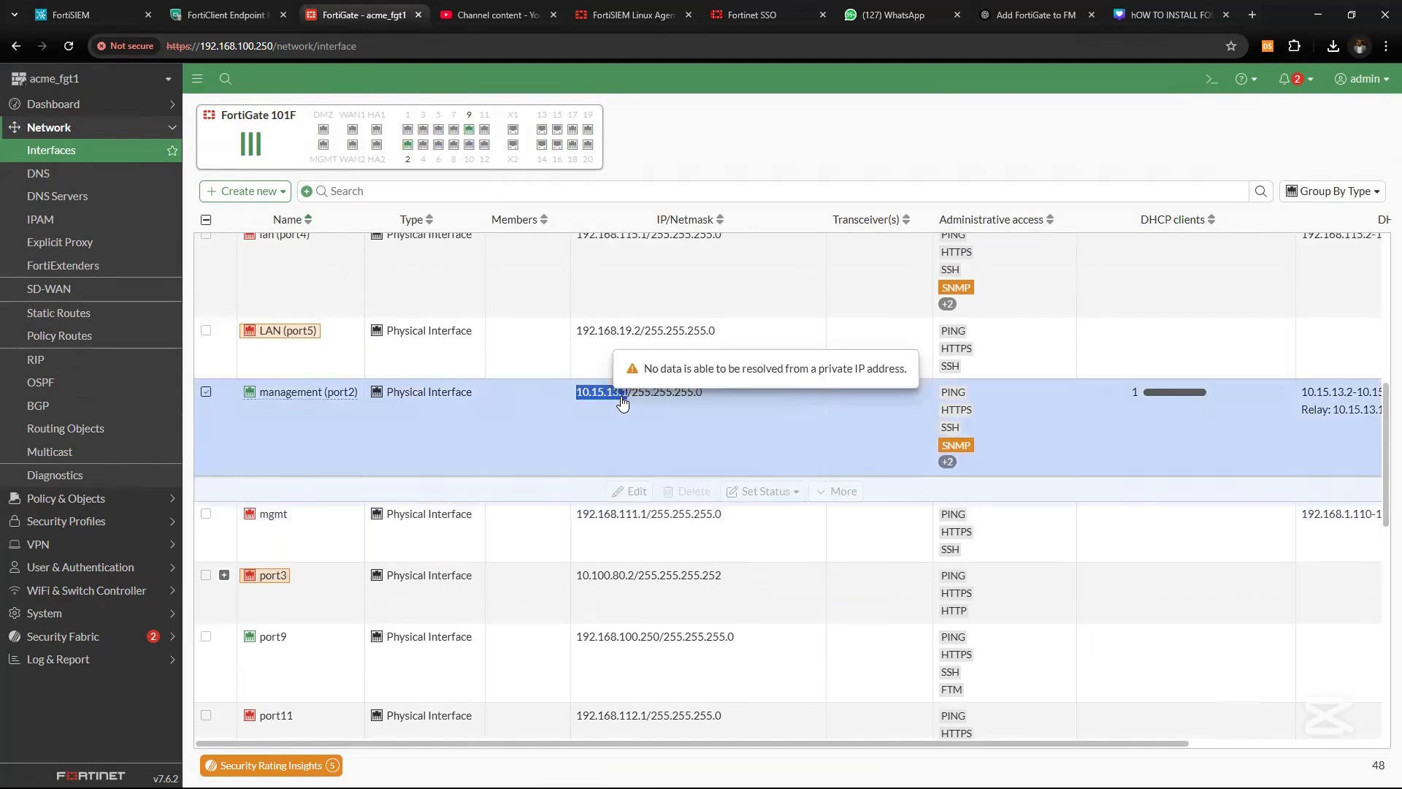
# Add a credential association mapping IP 10.15.13.1 to snmp_fgt and fgt_ssh, and save it
pyautogui.click(106, 15)
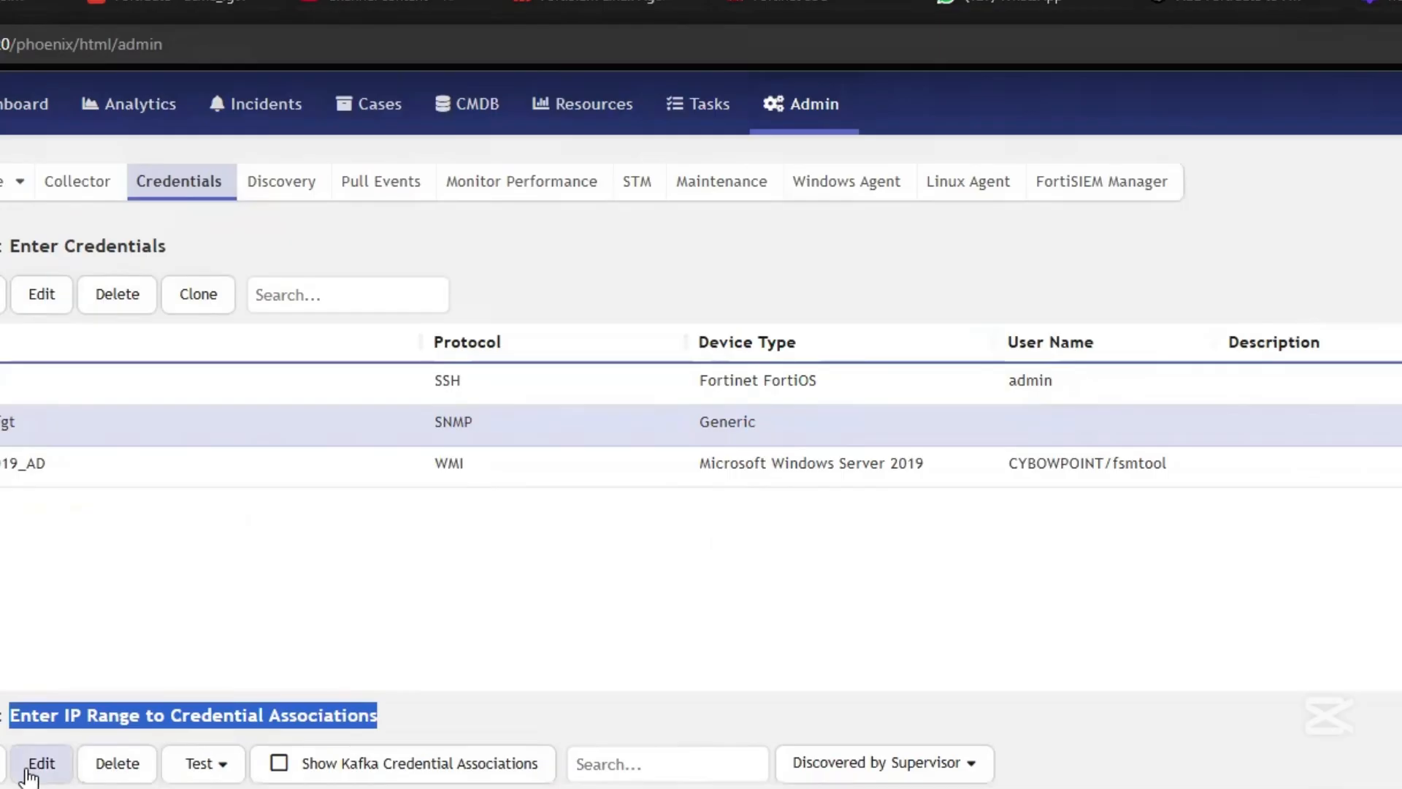
pyautogui.click(4, 763)
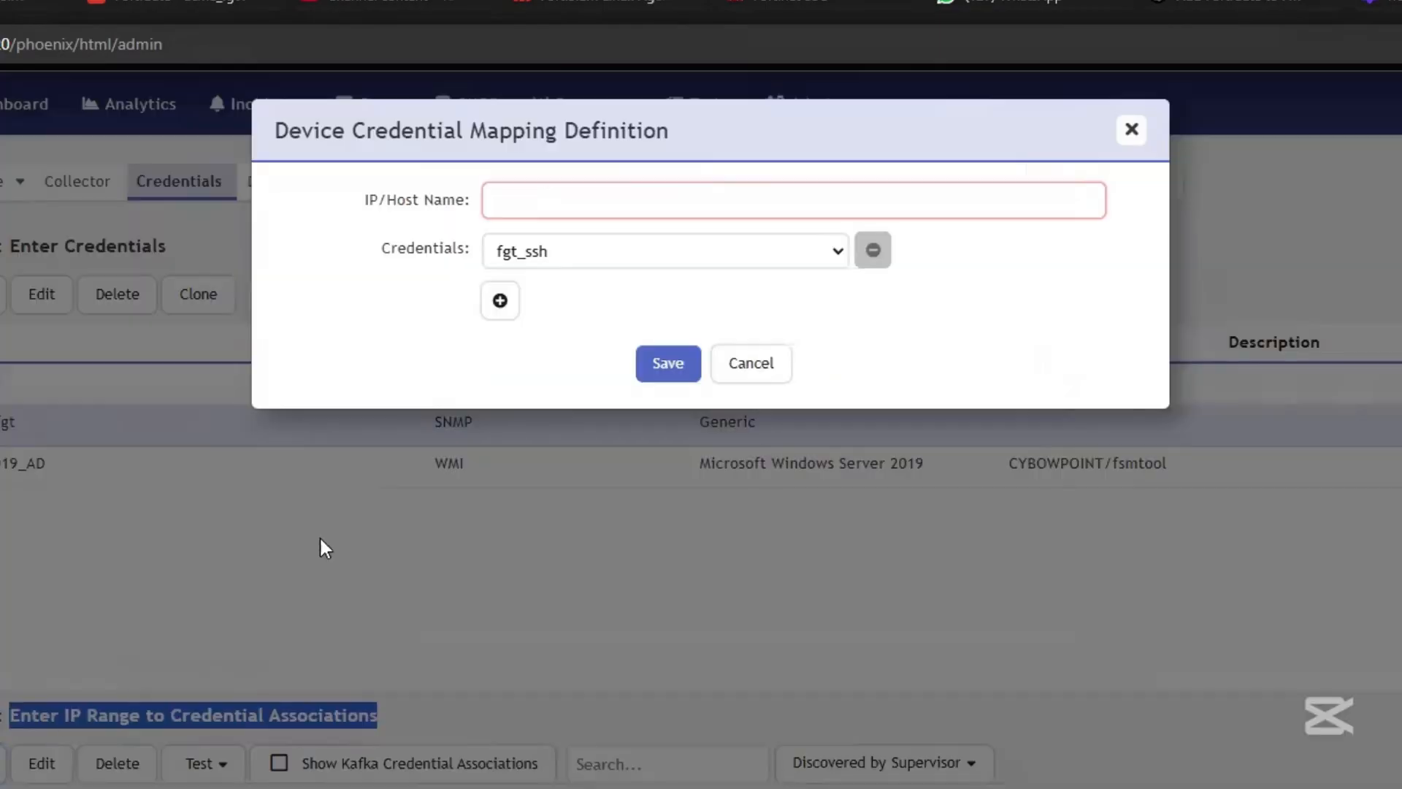
pyautogui.click(587, 204)
pyautogui.write('10.15.13.1')
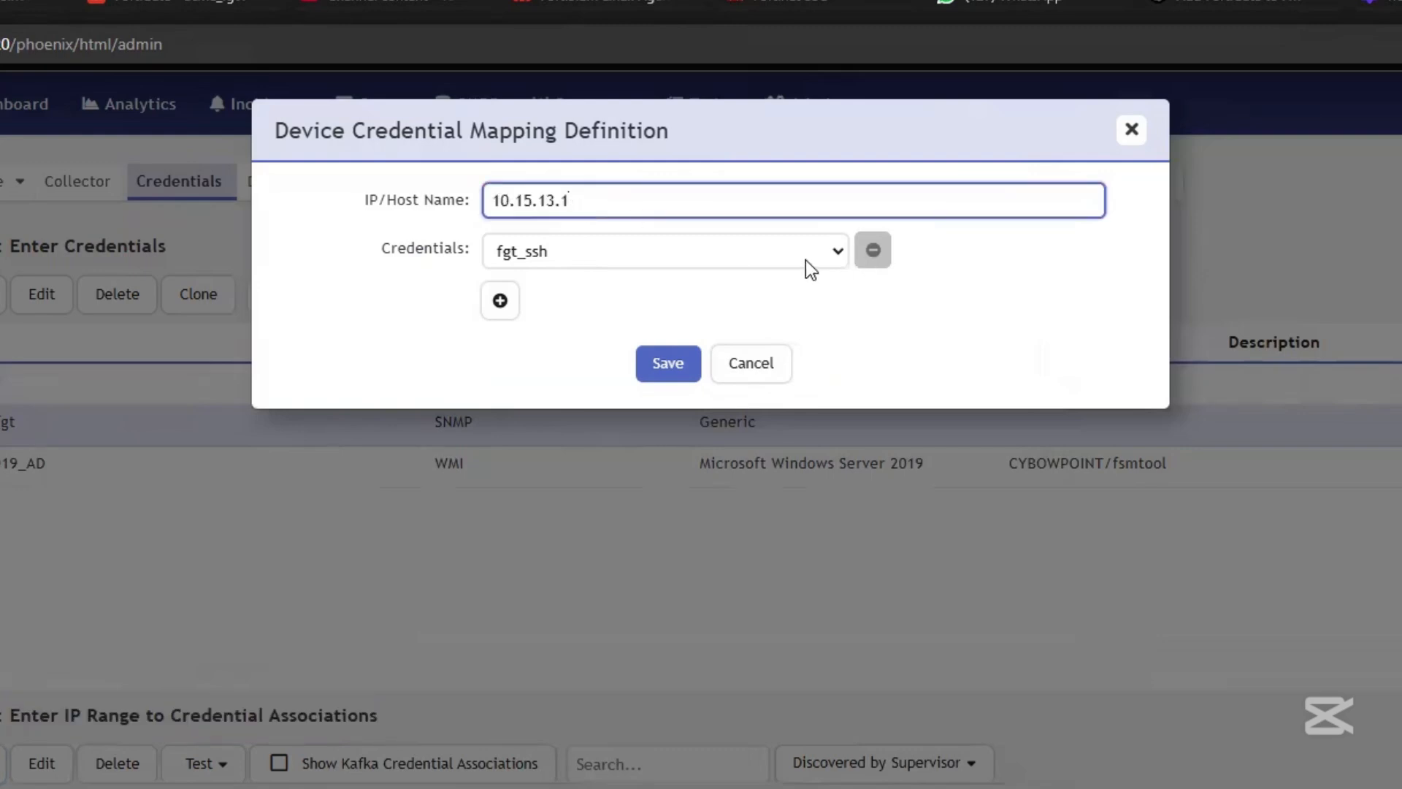
pyautogui.click(688, 253)
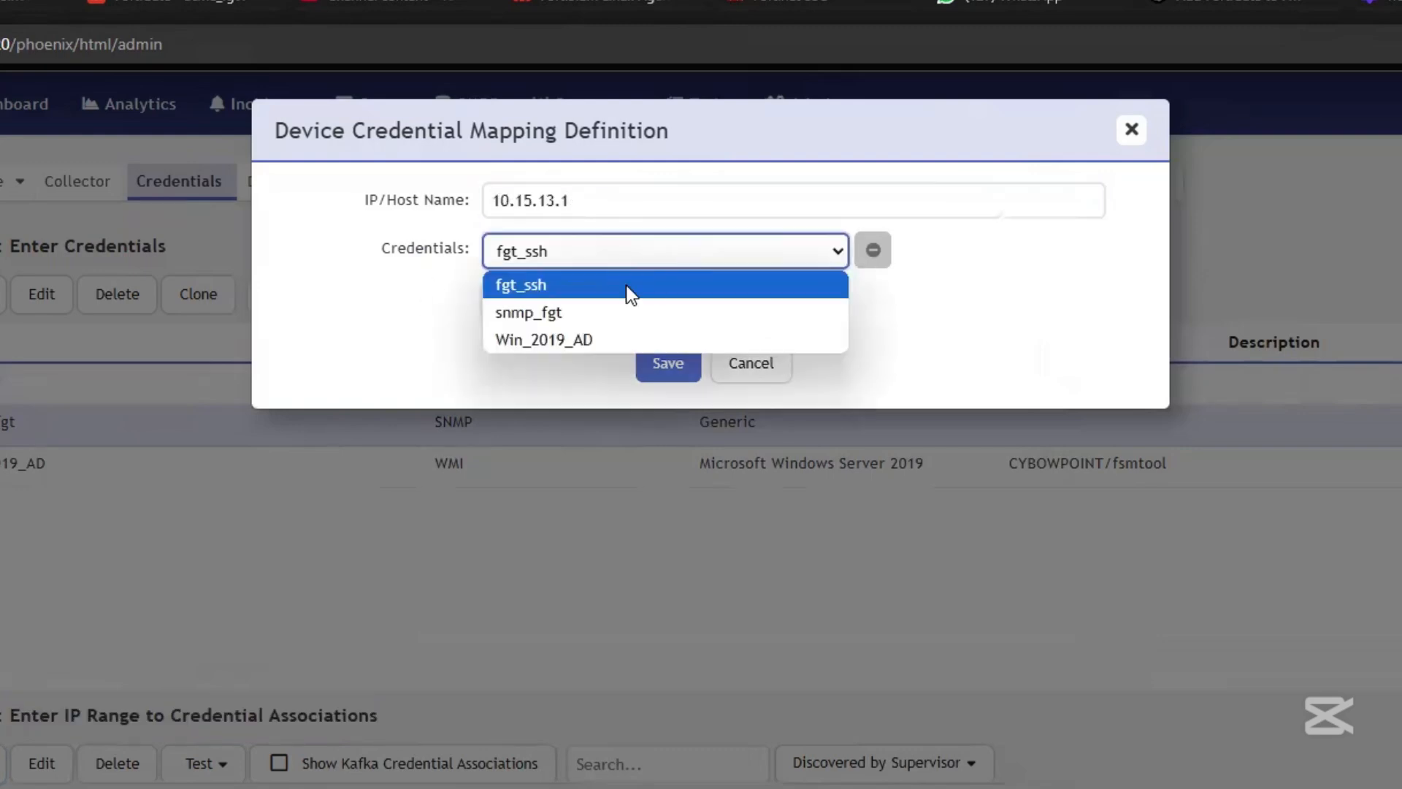
pyautogui.click(571, 311)
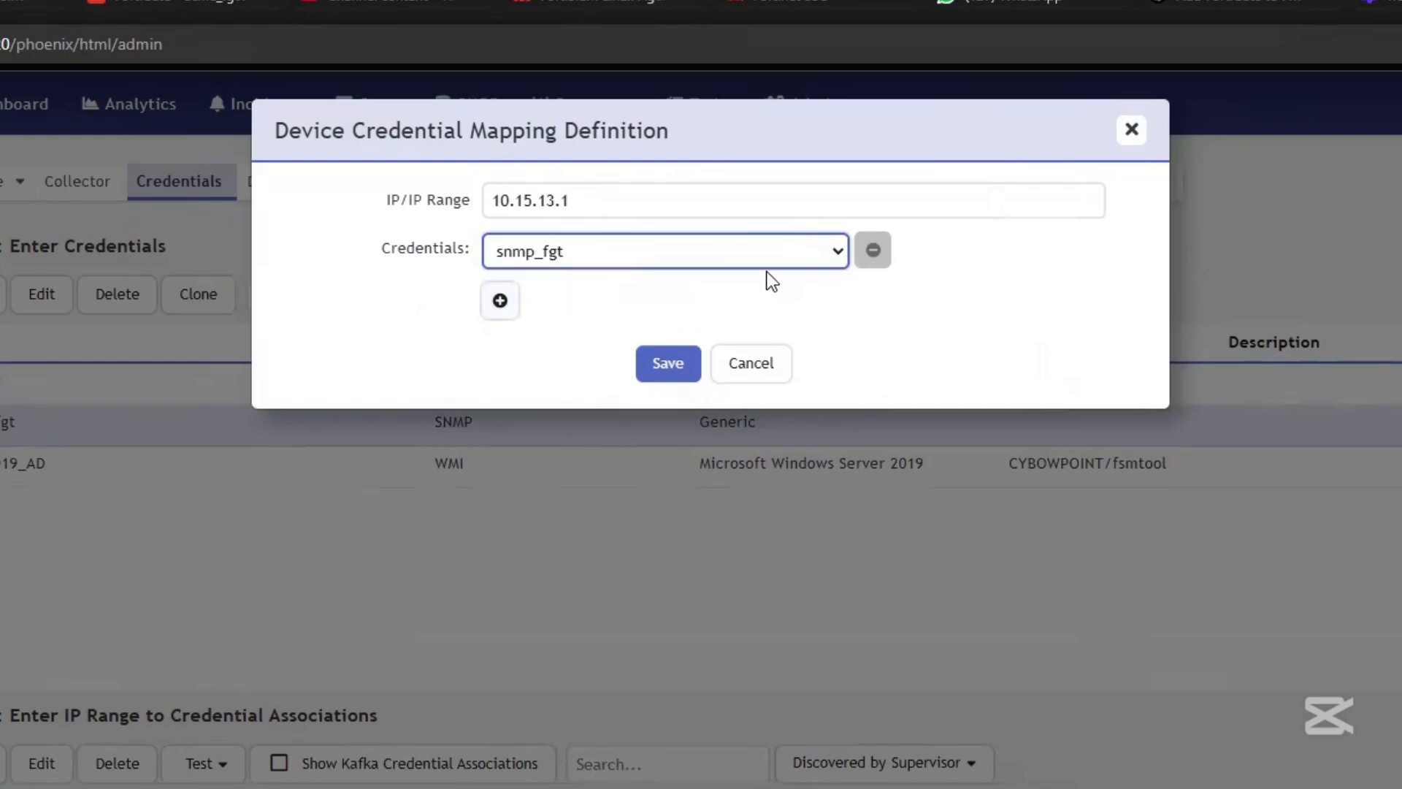
pyautogui.click(501, 300)
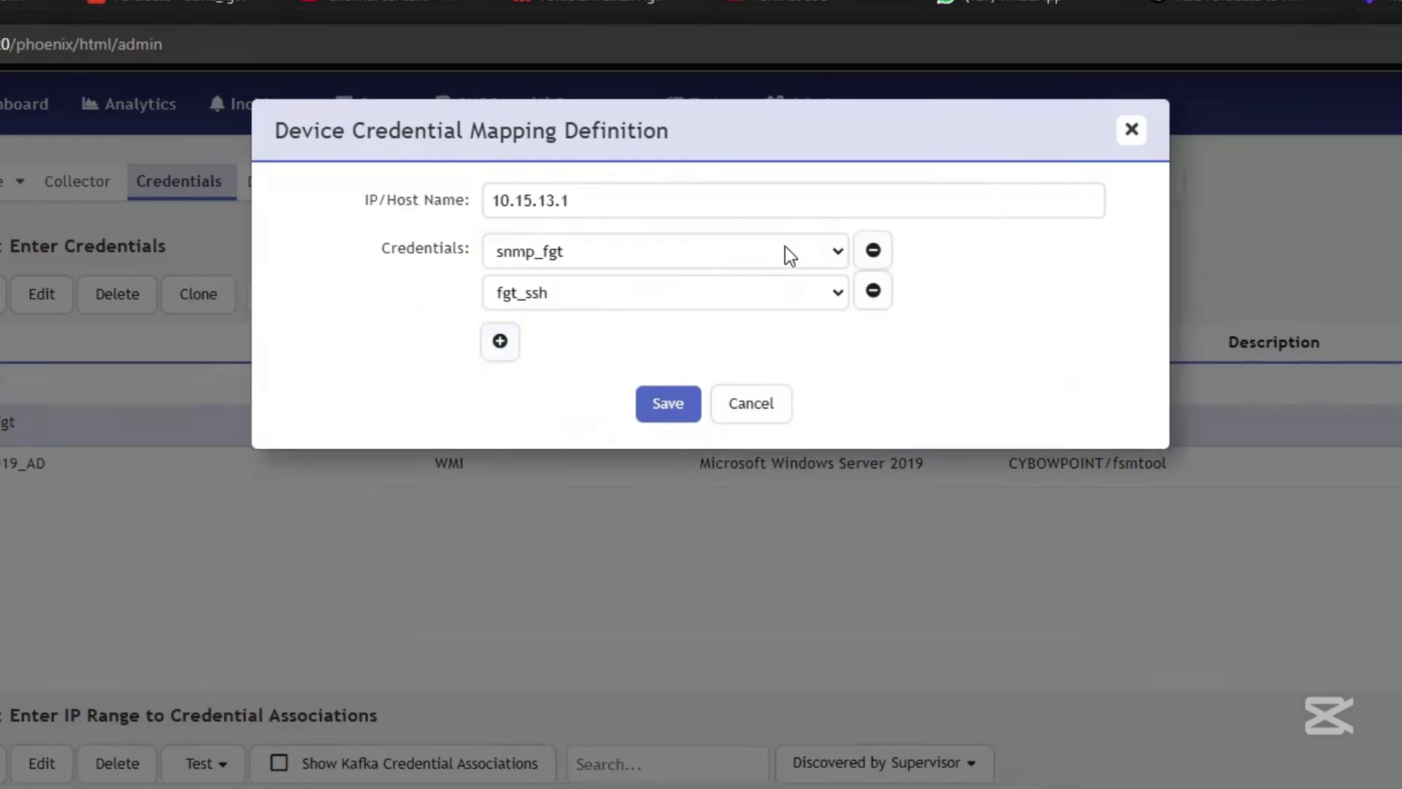
pyautogui.click(488, 252)
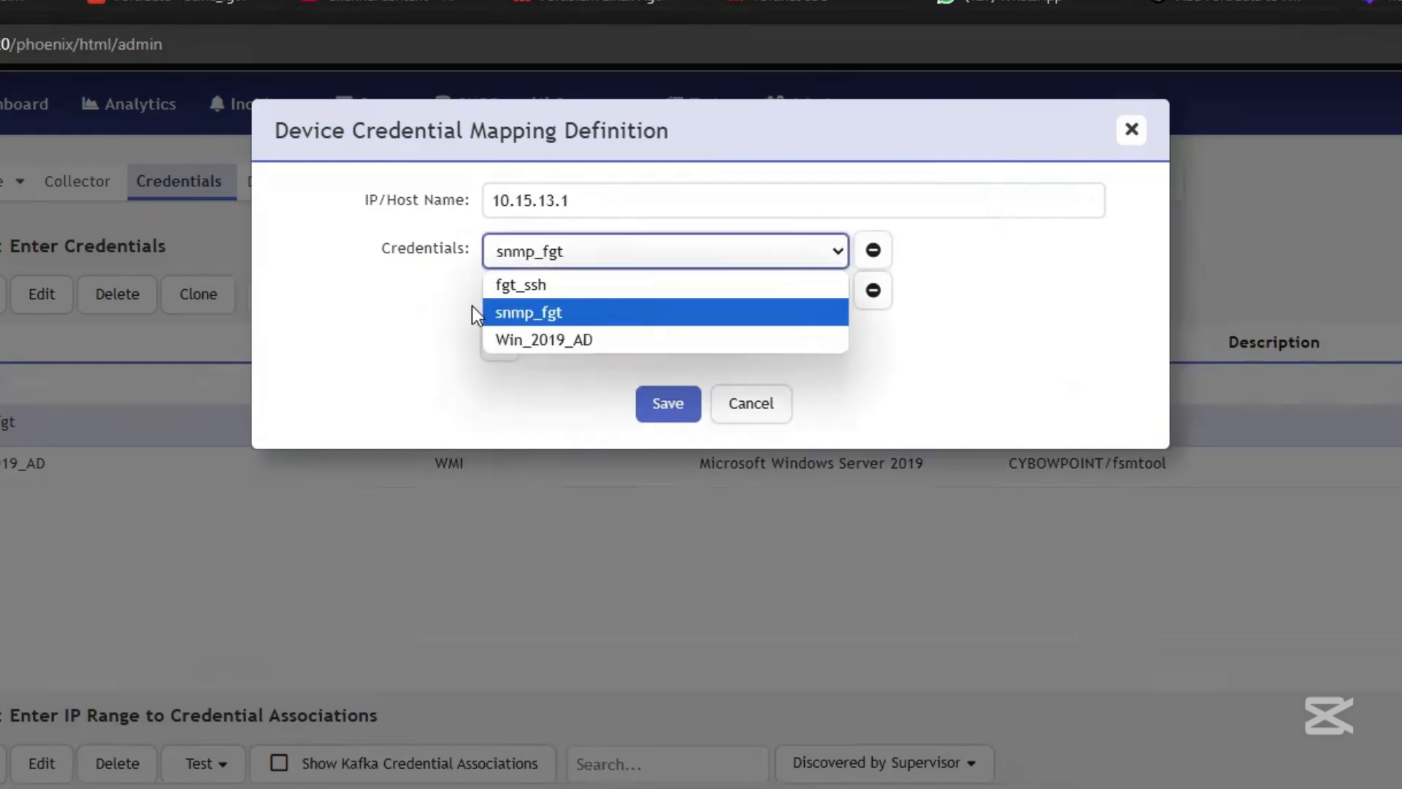
pyautogui.click(256, 325)
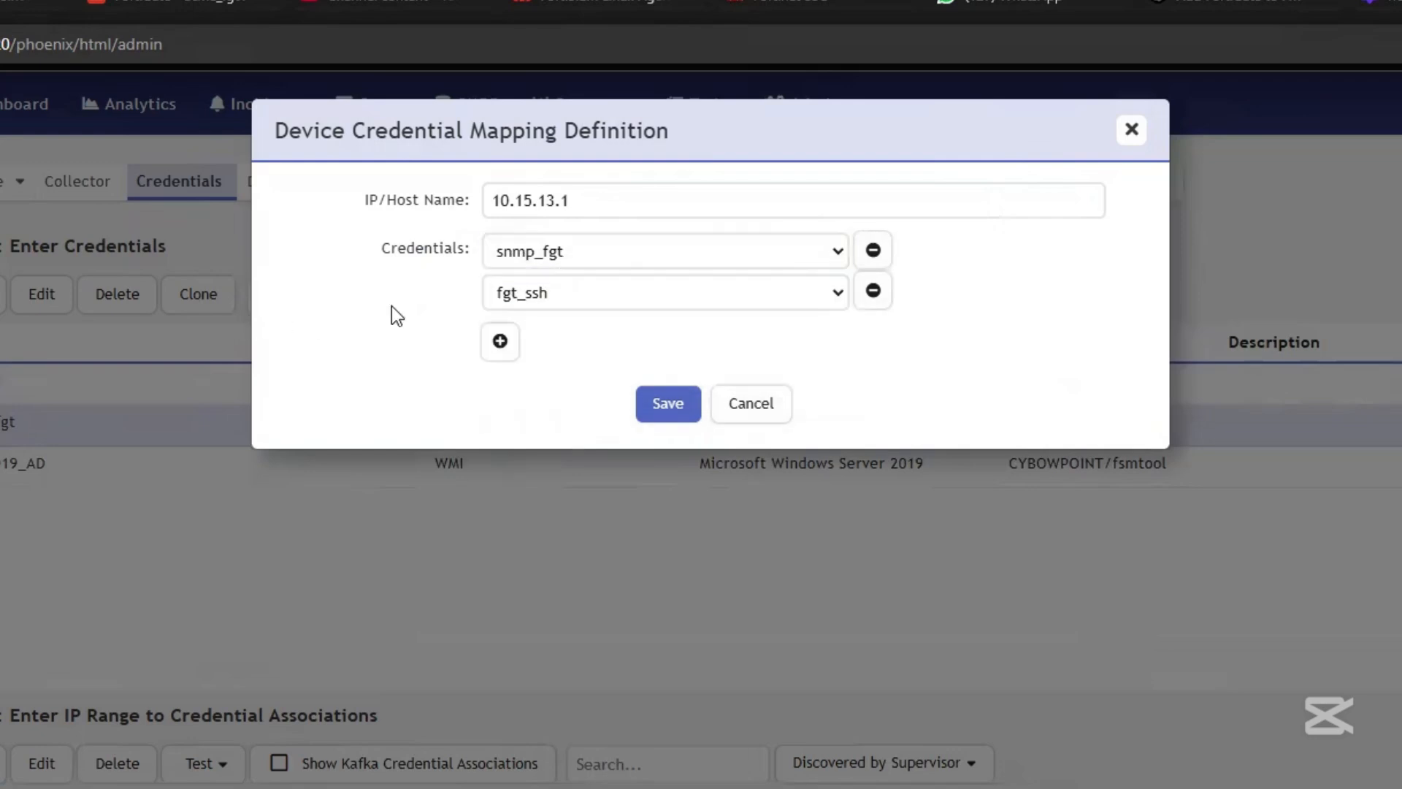
pyautogui.click(669, 406)
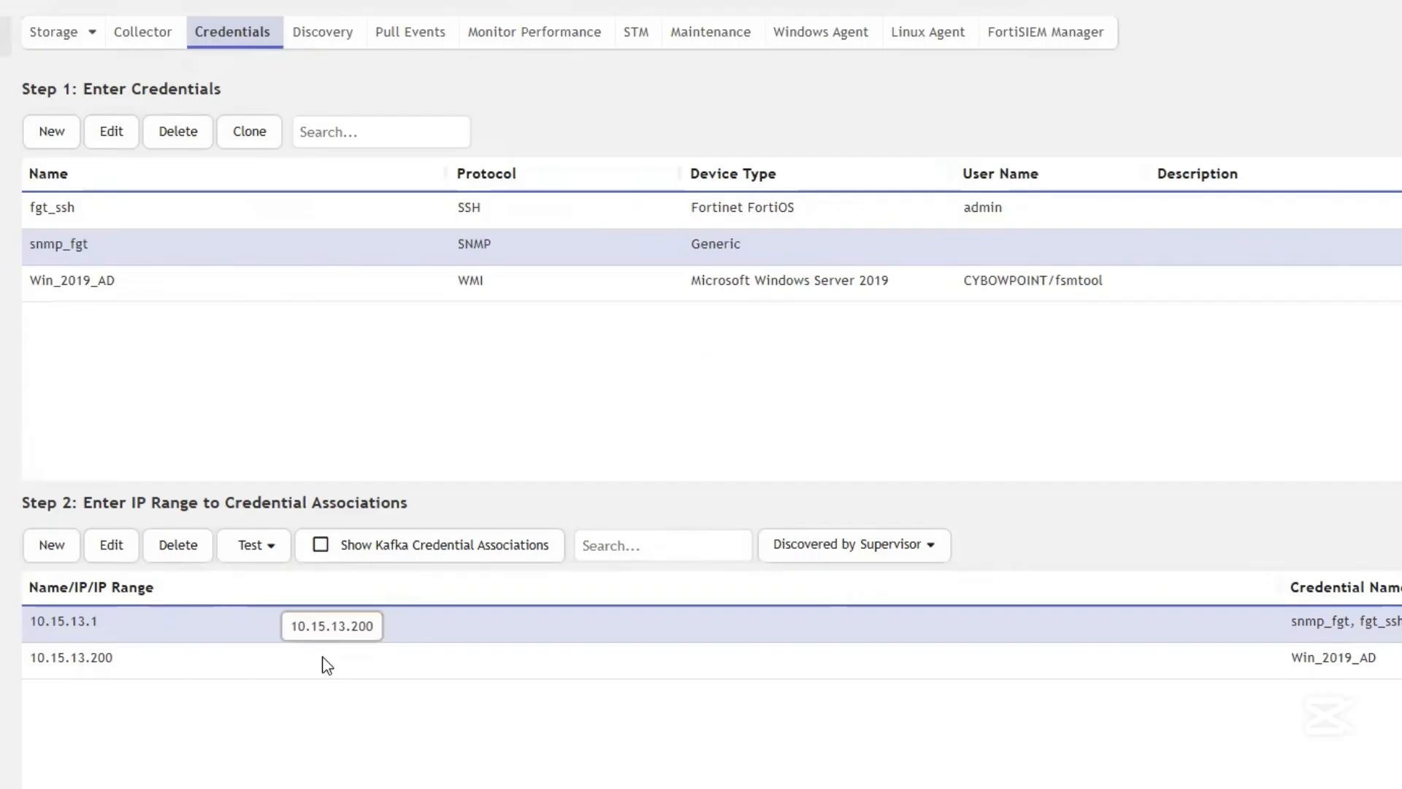
# Test connectivity to 10.15.13.1 without ping, then close the successful SSH/SNMP result
pyautogui.click(258, 553)
pyautogui.click(321, 615)
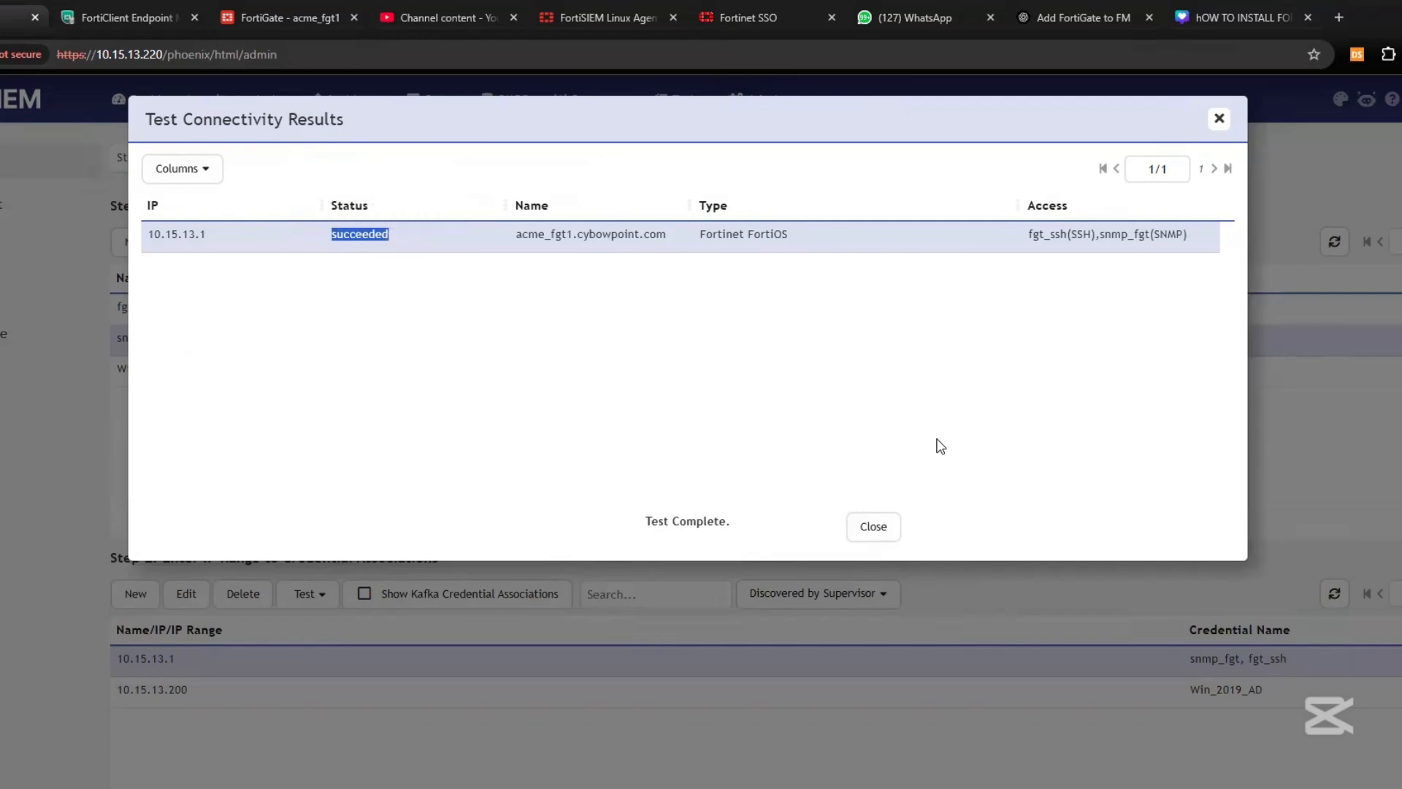
pyautogui.click(874, 526)
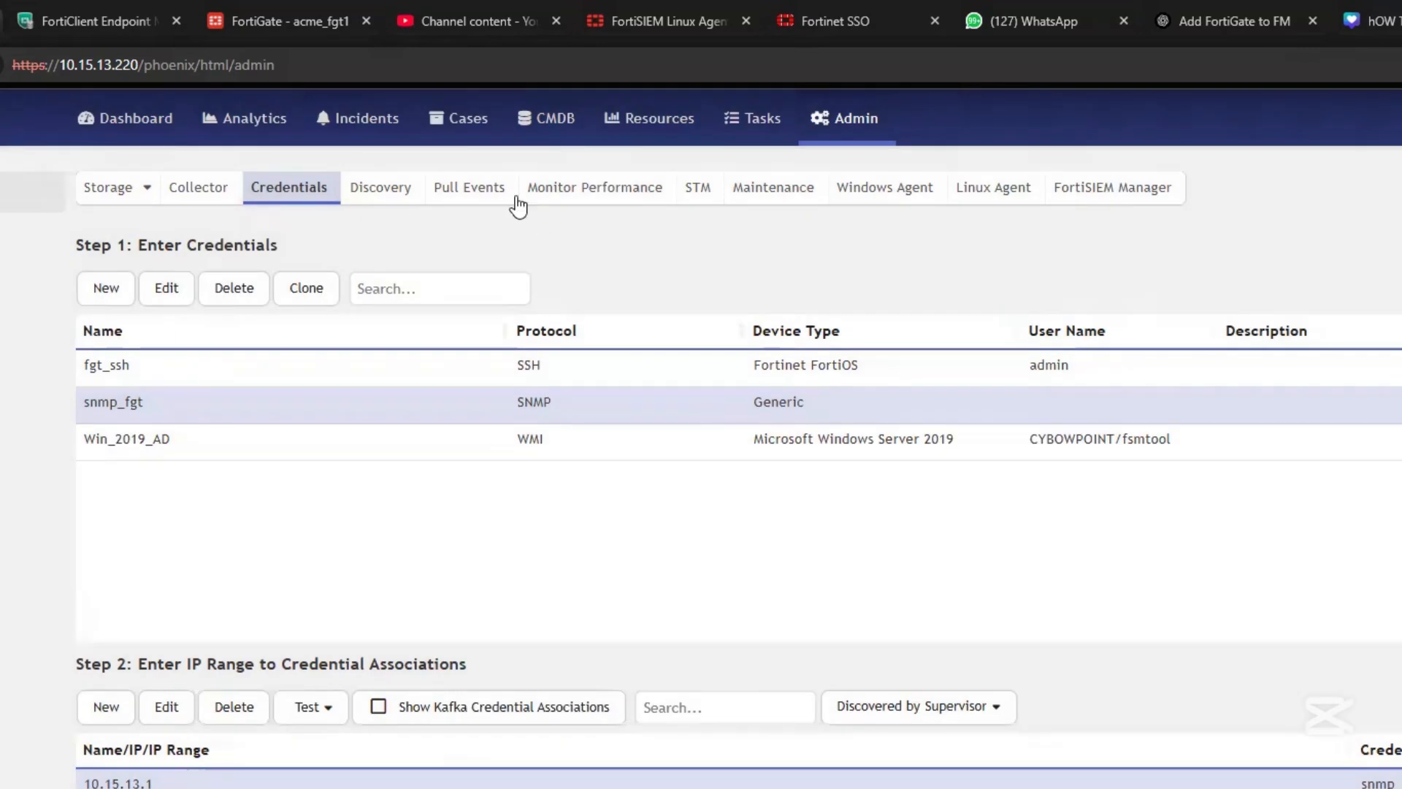
# Save a new discovery named fgt_discovery, type Range Scan, including 10.15.13.1
pyautogui.click(377, 188)
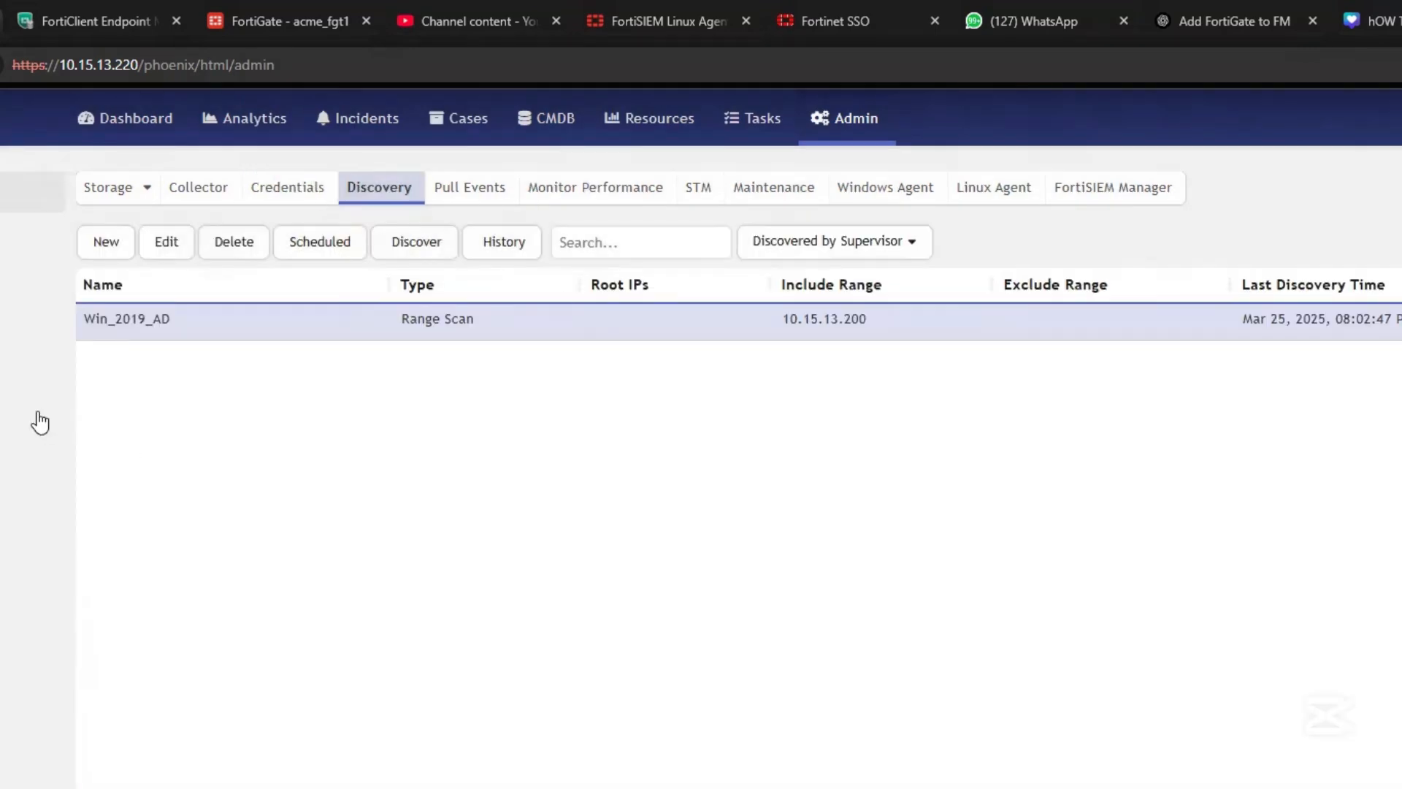
pyautogui.click(96, 252)
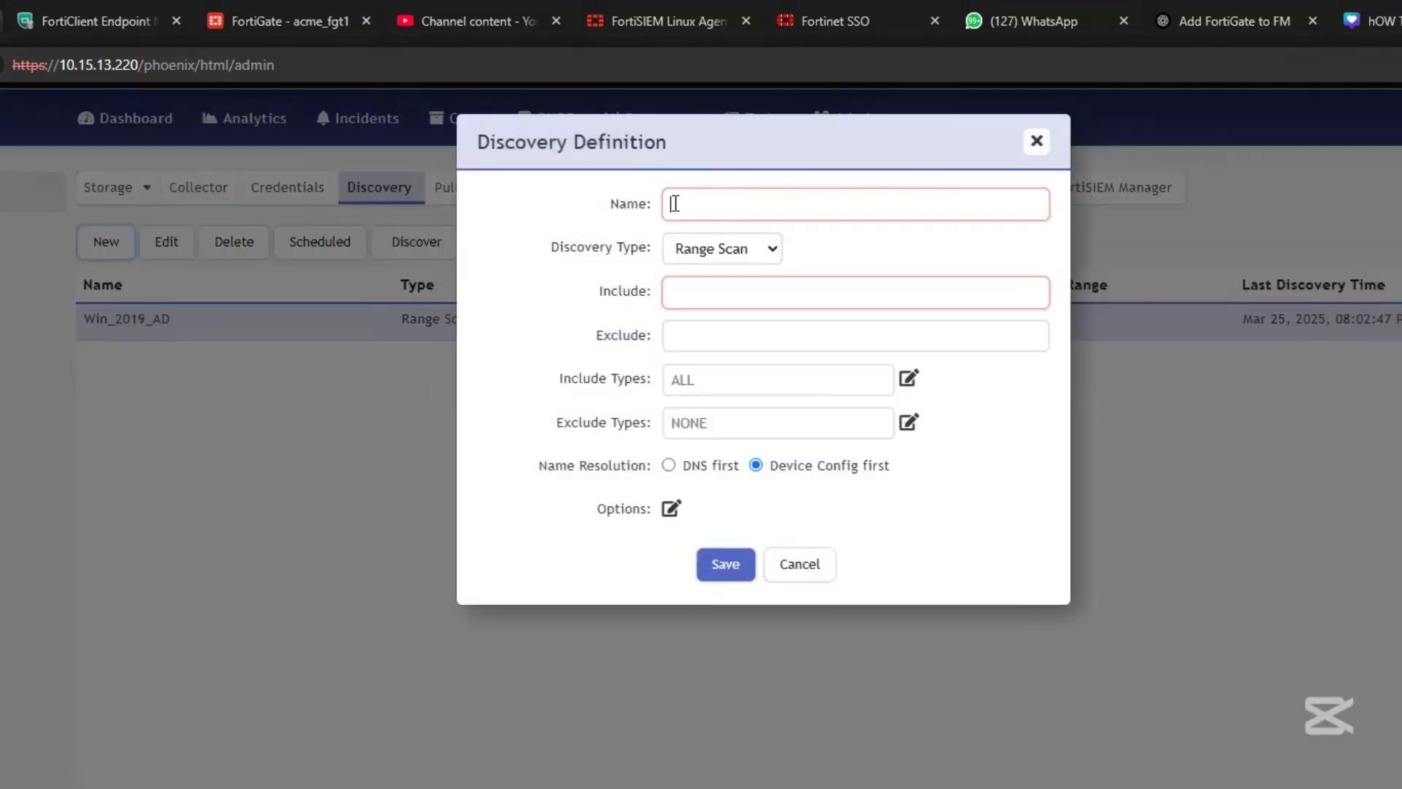
pyautogui.click(711, 230)
pyautogui.write('fgt')
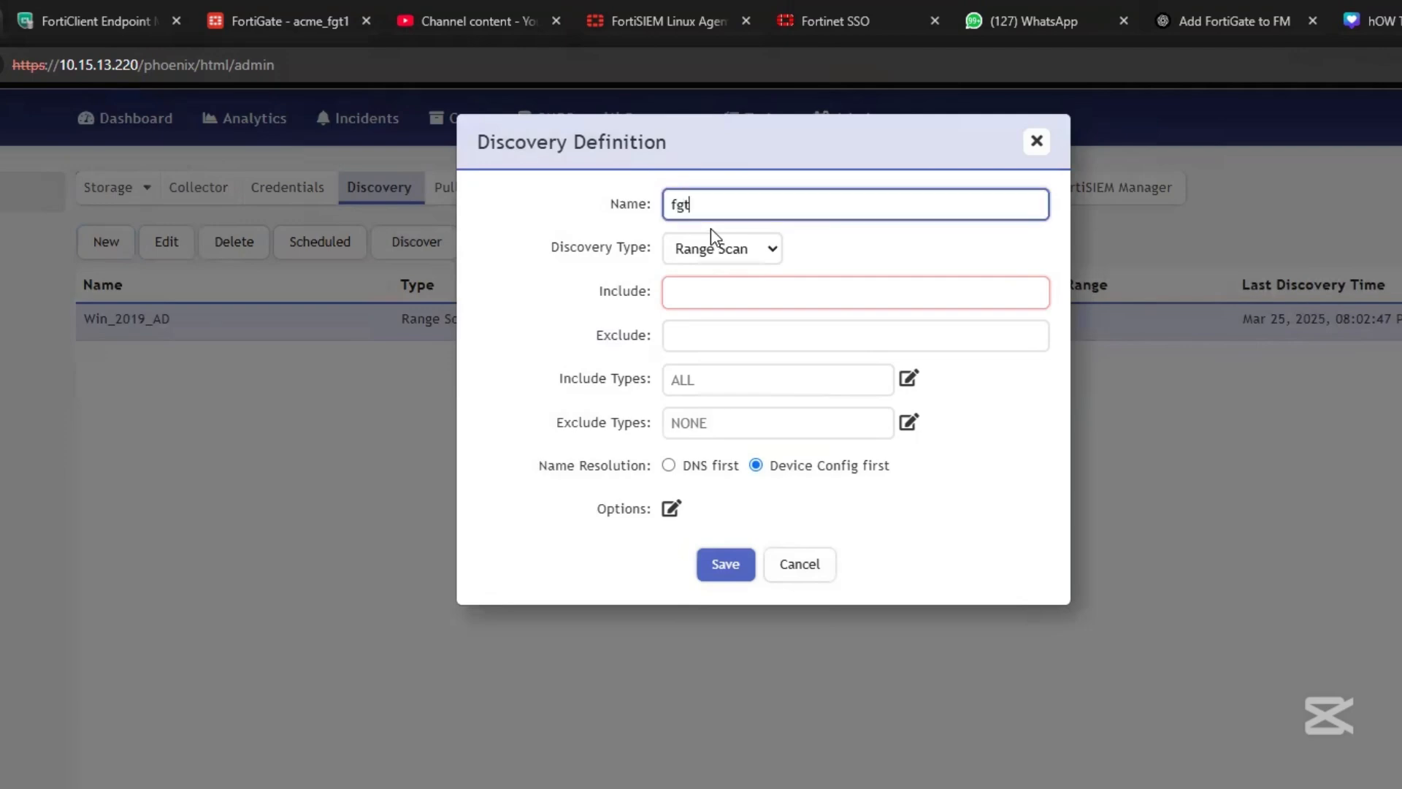
pyautogui.write('_discovery')
pyautogui.click(727, 250)
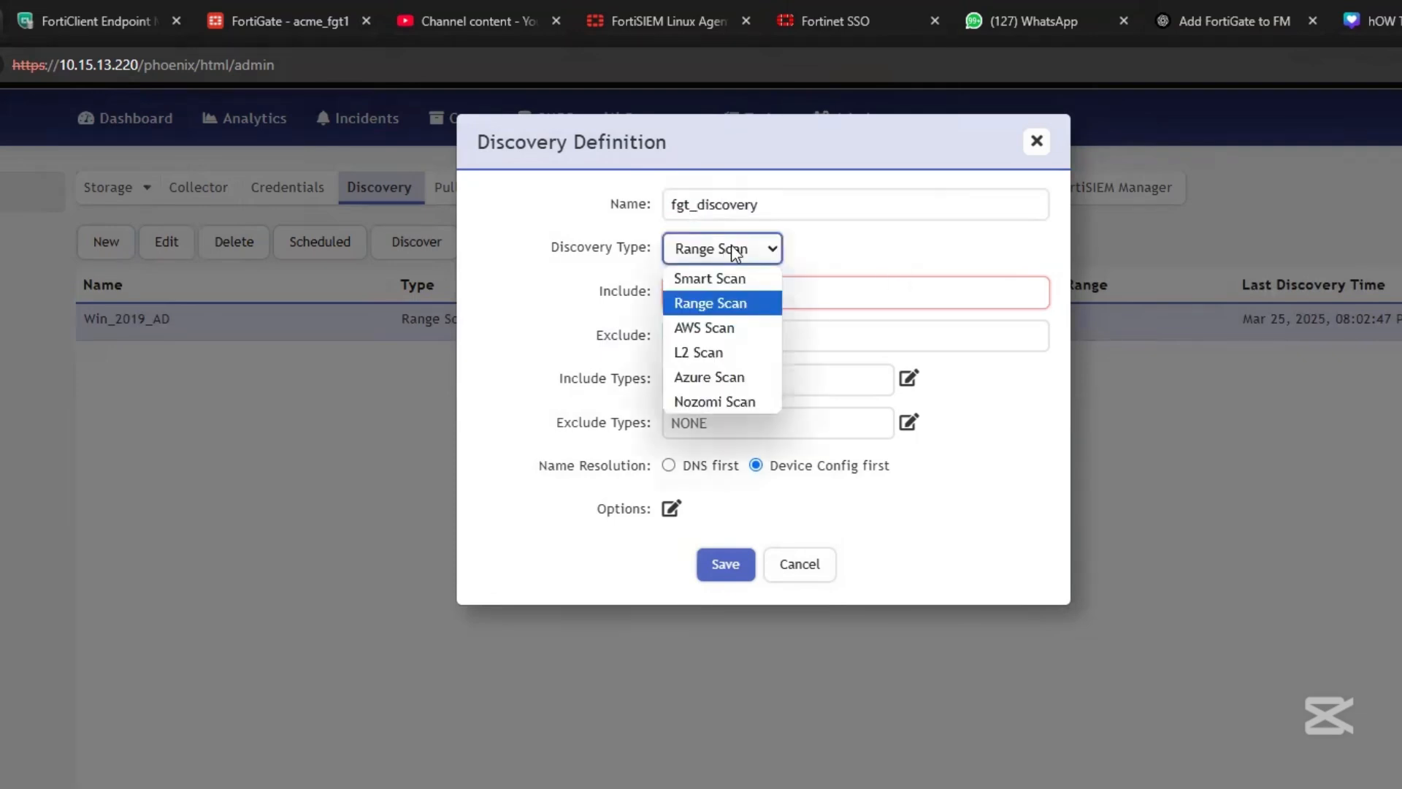
pyautogui.click(742, 304)
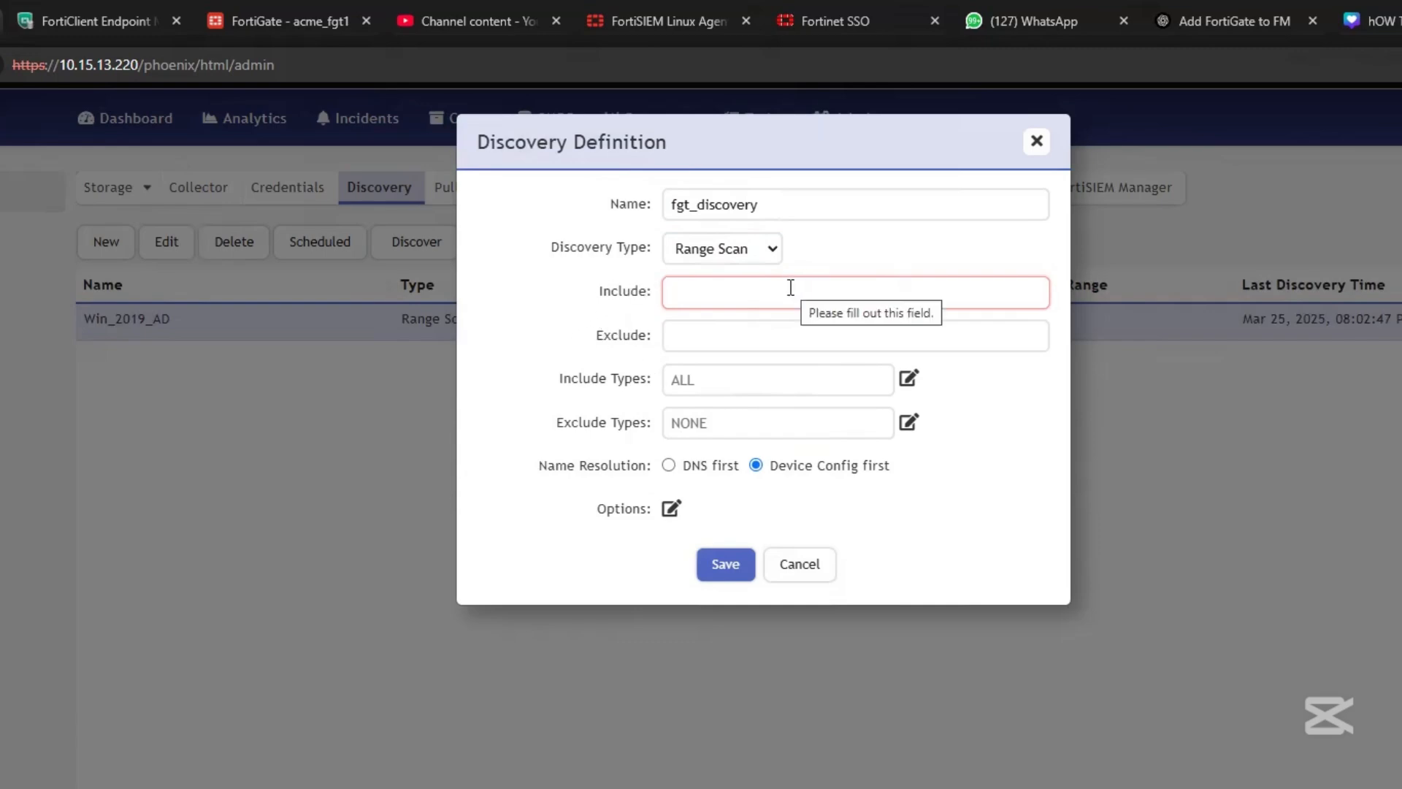
pyautogui.write('10.')
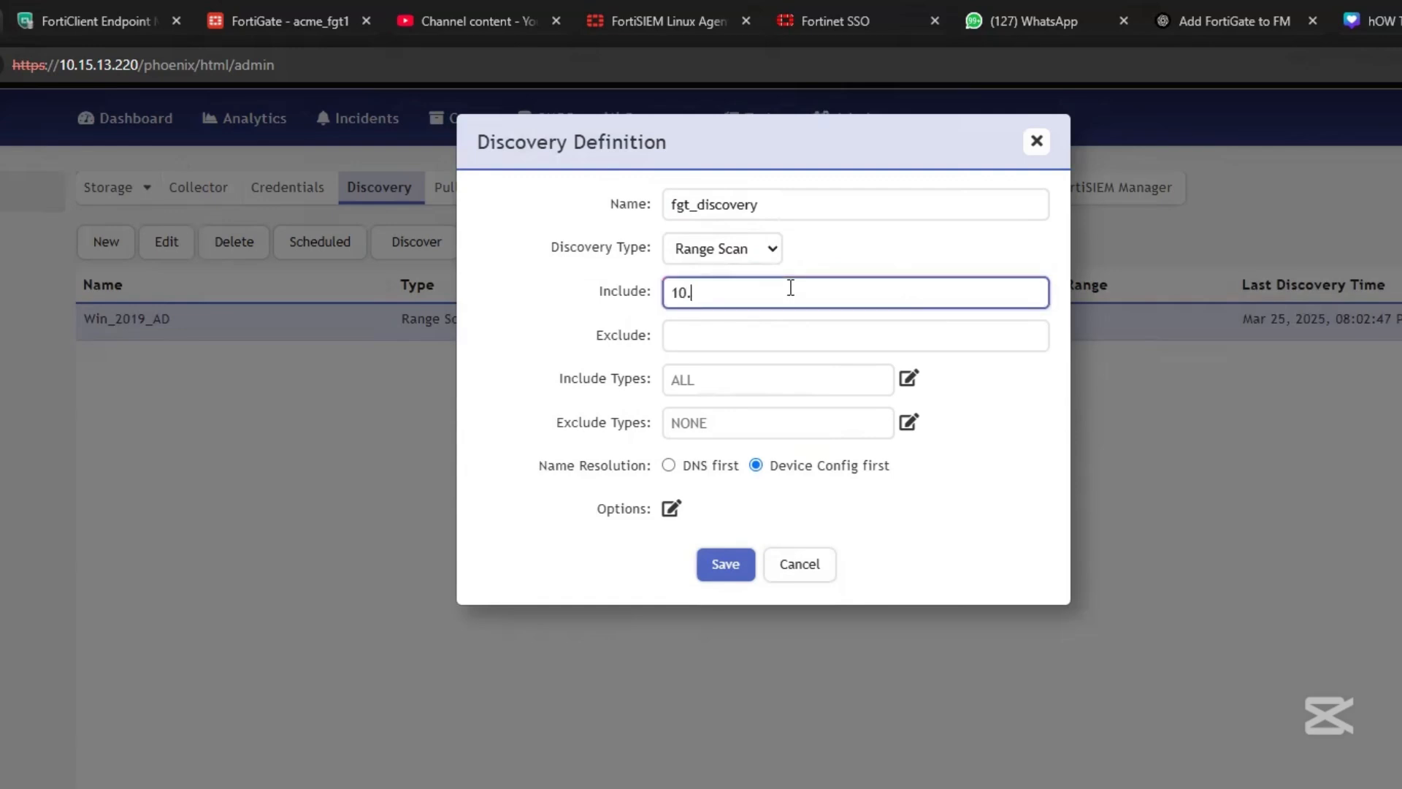
pyautogui.write('12')
pyautogui.press('BackSpace')
pyautogui.write('5.13.1')
pyautogui.click(726, 564)
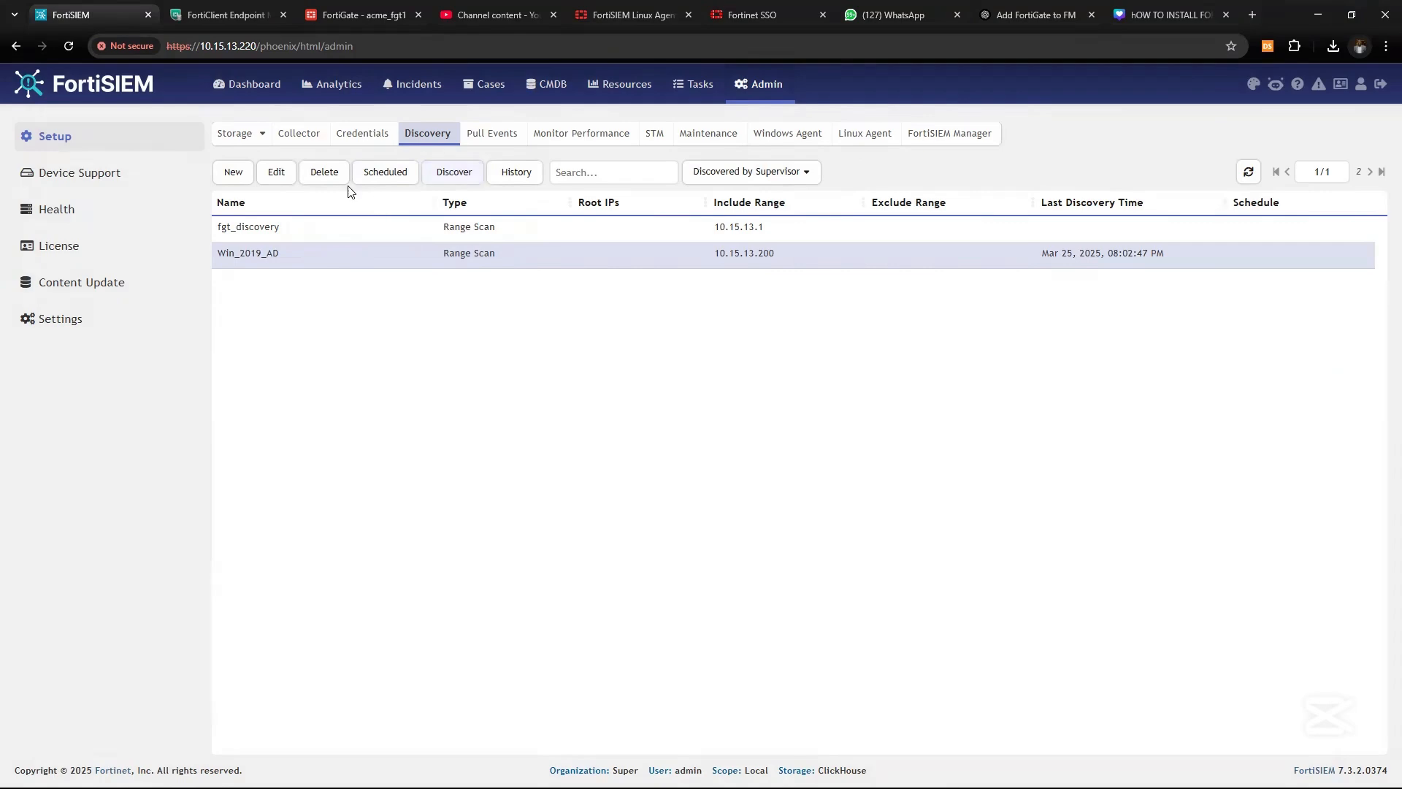
# Run Discover on fgt_discovery and close the results once the FortiGate and FortiAP are found
pyautogui.click(384, 231)
pyautogui.click(453, 175)
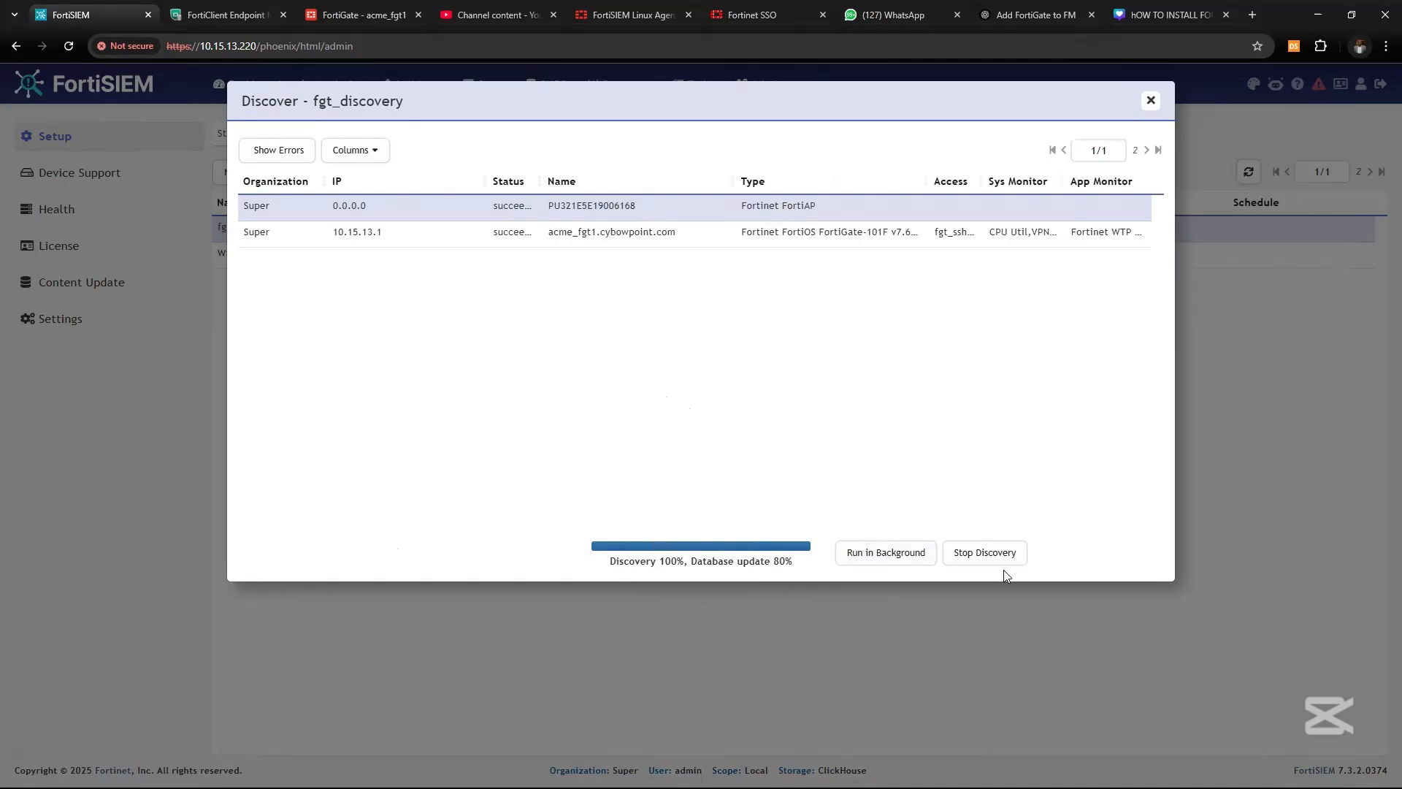
pyautogui.click(870, 555)
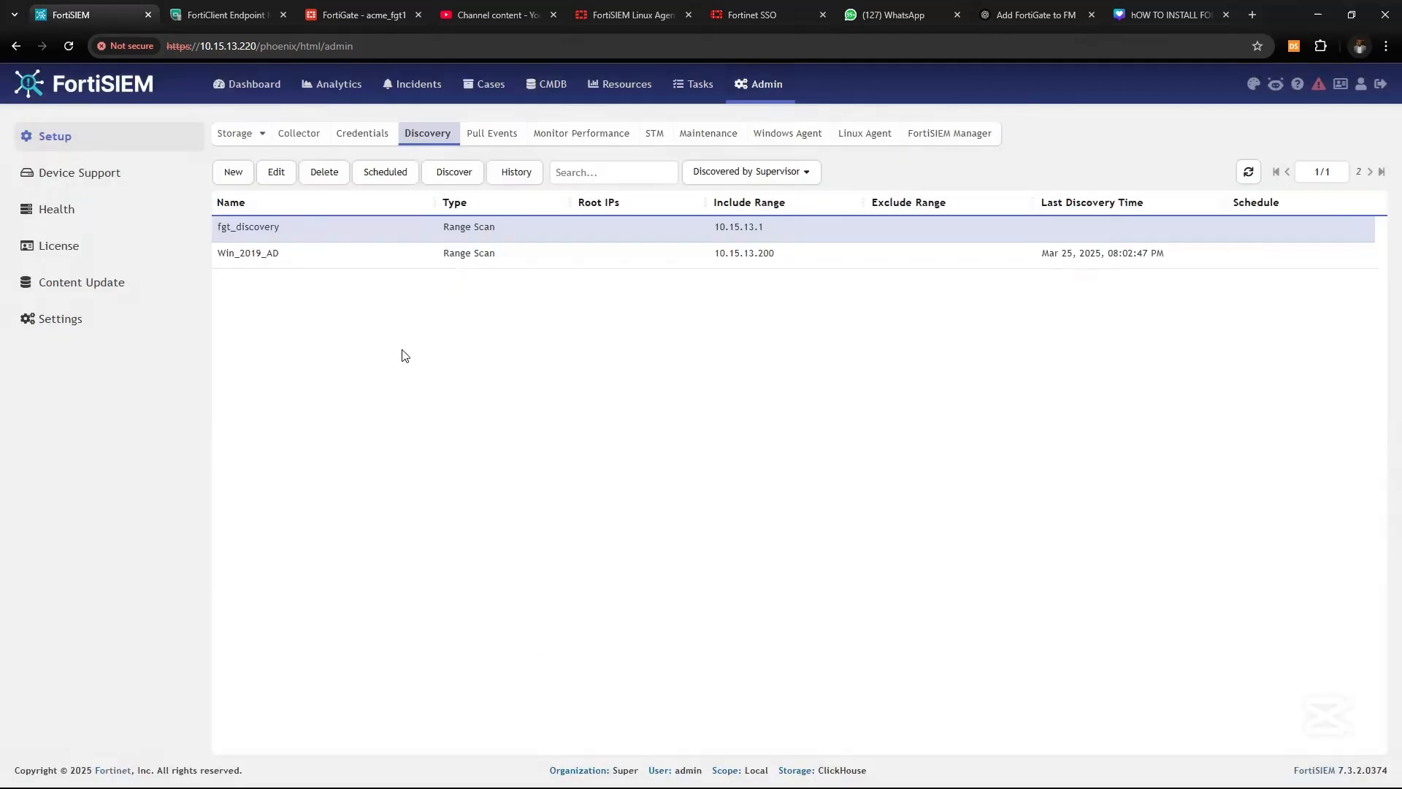
pyautogui.click(542, 86)
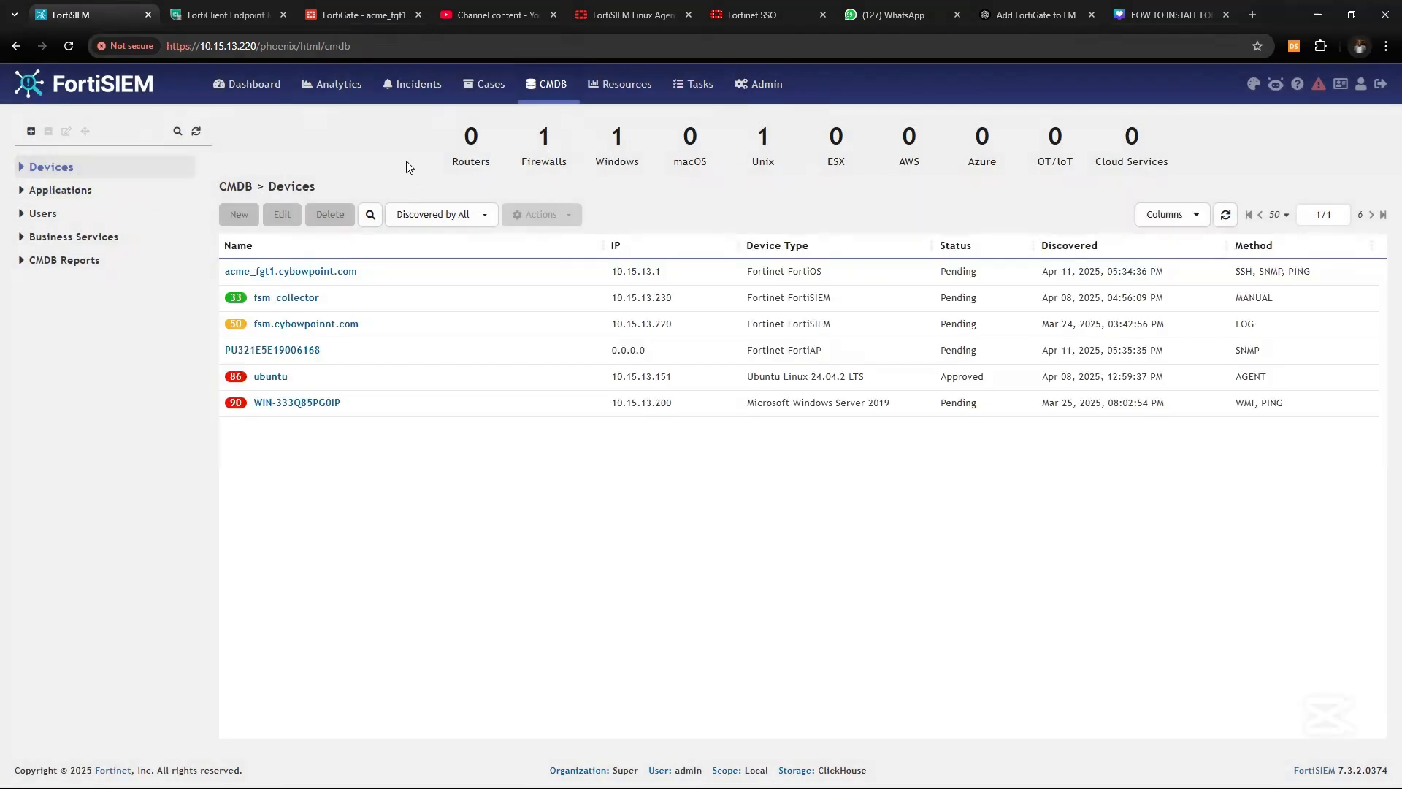
pyautogui.click(21, 168)
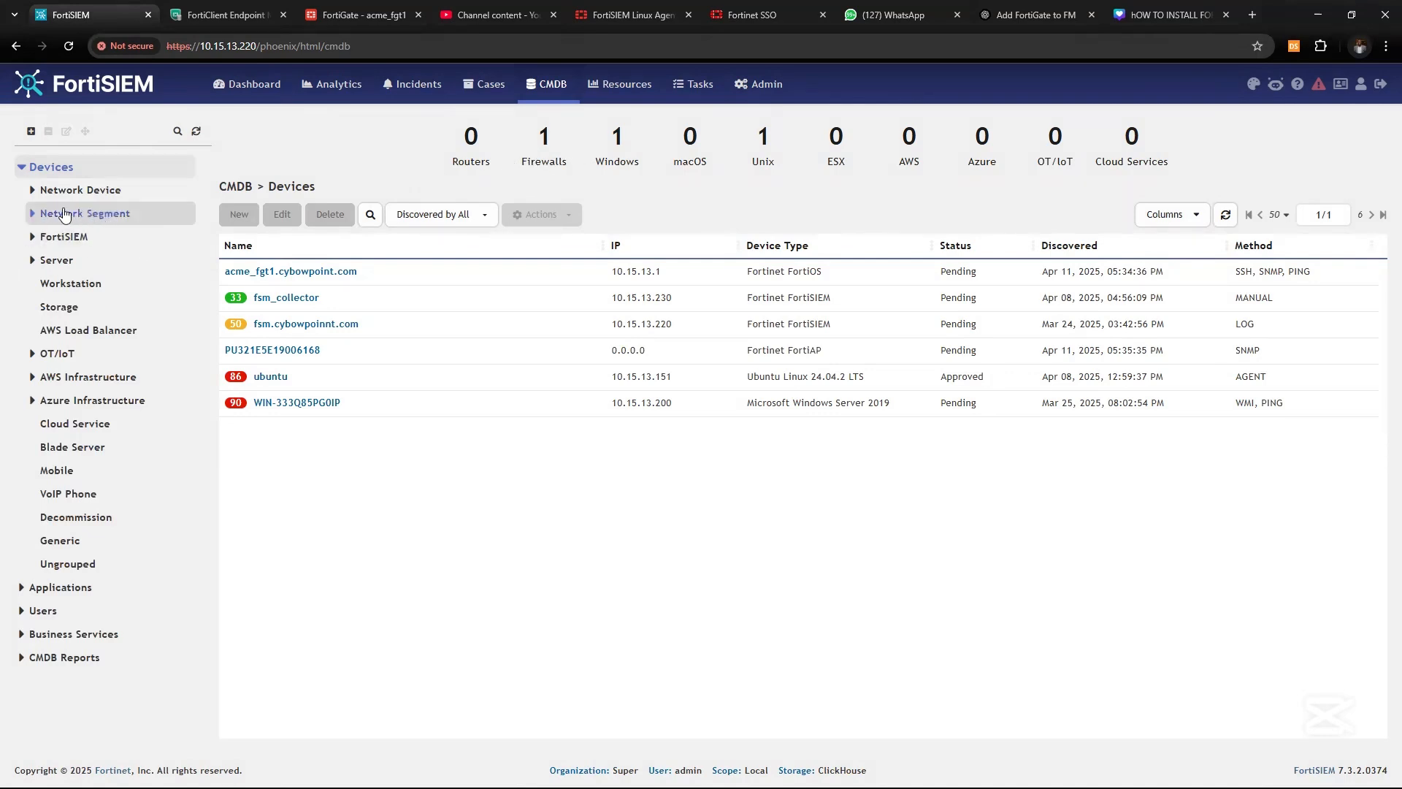
pyautogui.click(31, 195)
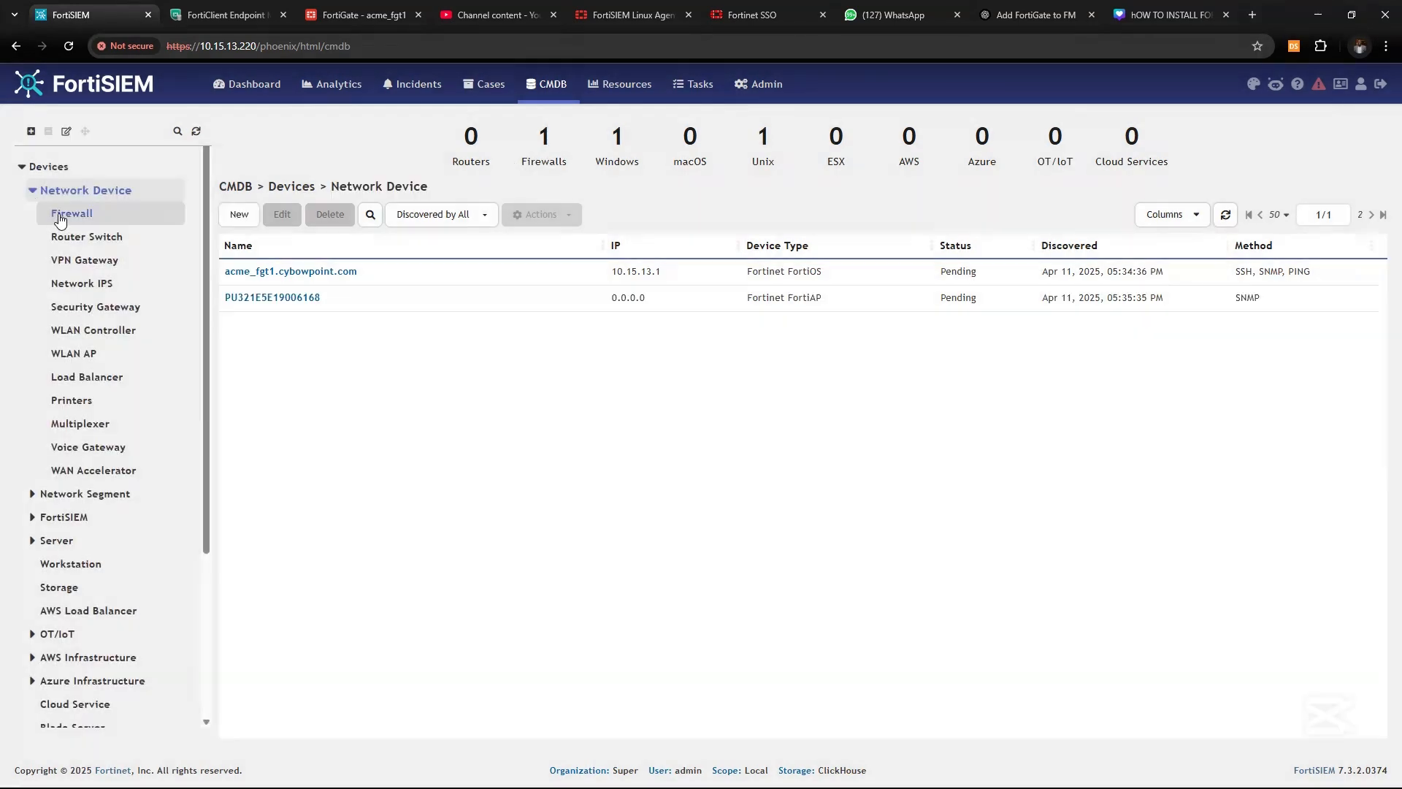
pyautogui.click(60, 216)
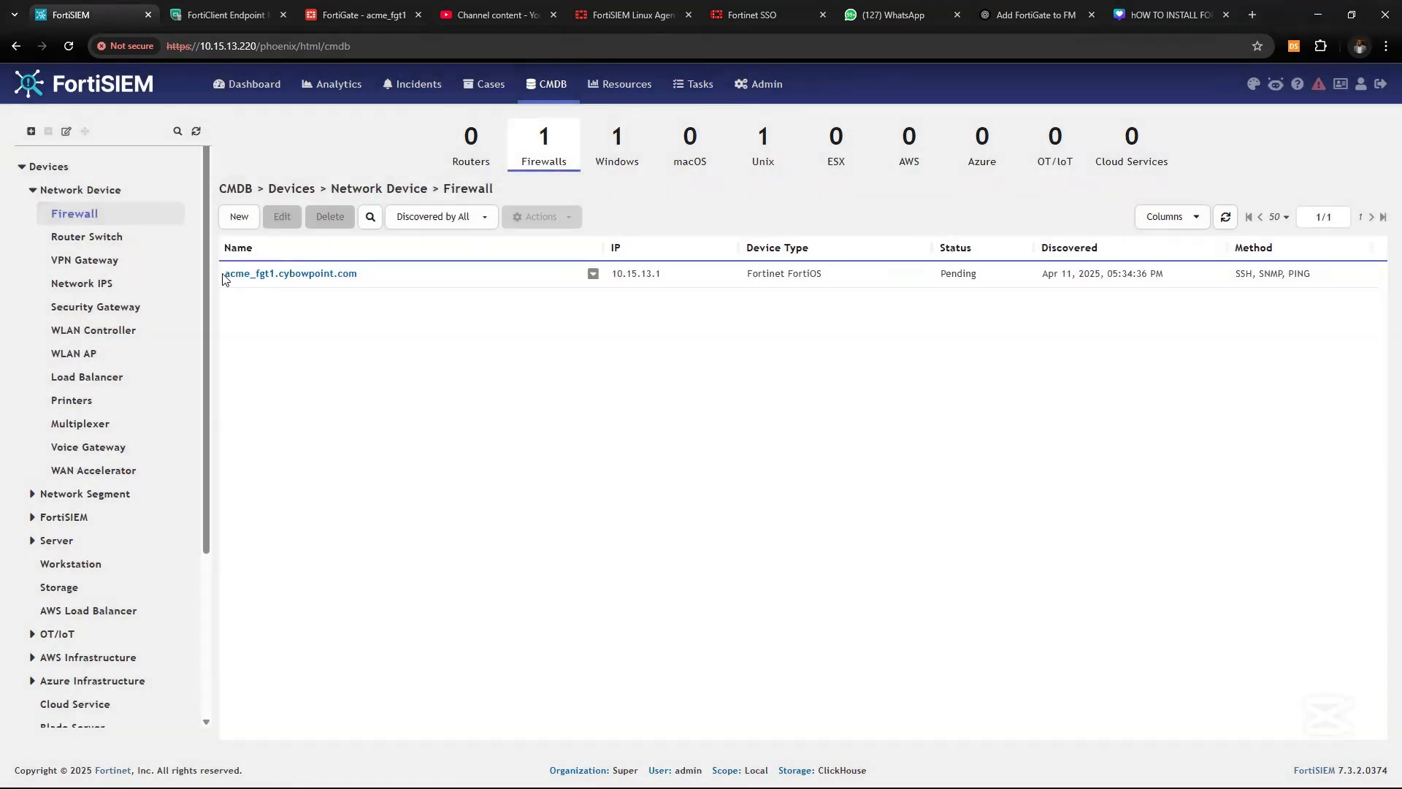
pyautogui.moveTo(225, 273); pyautogui.dragTo(360, 273)
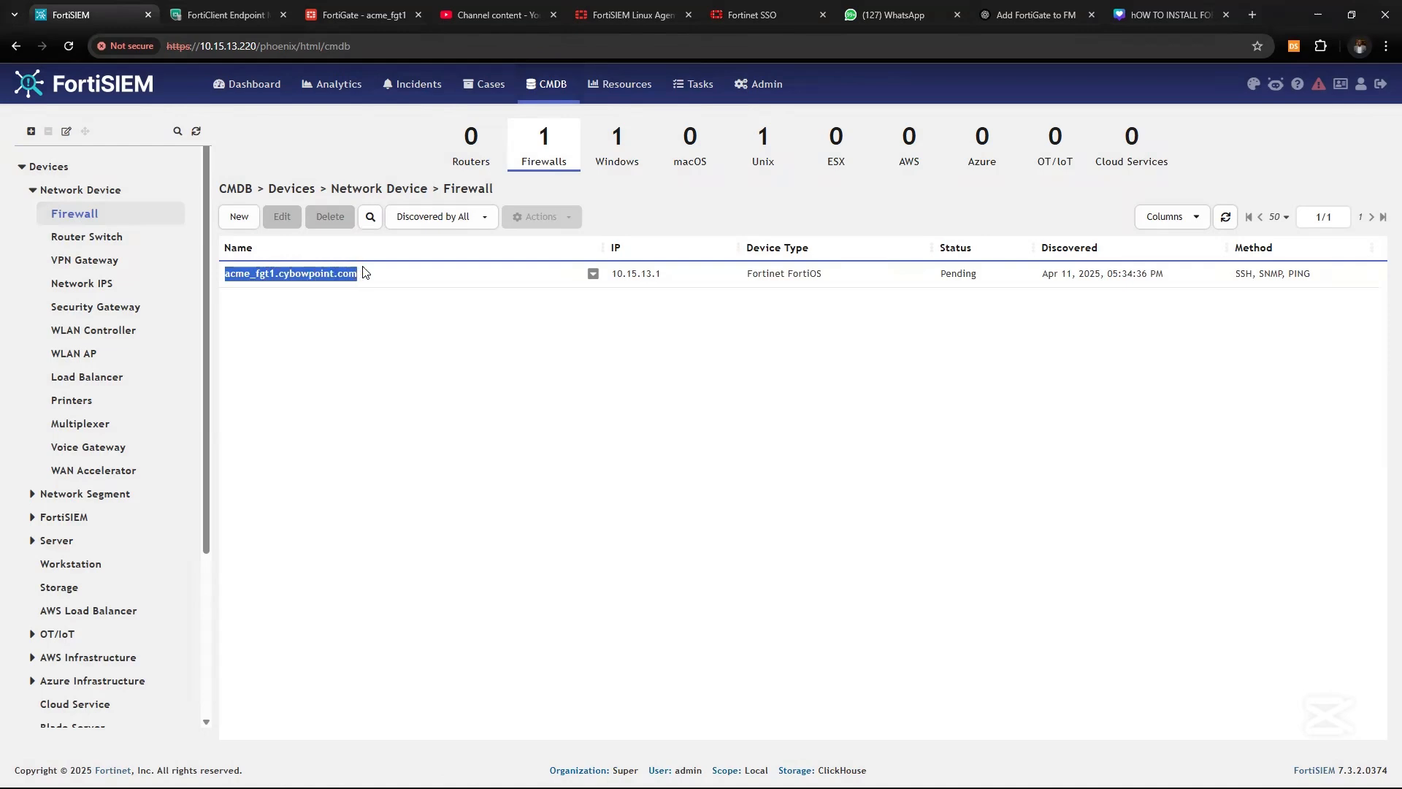
pyautogui.moveTo(612, 274); pyautogui.dragTo(633, 274)
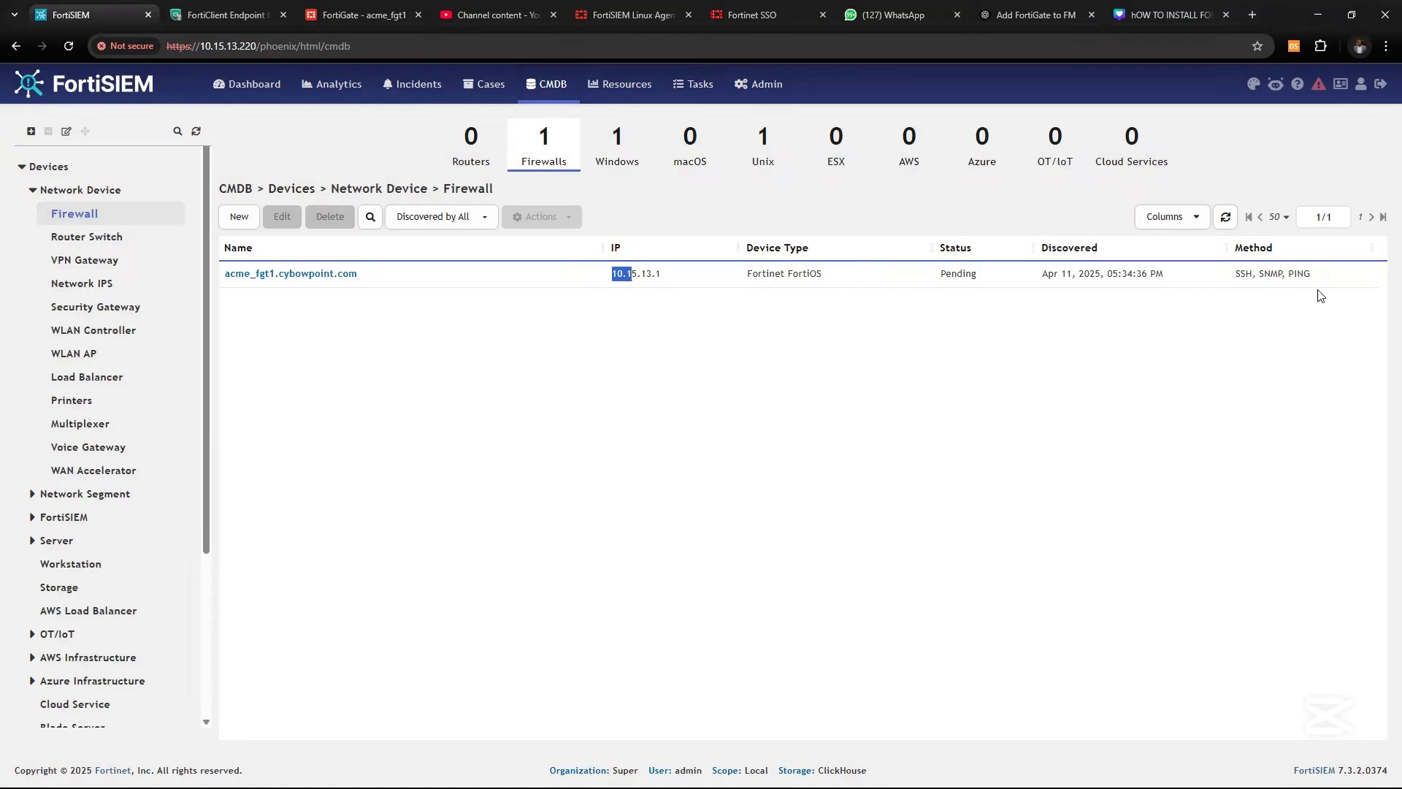
pyautogui.moveTo(1229, 282); pyautogui.dragTo(1244, 288)
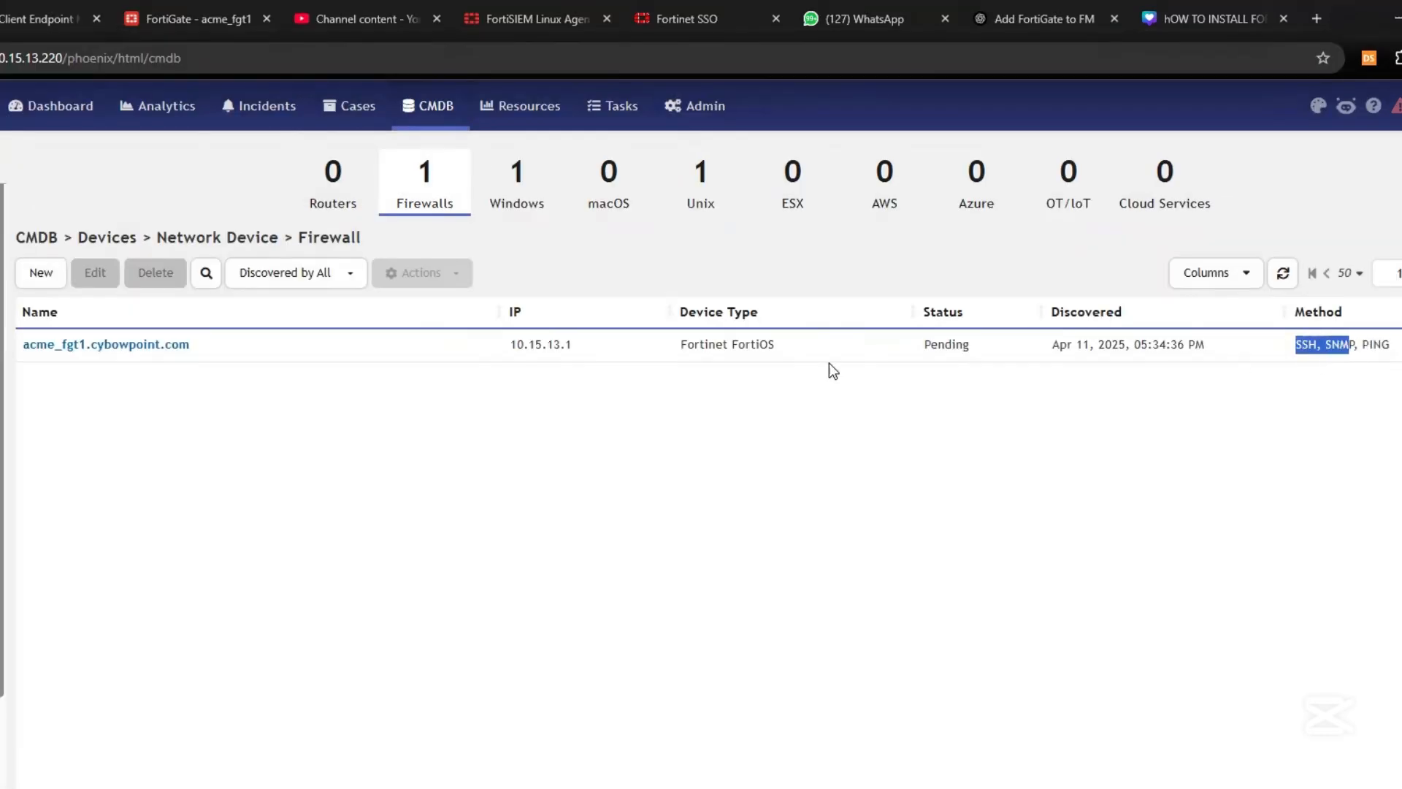
pyautogui.click(709, 345)
pyautogui.rightClick(708, 349)
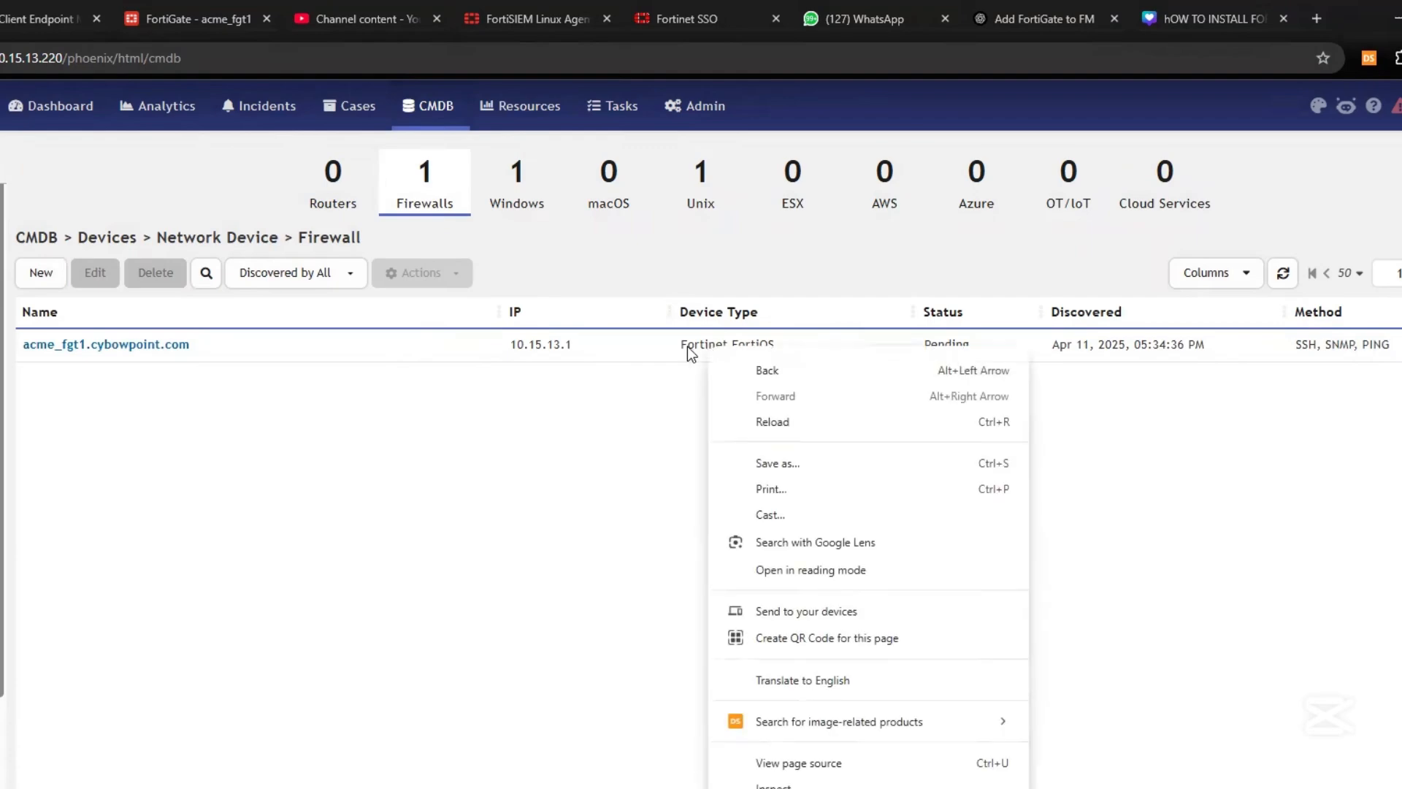
pyautogui.click(531, 351)
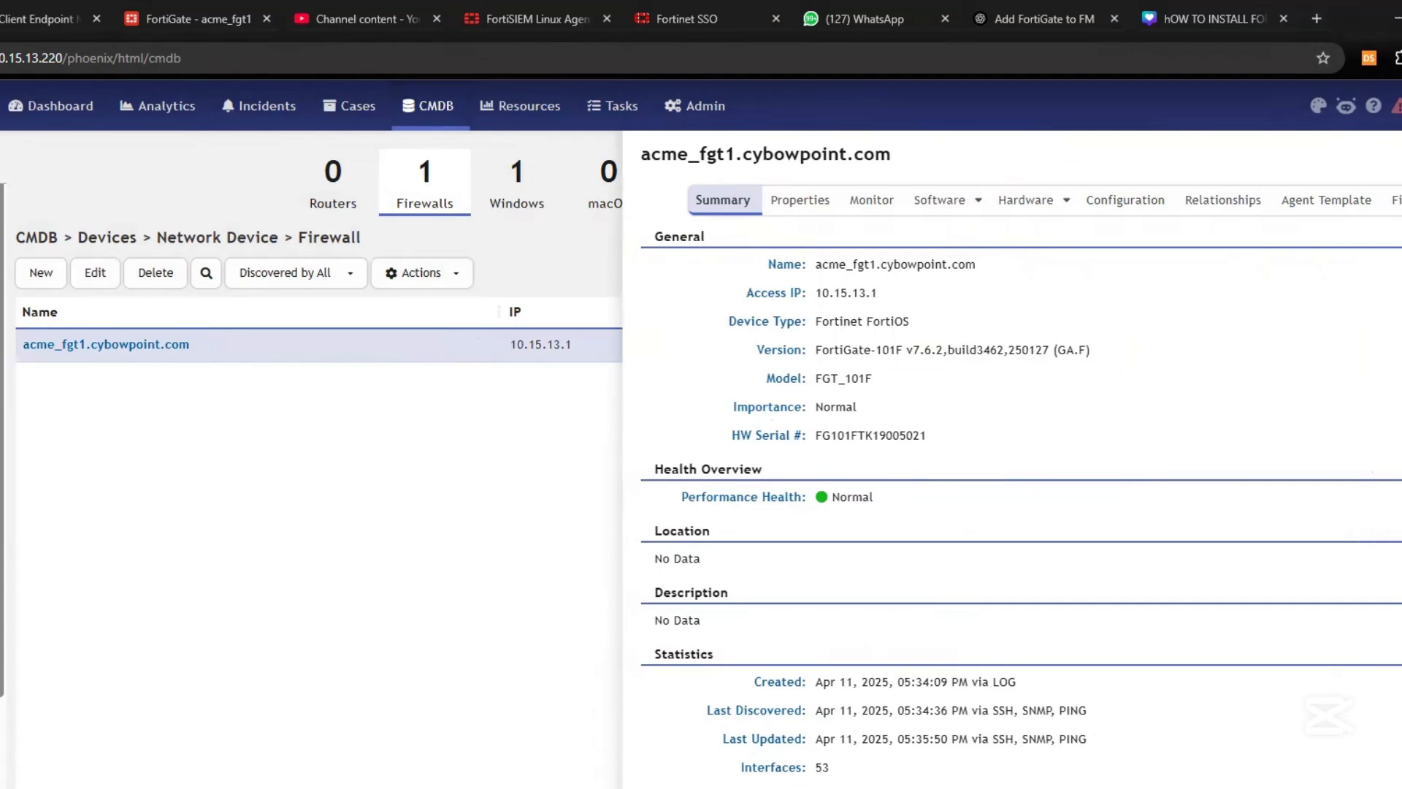
pyautogui.click(1397, 154)
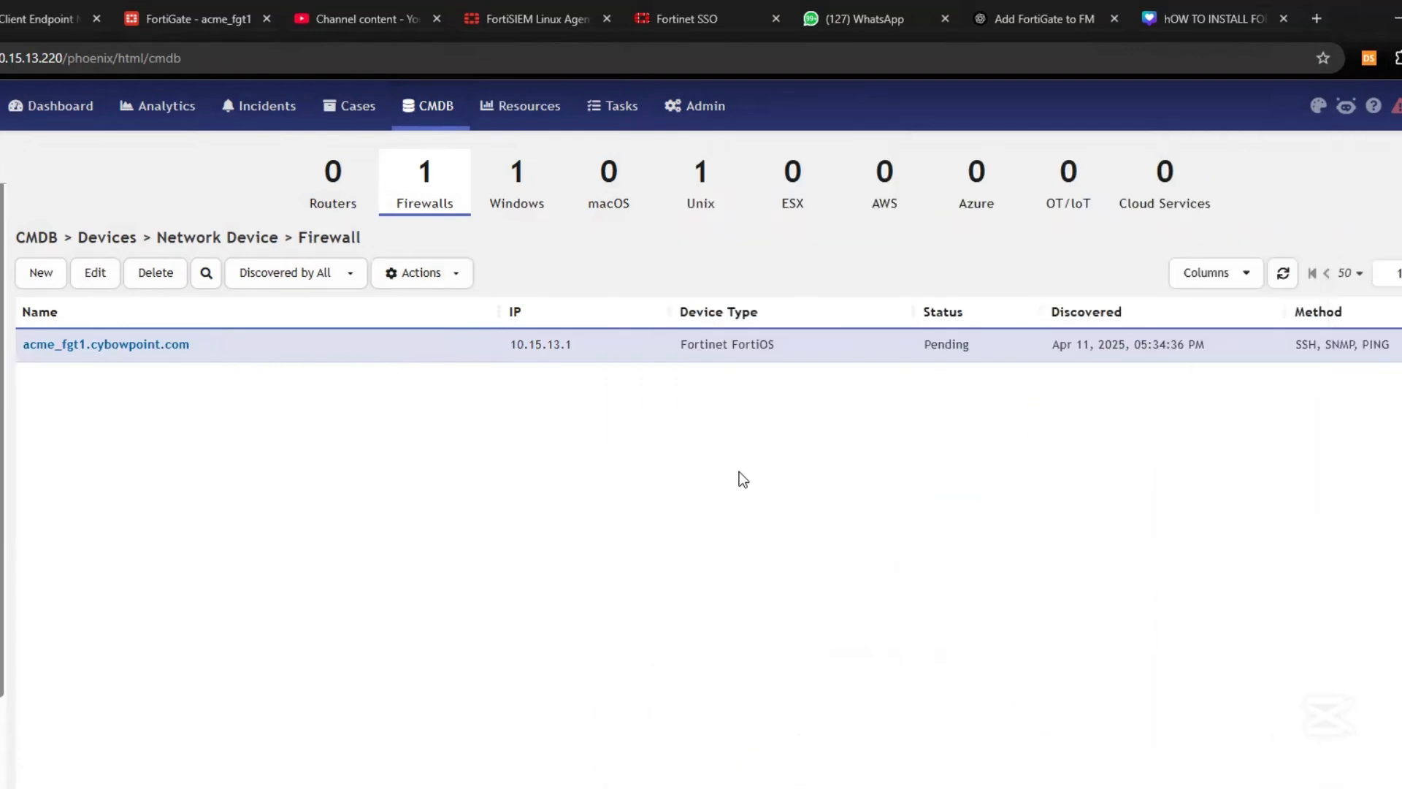
pyautogui.click(545, 352)
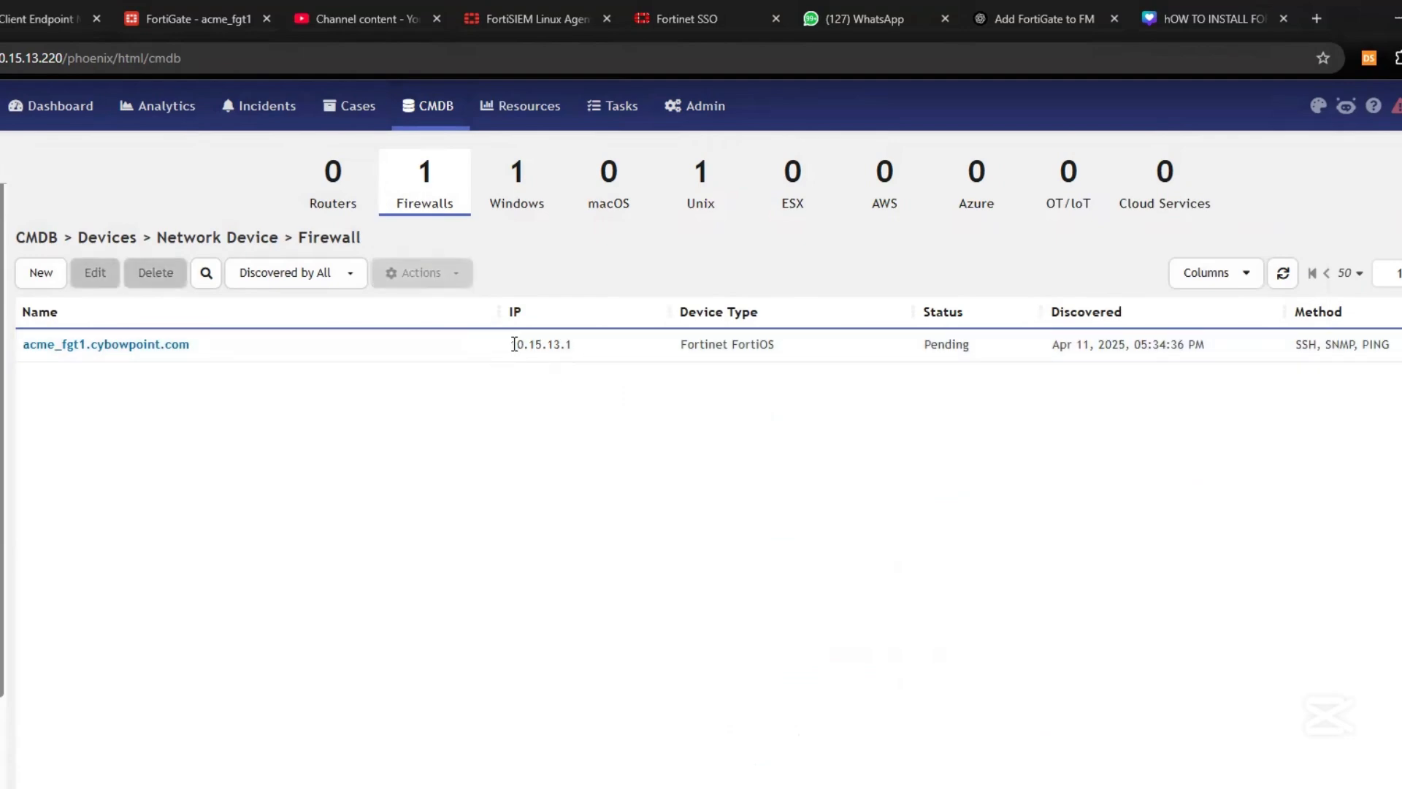
pyautogui.click(438, 344)
# Change the acme_fgt1.cybowpoint.com firewall's status to Approved
pyautogui.click(444, 277)
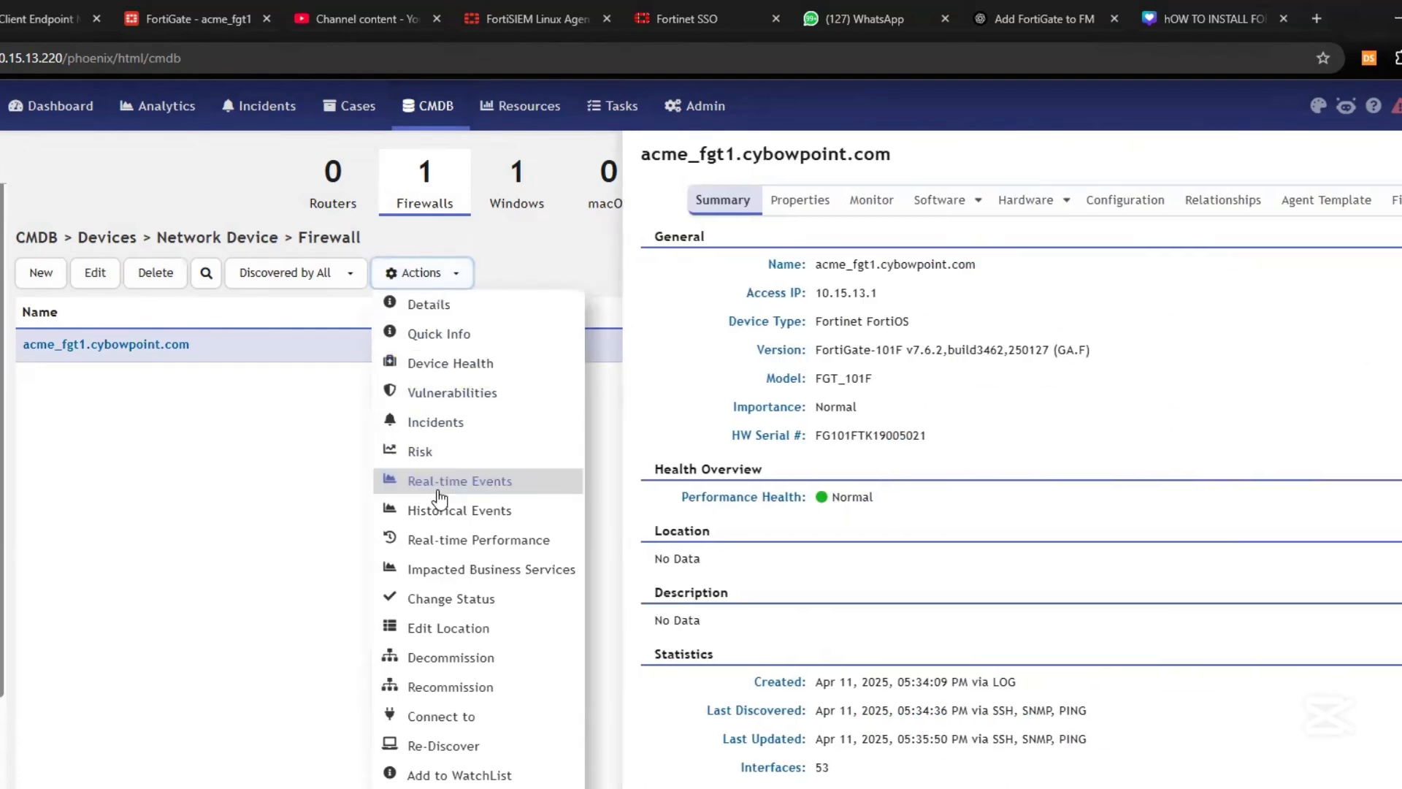
pyautogui.click(467, 598)
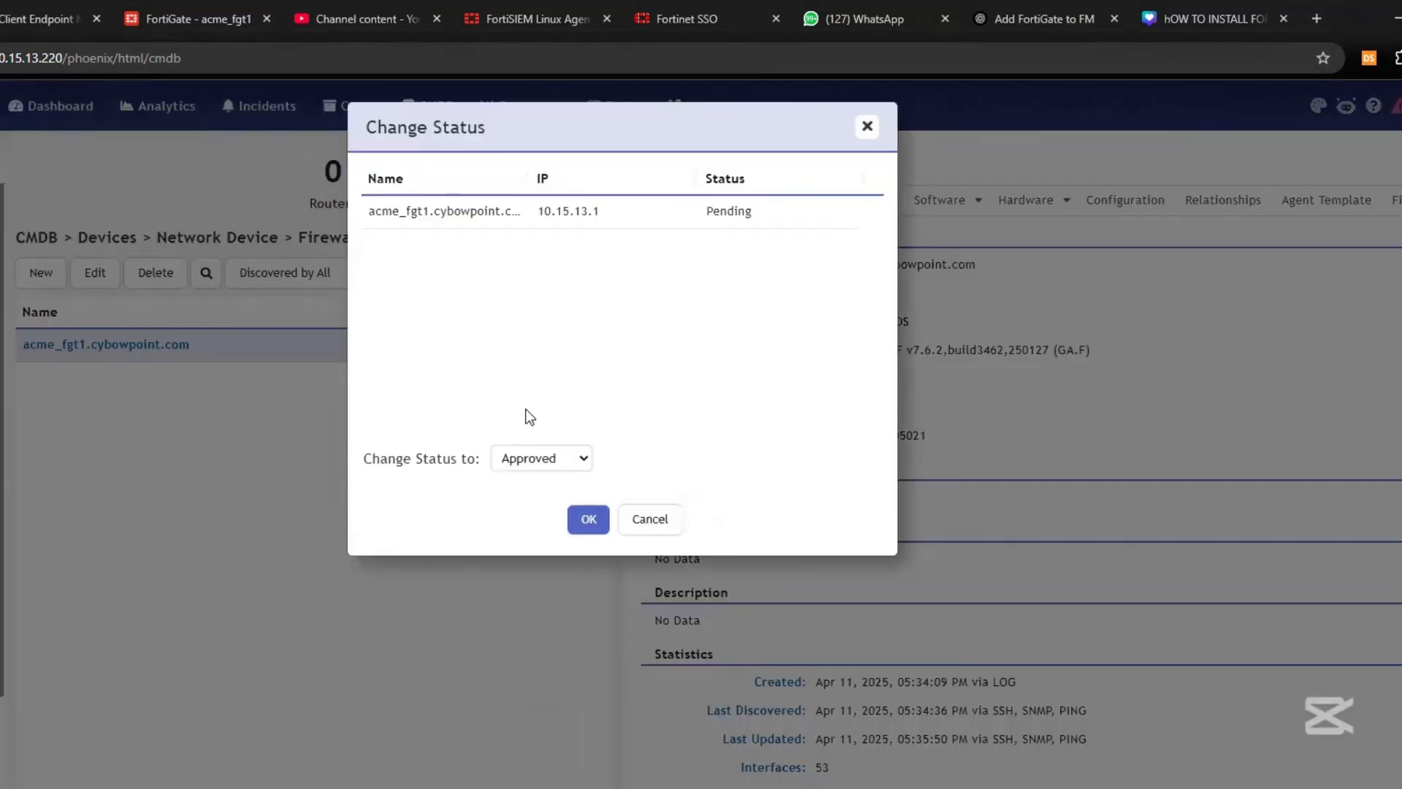
pyautogui.click(532, 458)
pyautogui.click(529, 484)
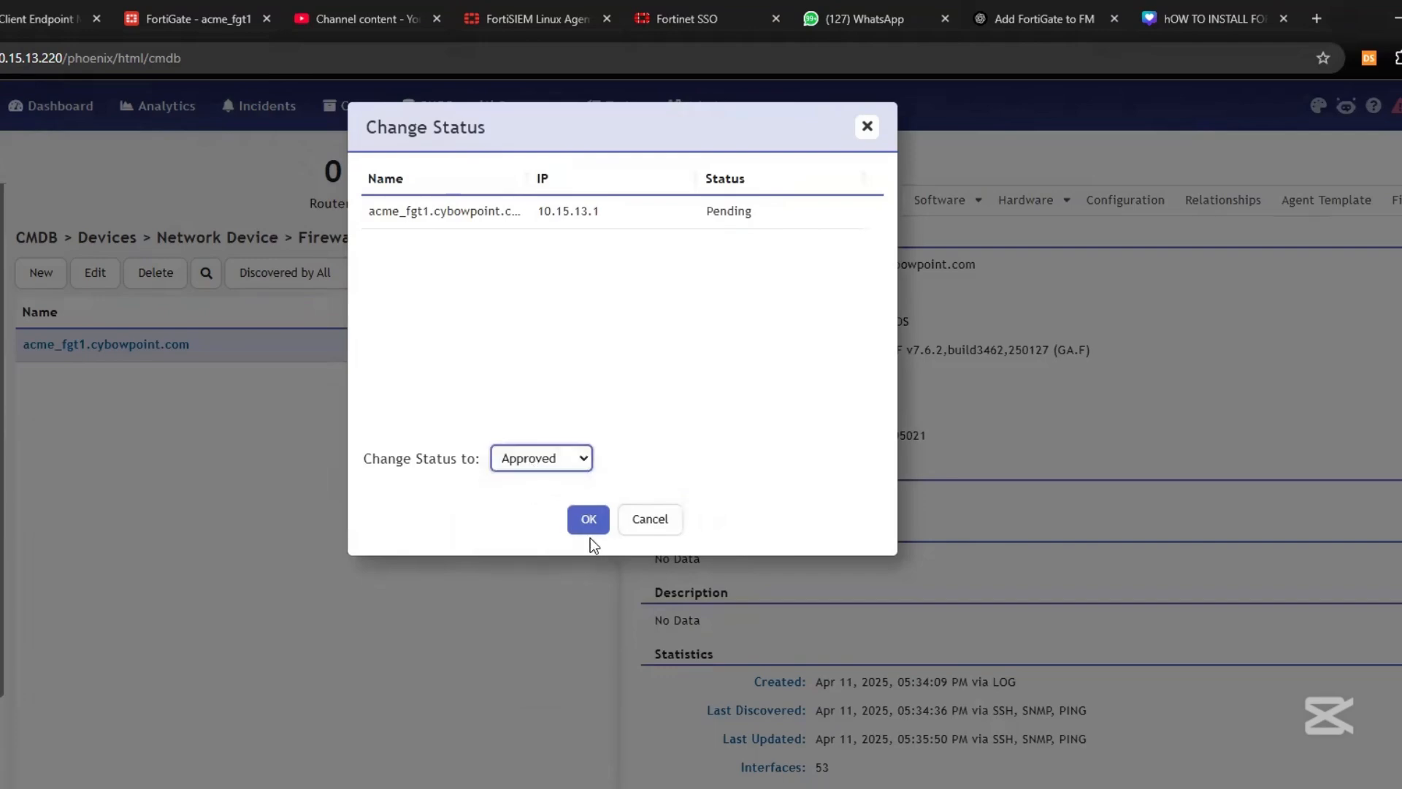
pyautogui.click(589, 522)
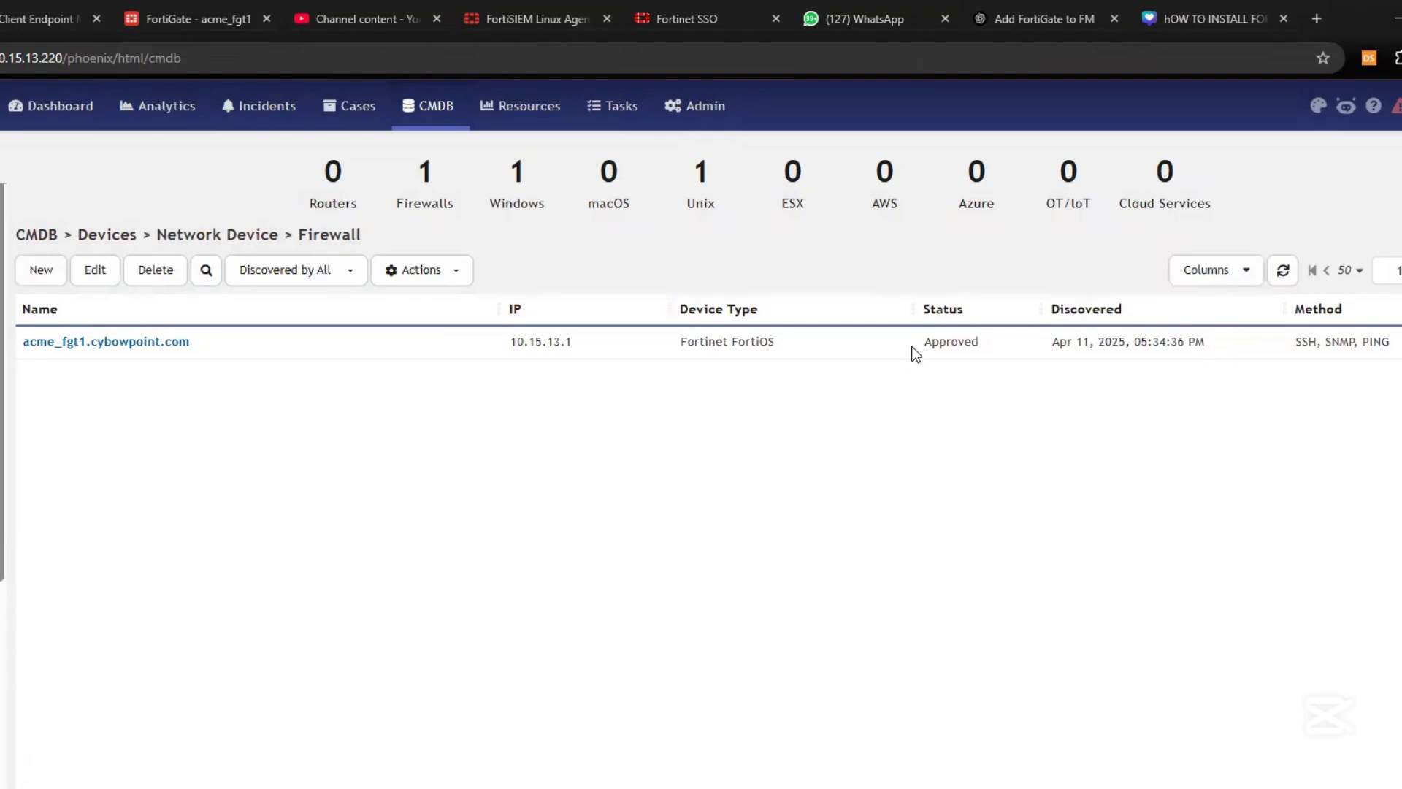
# Open the firewall's Summary details showing FortiGate-101F v7.6.2
pyautogui.moveTo(916, 348); pyautogui.dragTo(1070, 345)
pyautogui.click(256, 346)
pyautogui.click(486, 342)
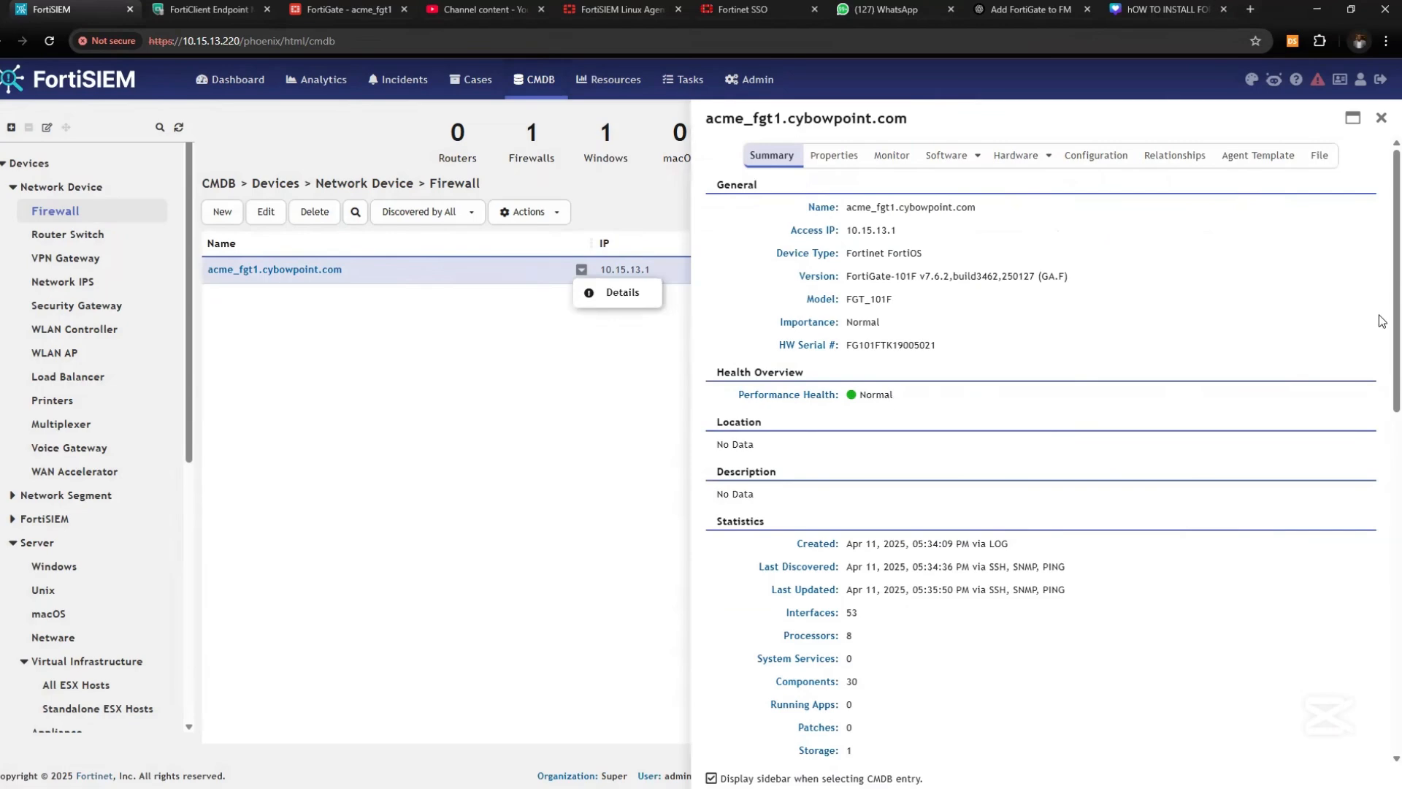
pyautogui.click(849, 306)
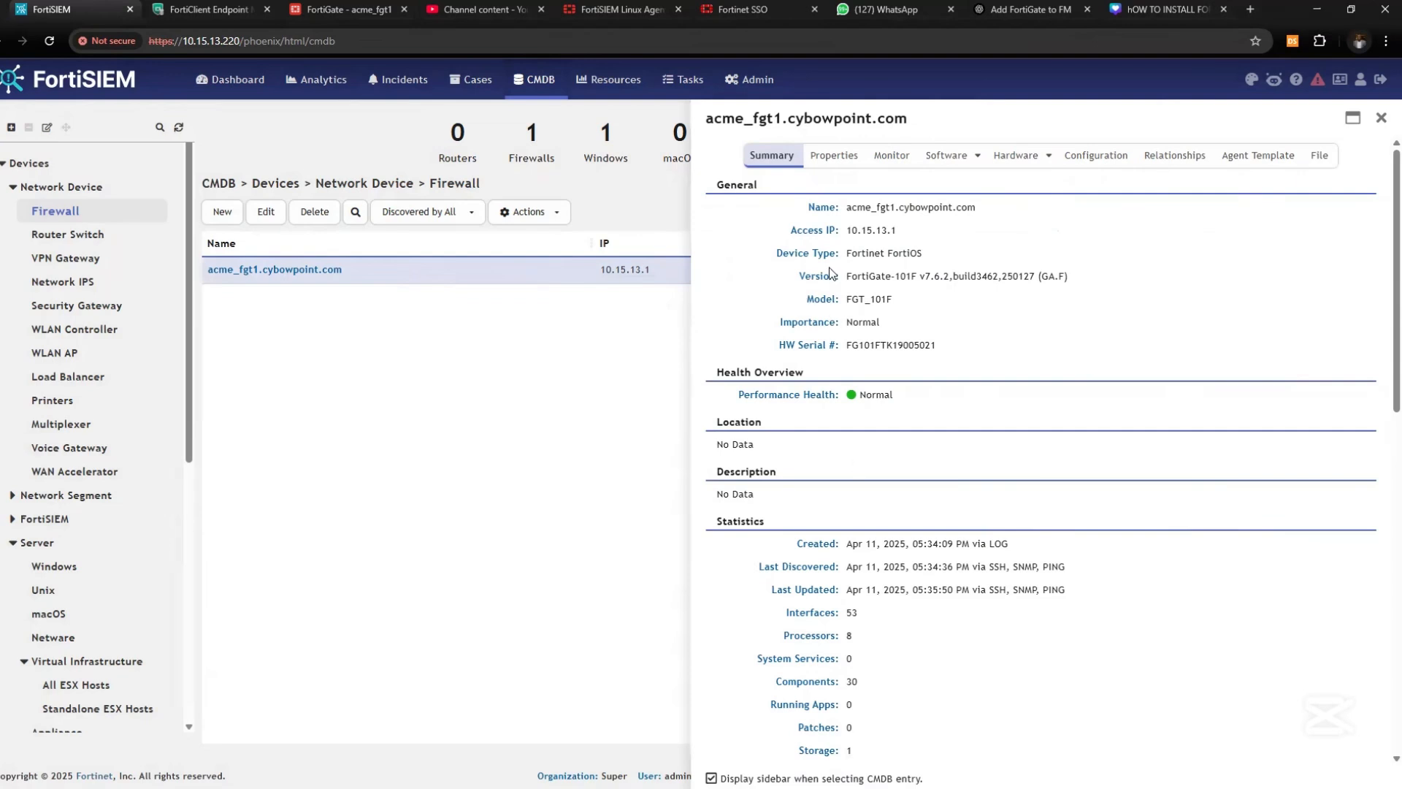
pyautogui.moveTo(846, 276); pyautogui.dragTo(1055, 277)
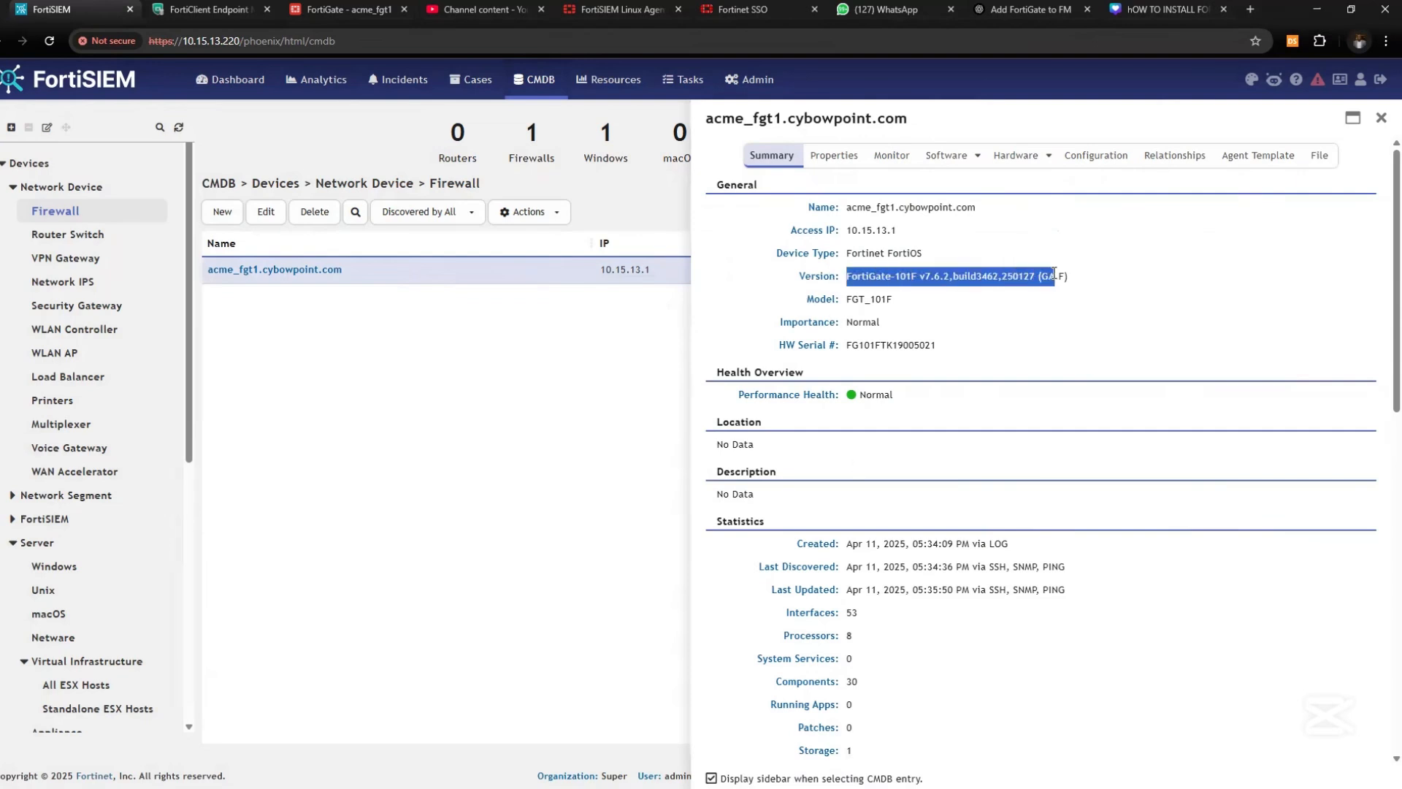
pyautogui.scroll(-3, 838, 475)
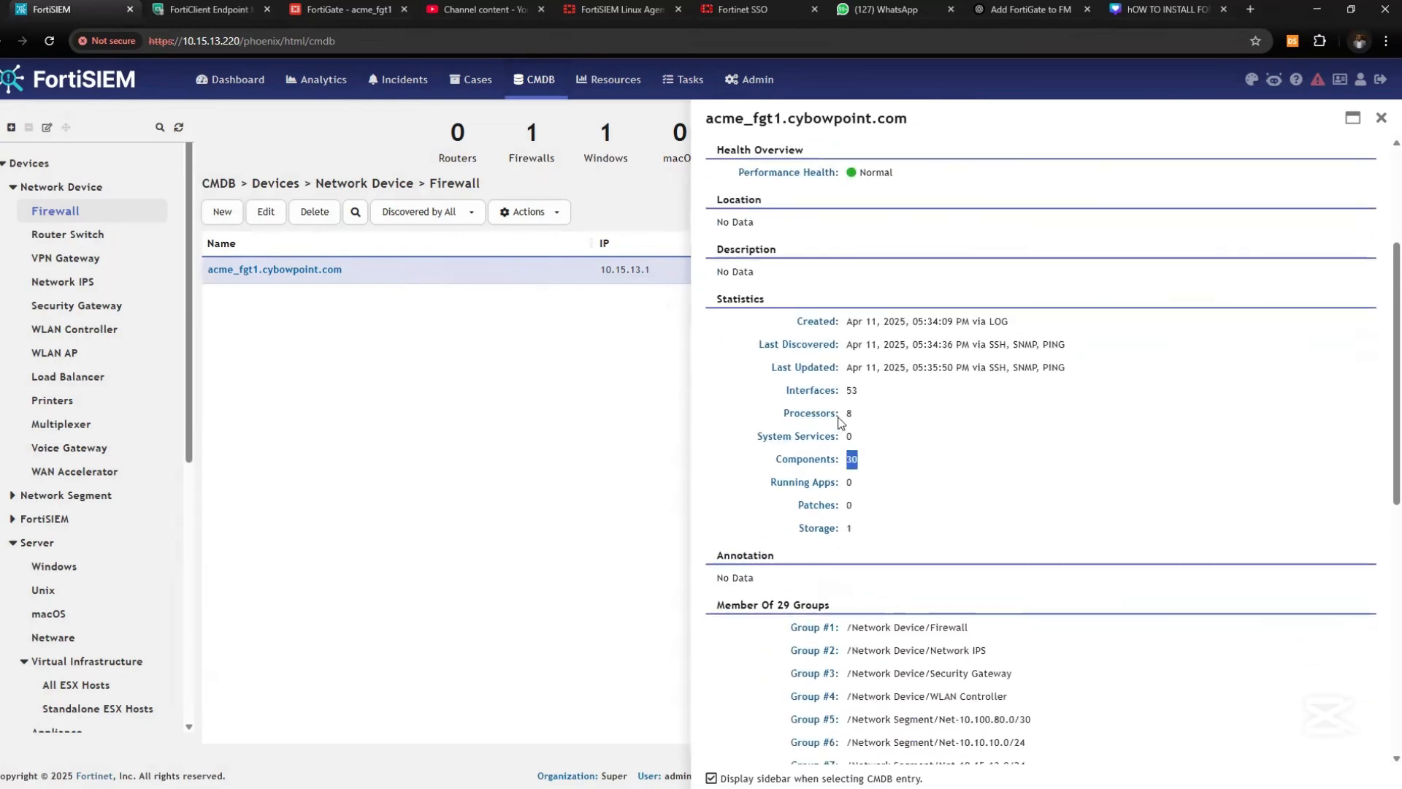
# Review the Summary statistics, Properties and Monitor tabs, including the Snmp Trap metric
pyautogui.moveTo(840, 413); pyautogui.dragTo(866, 393)
pyautogui.scroll(-2, 866, 449)
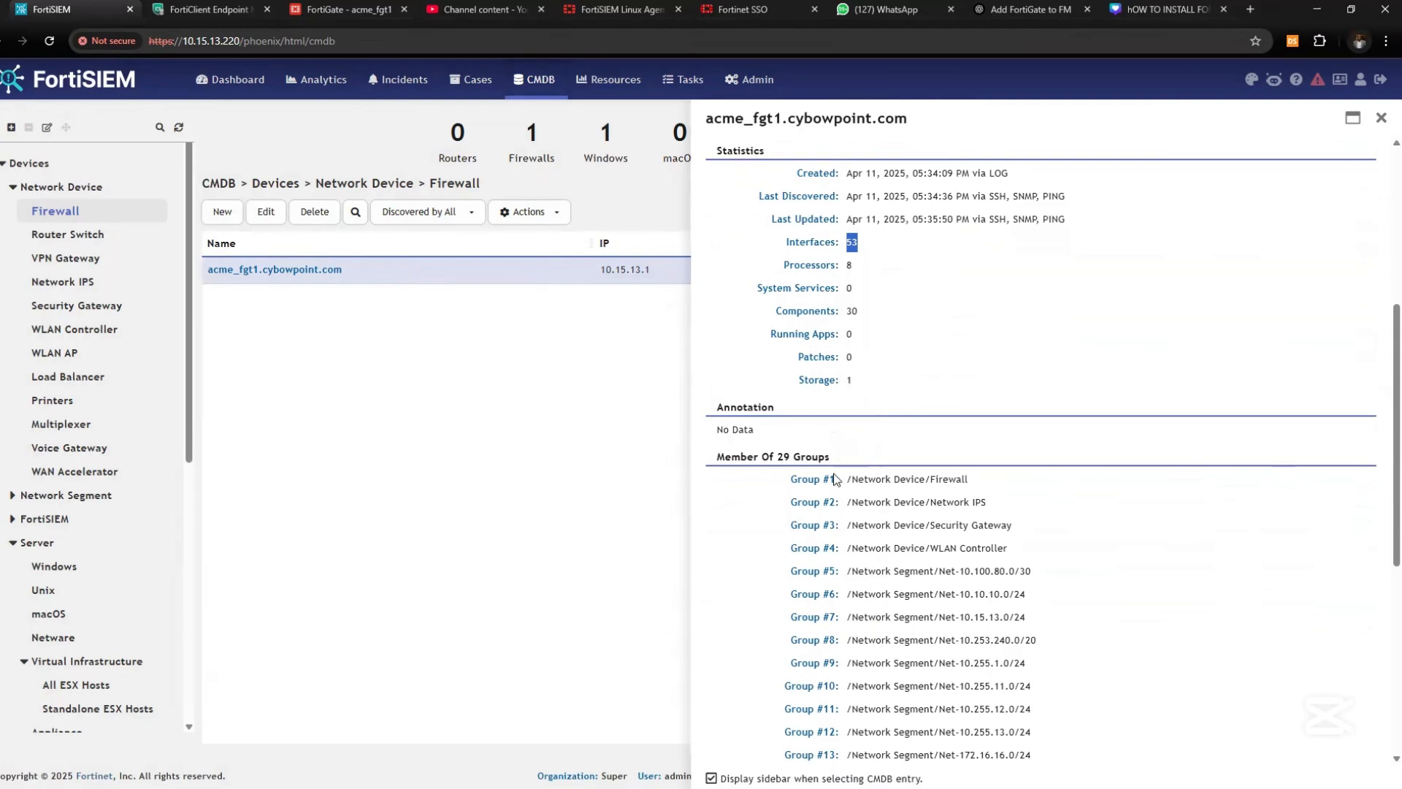
pyautogui.scroll(-2, 832, 612)
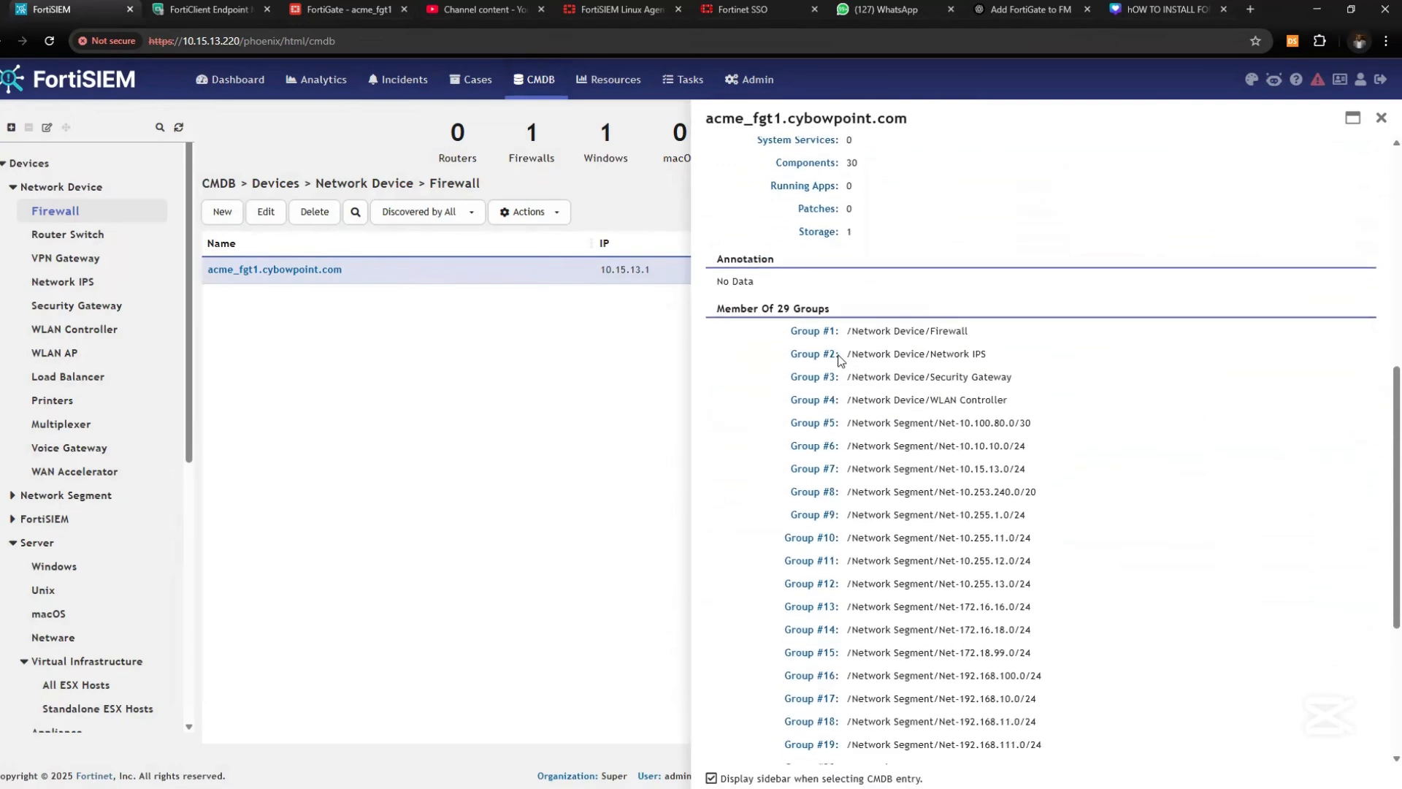
pyautogui.scroll(-4, 842, 369)
pyautogui.scroll(10, 843, 374)
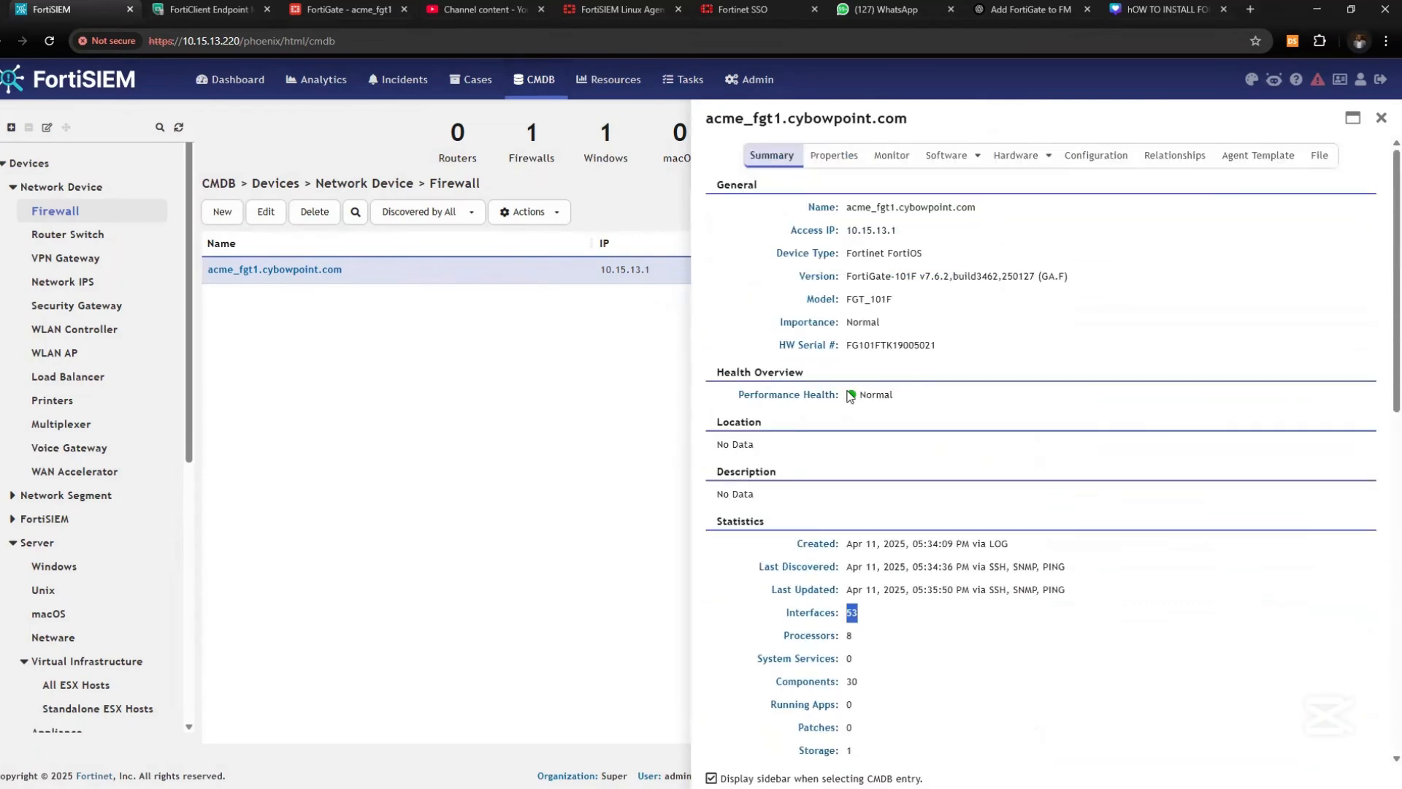
pyautogui.click(836, 152)
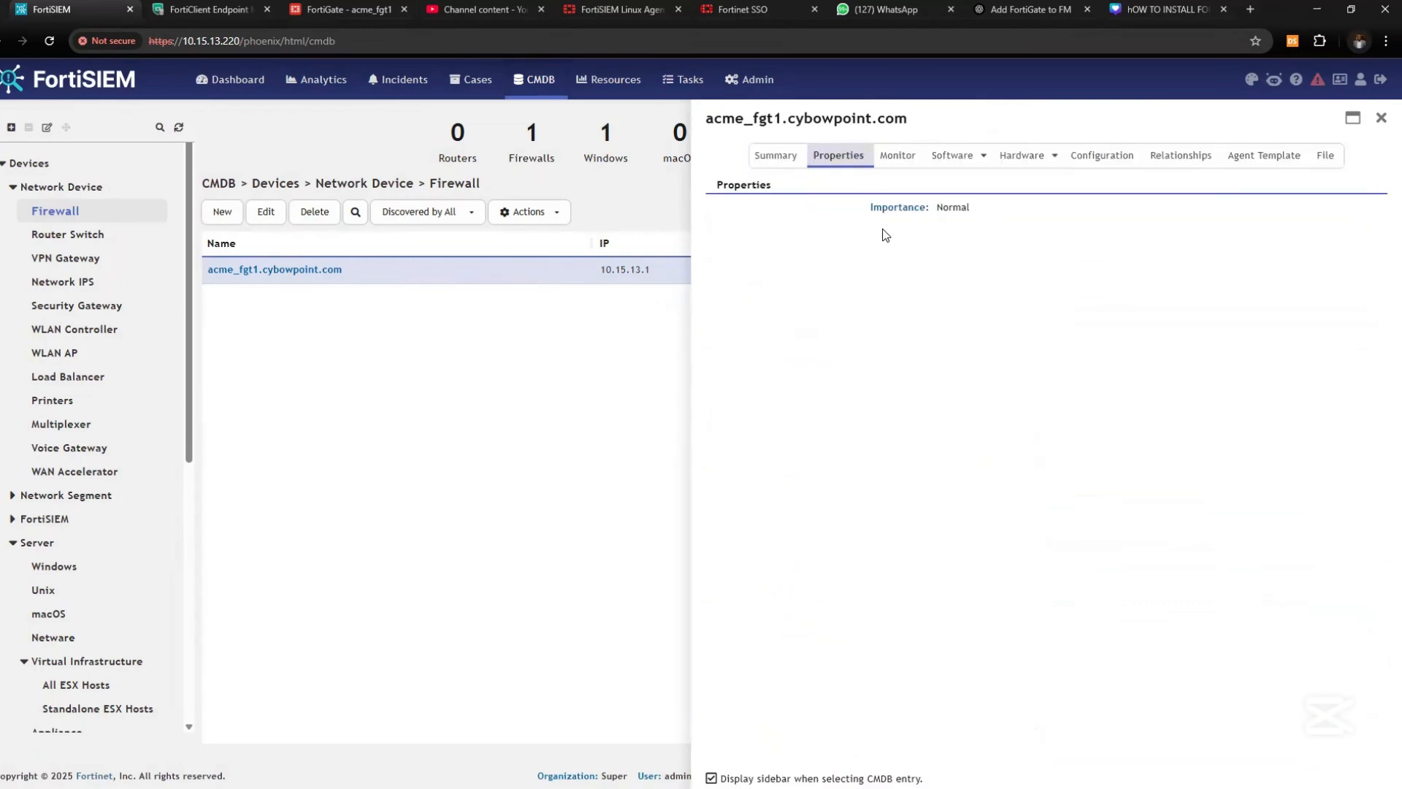
pyautogui.click(897, 156)
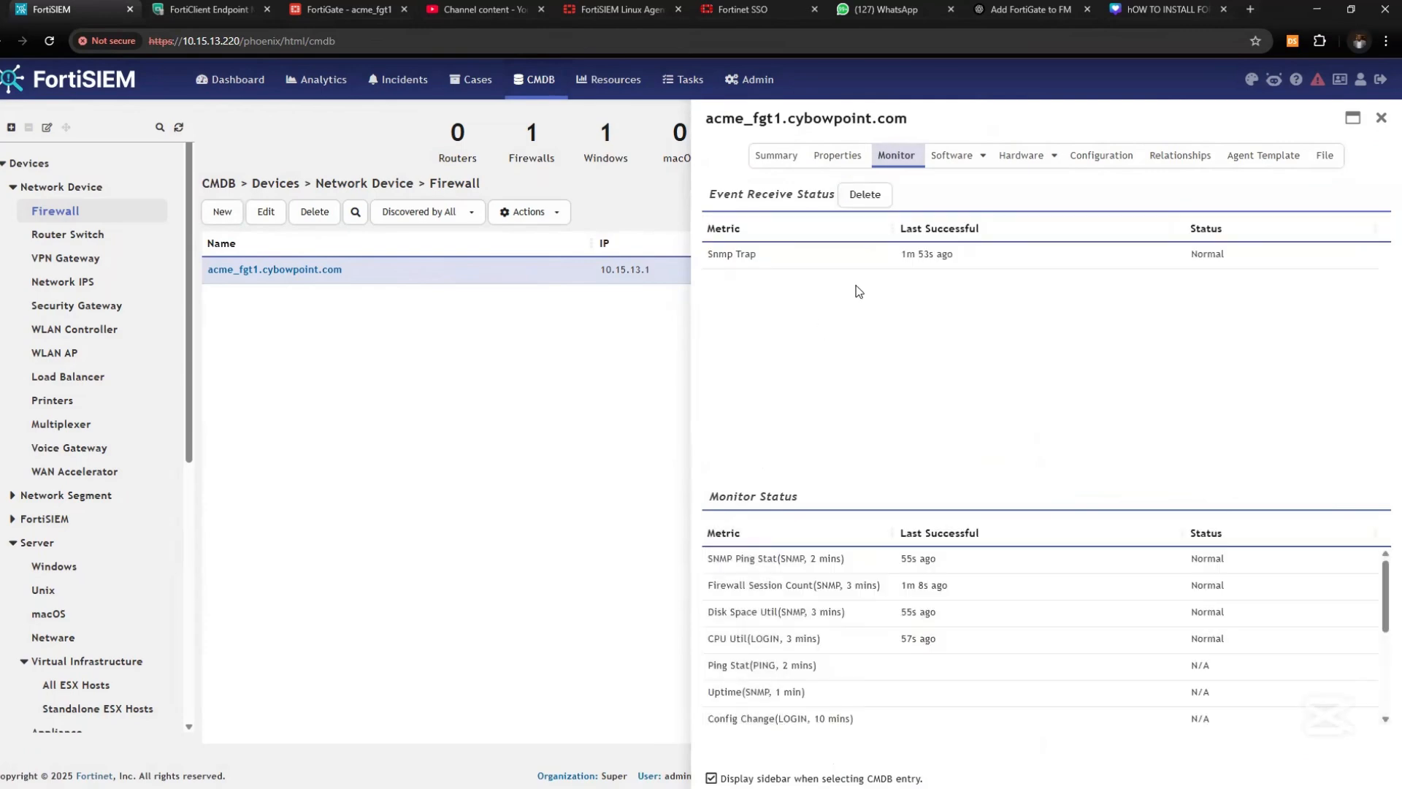
pyautogui.moveTo(705, 258); pyautogui.dragTo(786, 254)
# Check Installed Software and Hardware, ending on the Configuration tab's startup-config revision 1
pyautogui.click(954, 158)
pyautogui.click(963, 179)
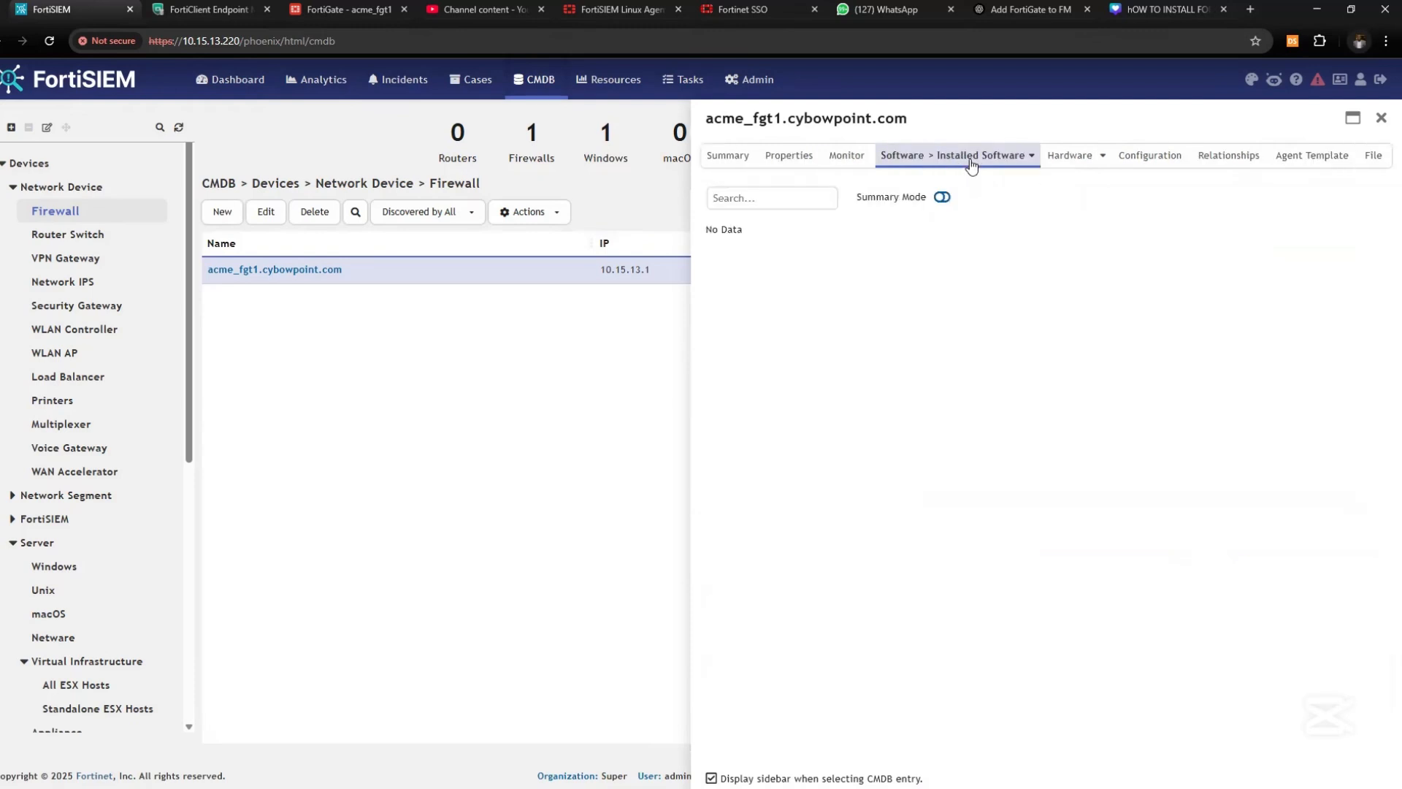
pyautogui.click(1031, 158)
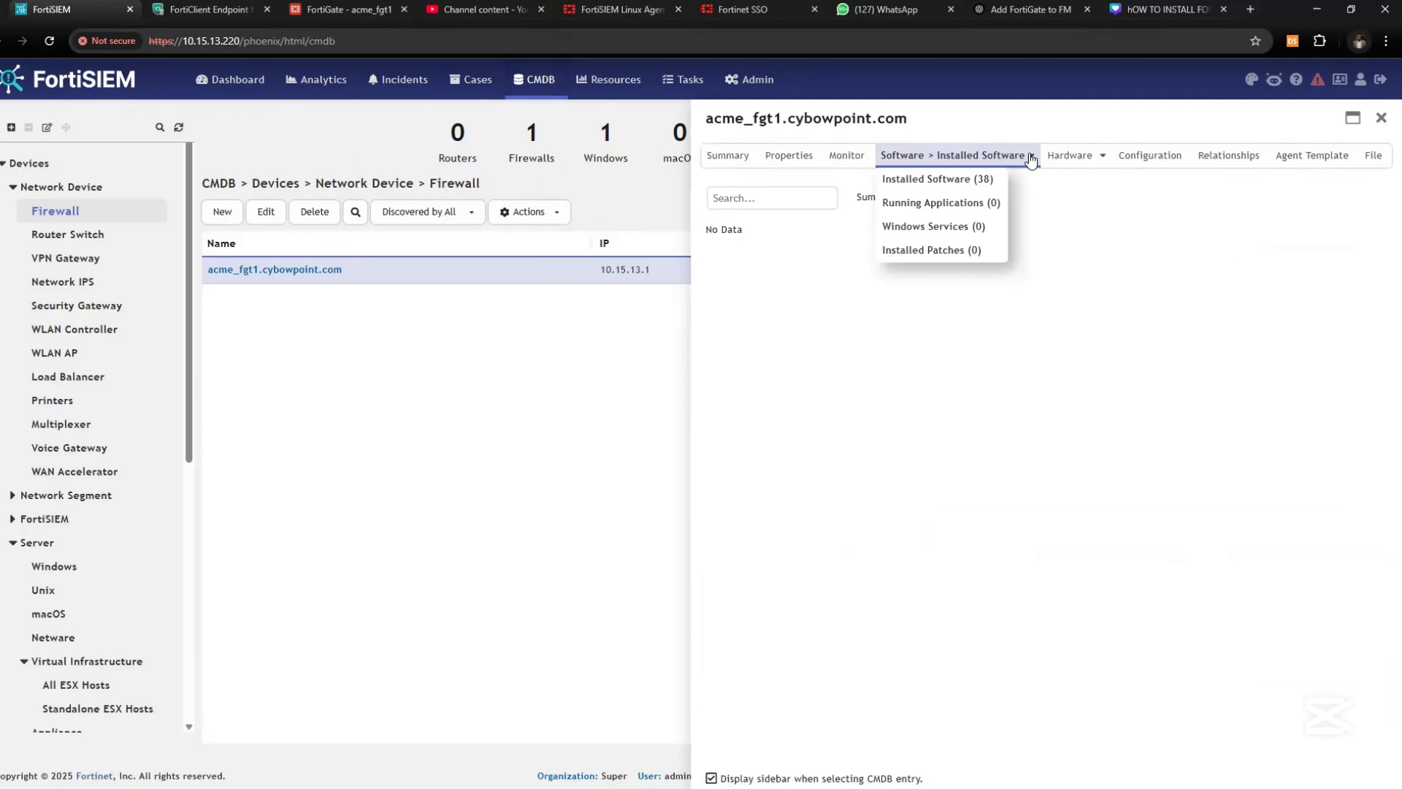
pyautogui.click(931, 179)
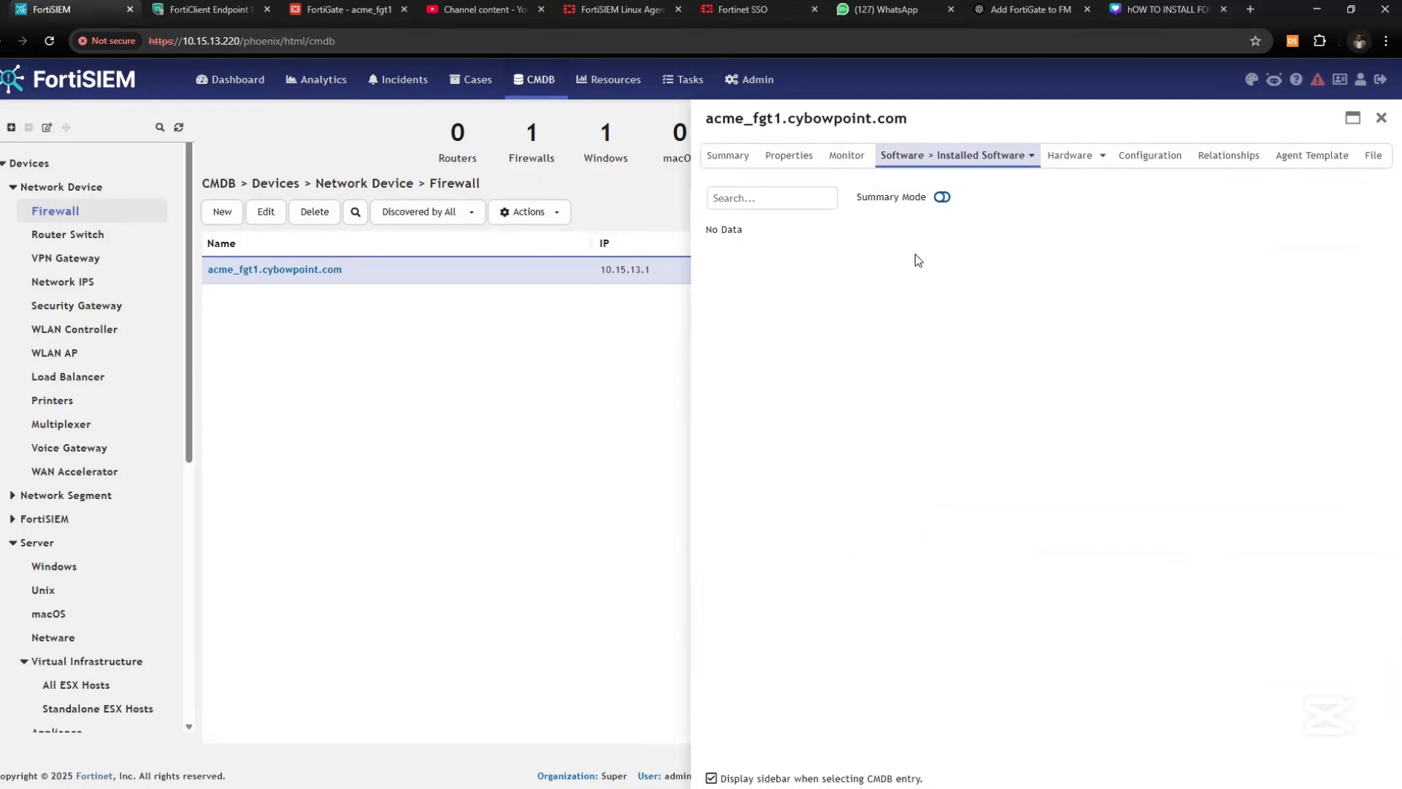
pyautogui.click(1103, 156)
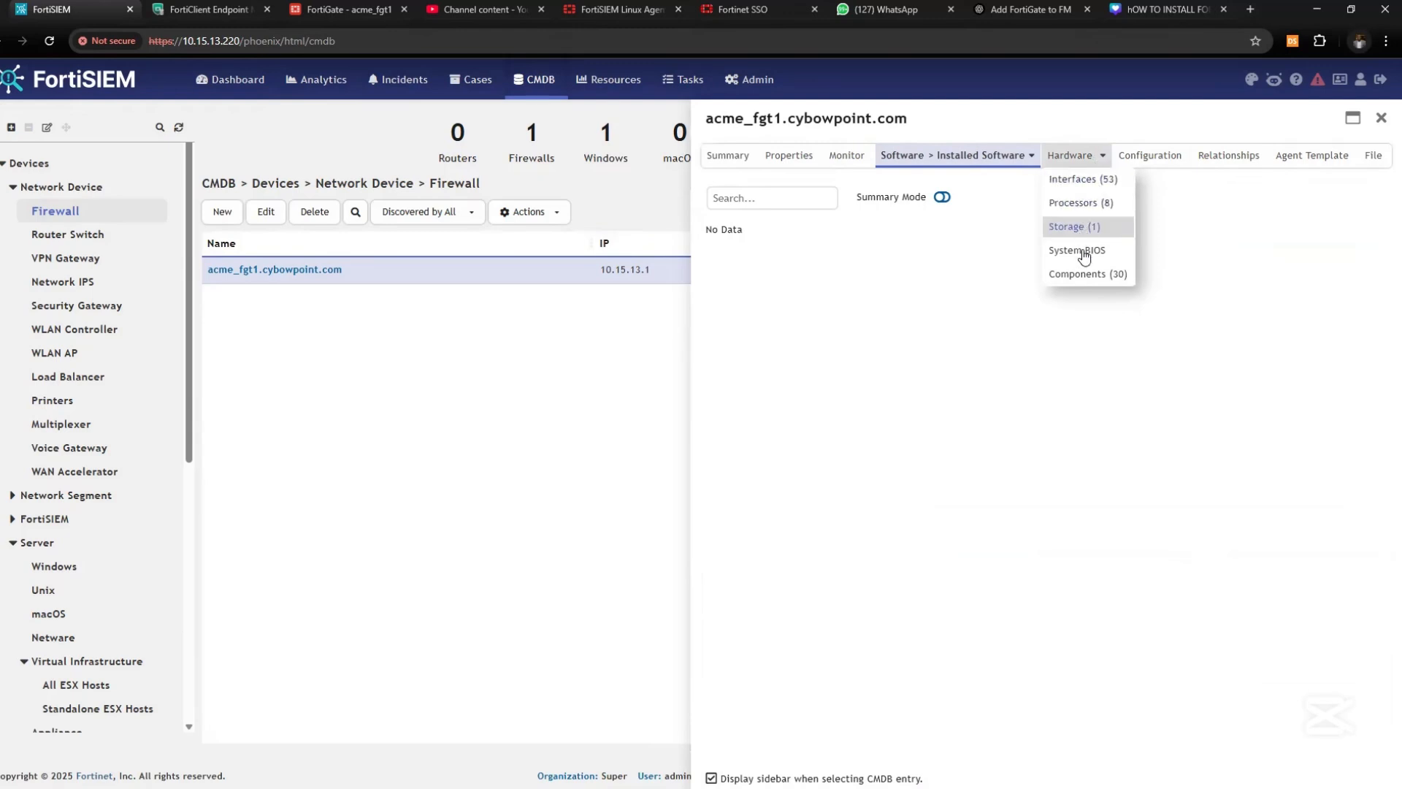
pyautogui.click(1165, 155)
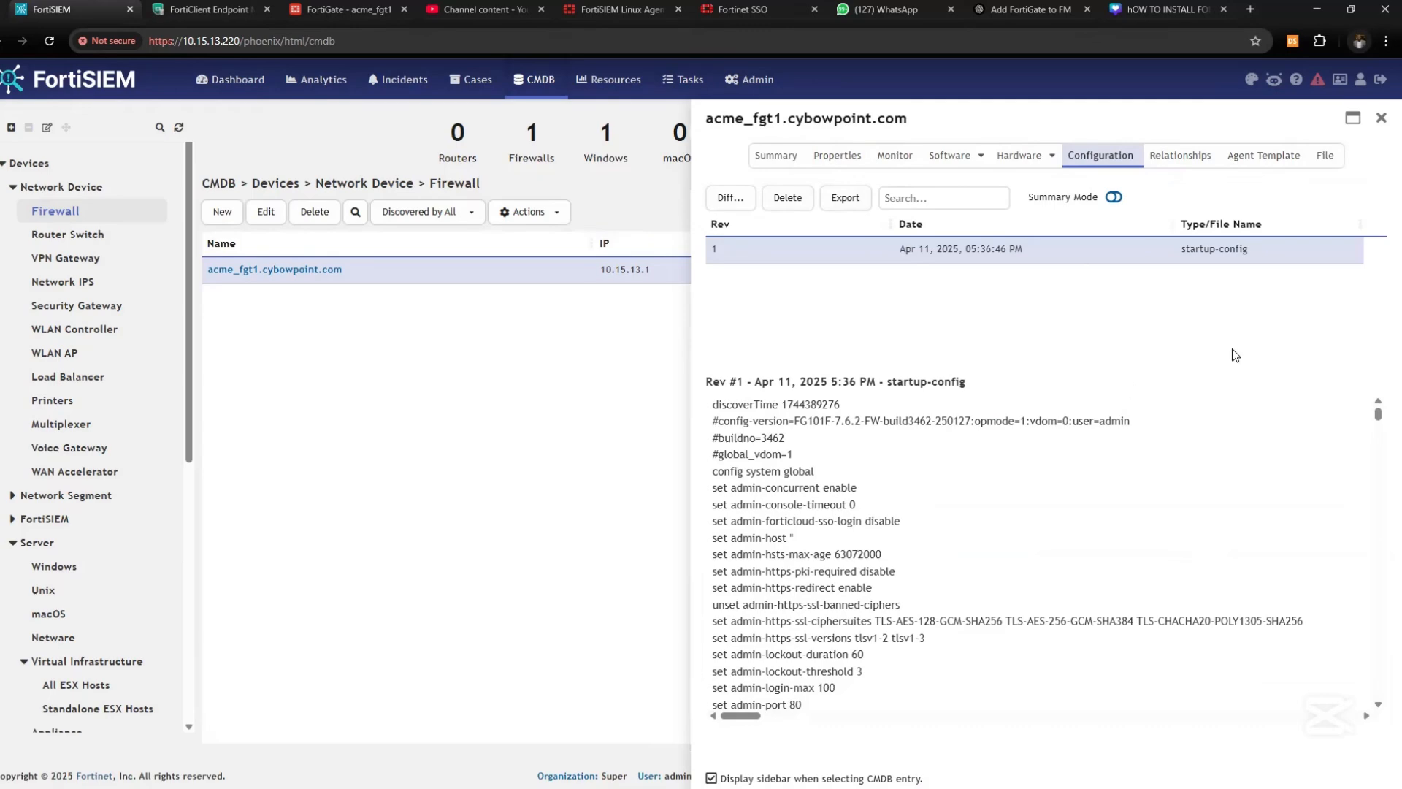
# Scroll the startup-config, switch to Summary Mode, and try Diff, dismissing the two-items message
pyautogui.scroll(-1, 1010, 482)
pyautogui.scroll(-10, 1009, 482)
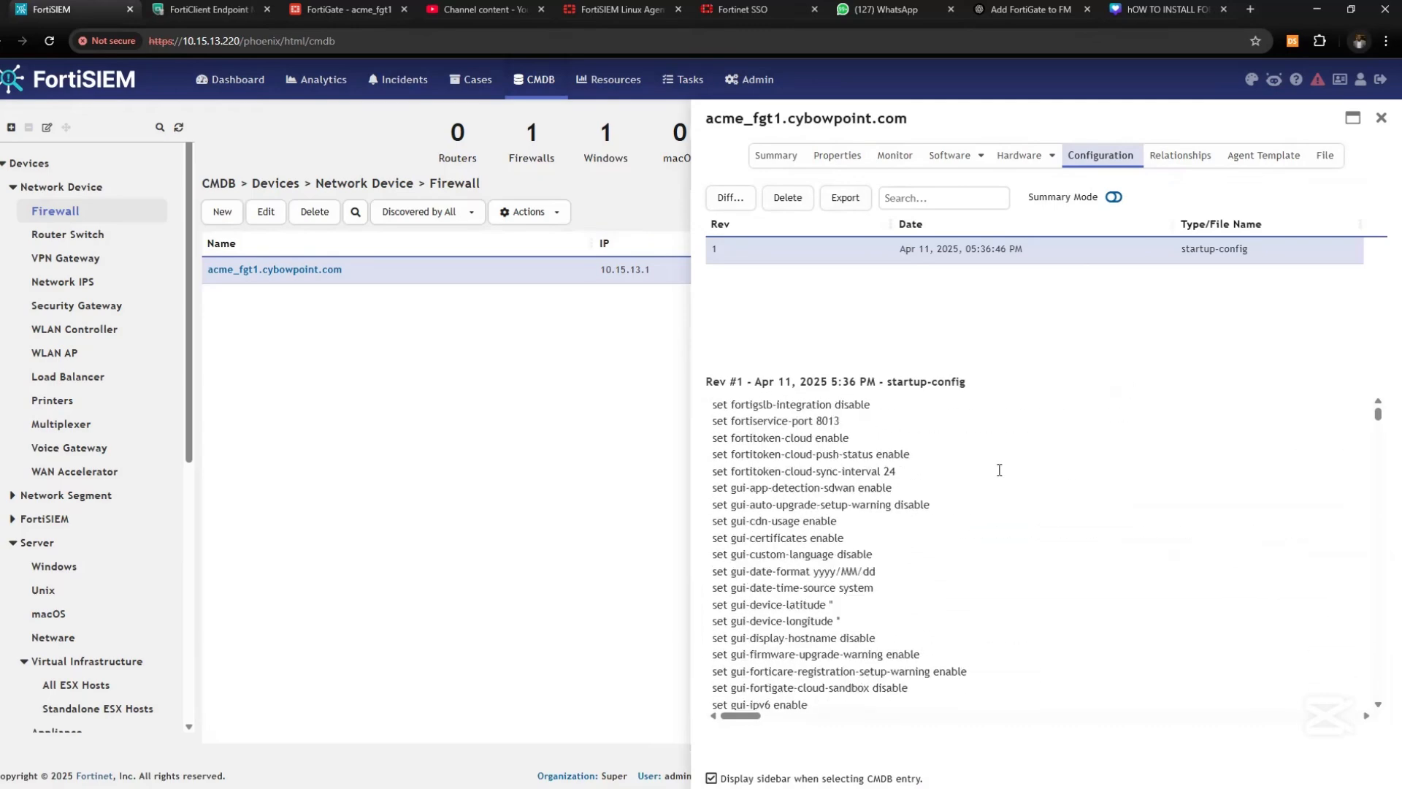
pyautogui.moveTo(1378, 420)
pyautogui.mouseDown()
pyautogui.moveTo(1372, 655)
pyautogui.moveTo(1381, 418)
pyautogui.mouseUp()
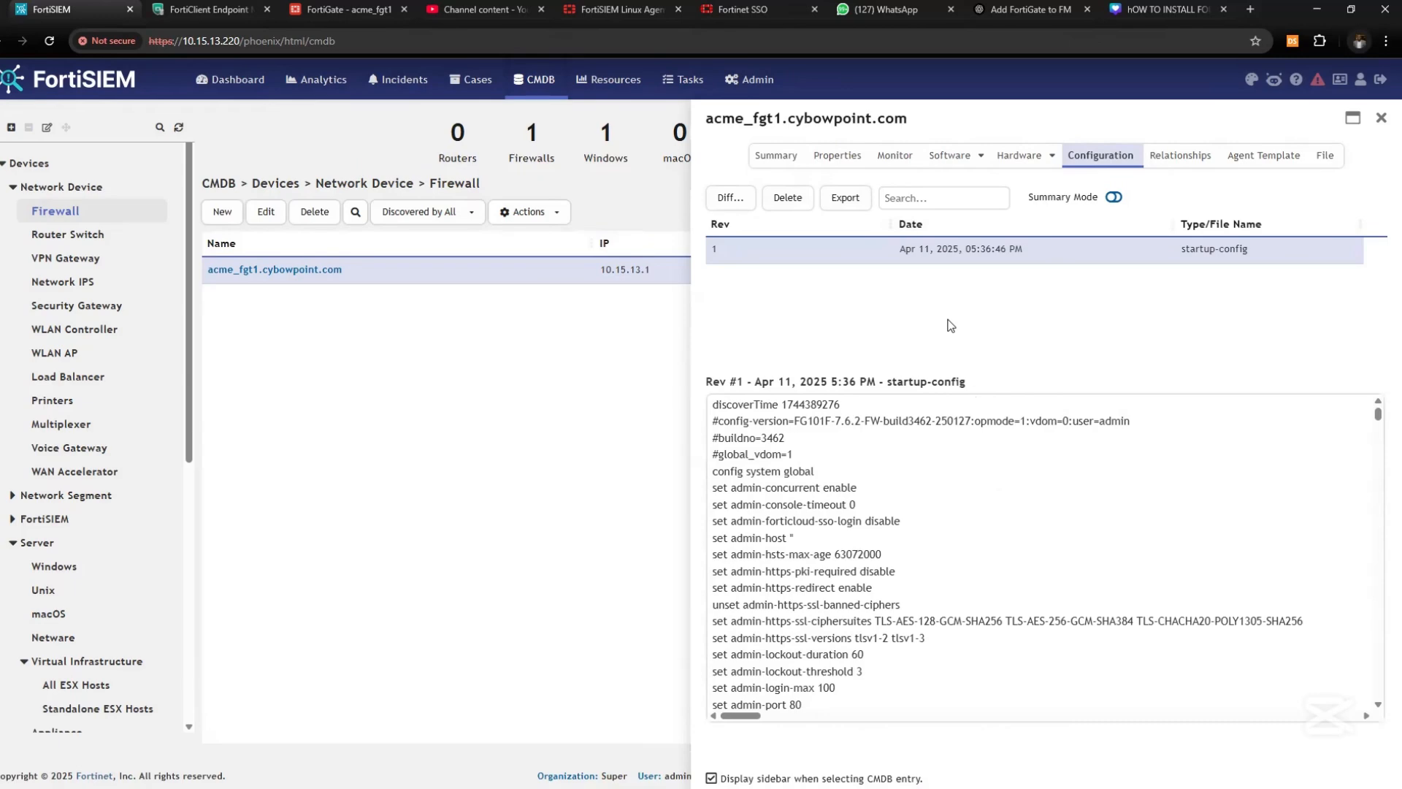
pyautogui.click(1113, 198)
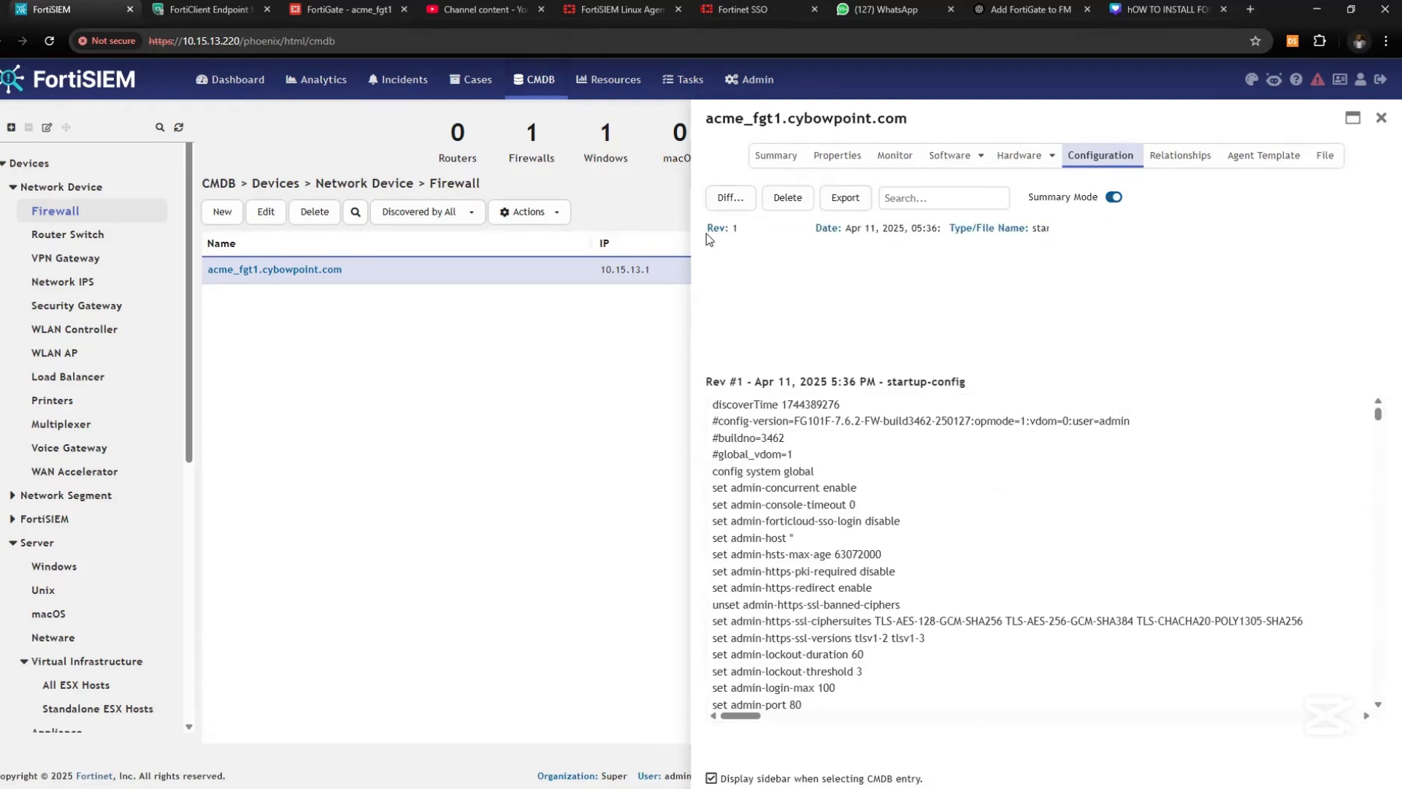
pyautogui.moveTo(707, 234); pyautogui.dragTo(746, 240)
pyautogui.click(731, 198)
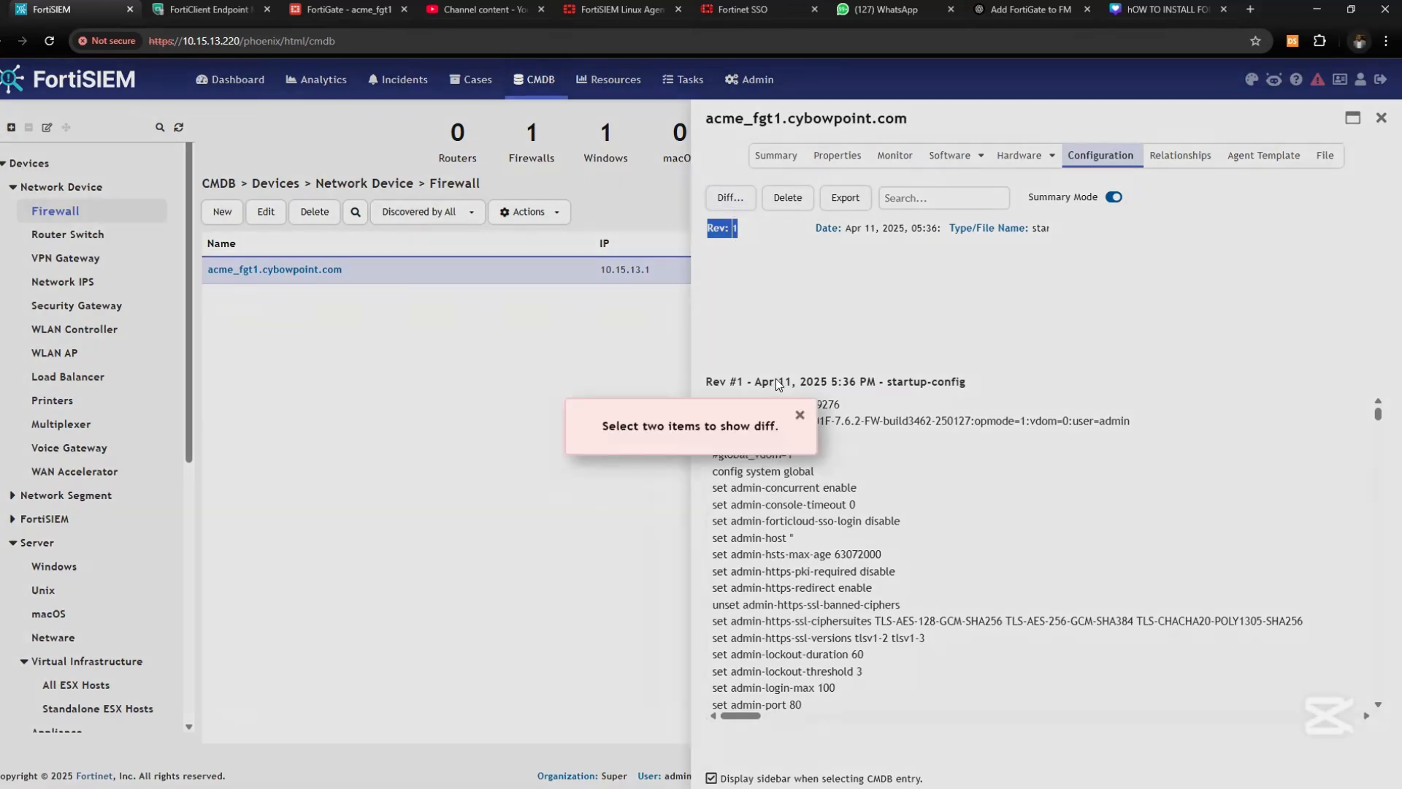
pyautogui.click(800, 415)
# Check the Relationships and File tabs, then close the device details
pyautogui.click(1181, 162)
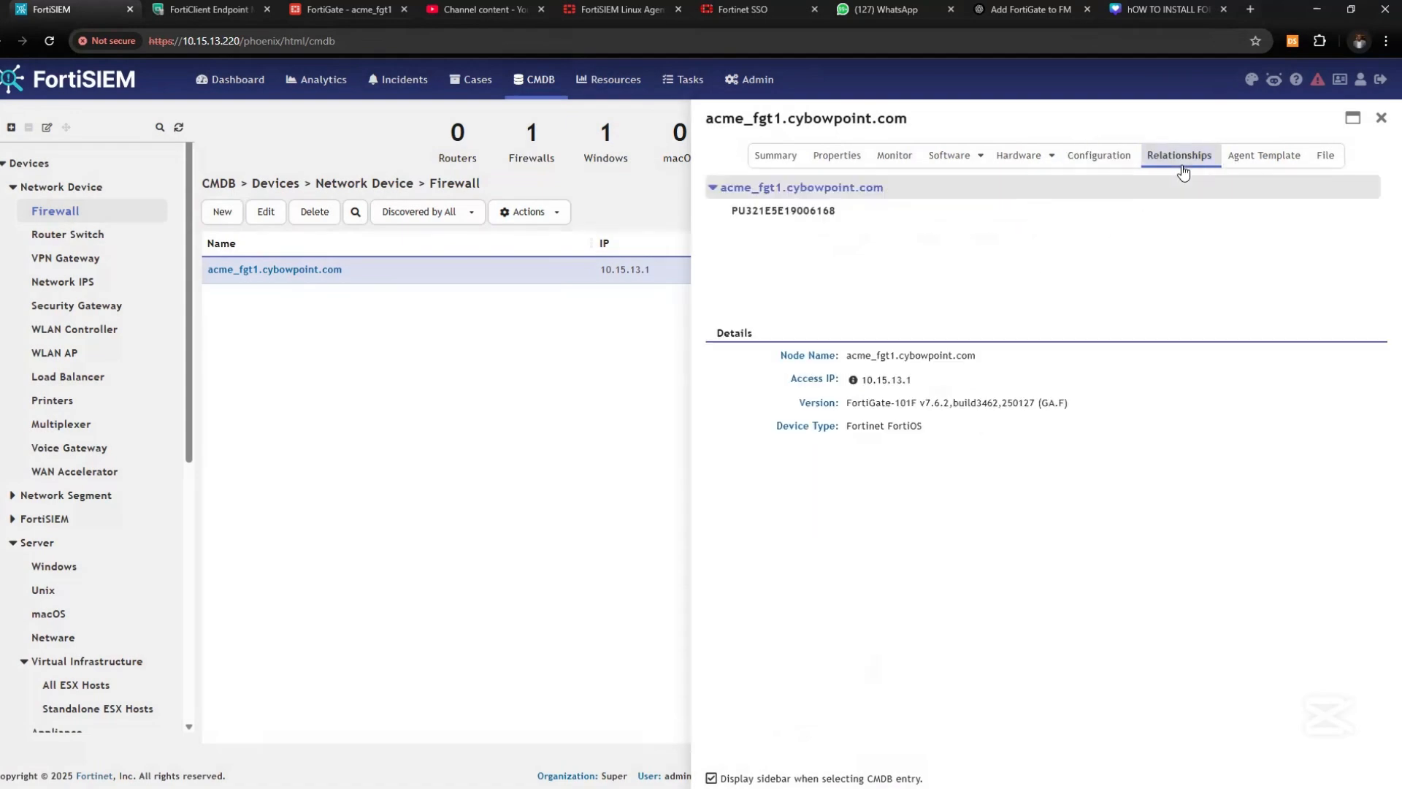
pyautogui.click(1327, 159)
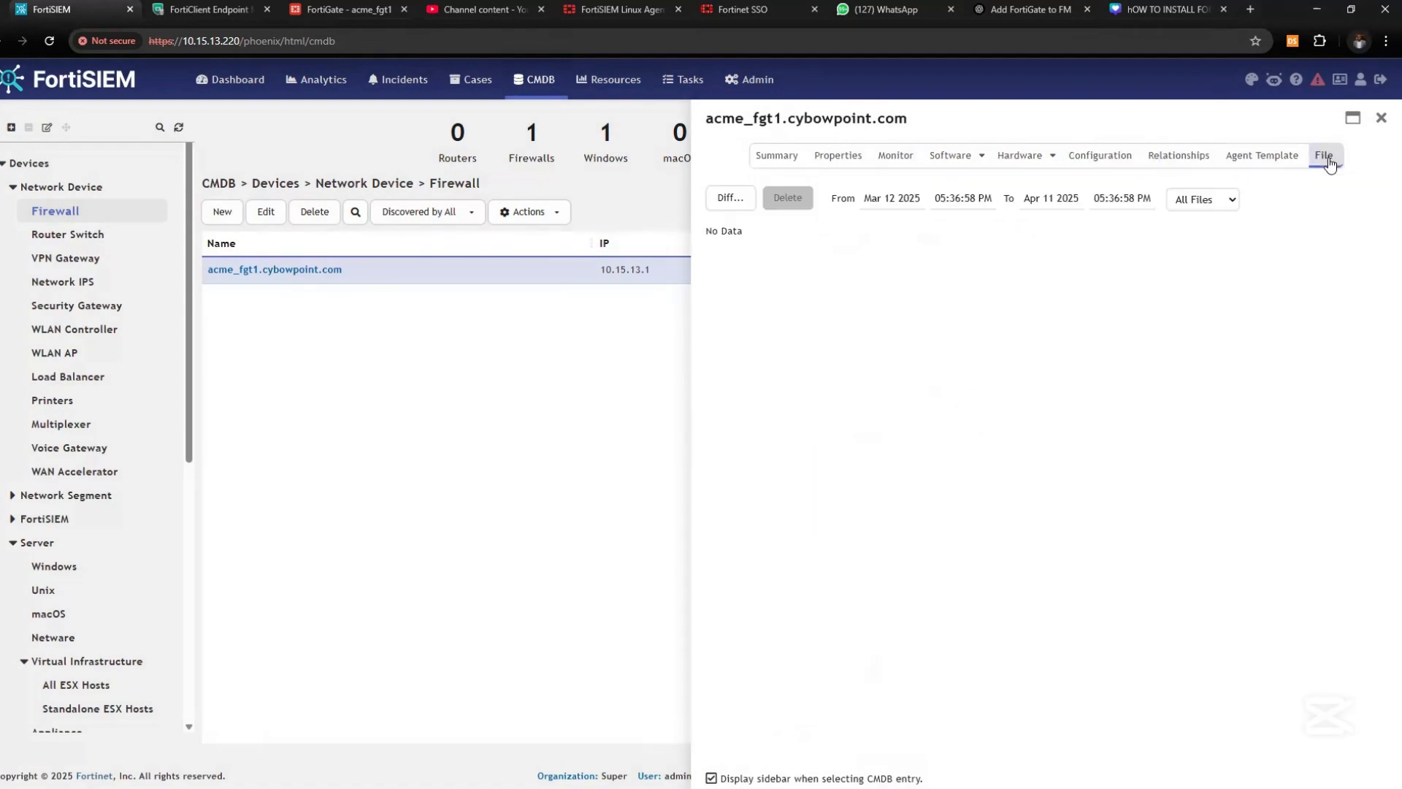
pyautogui.click(1381, 119)
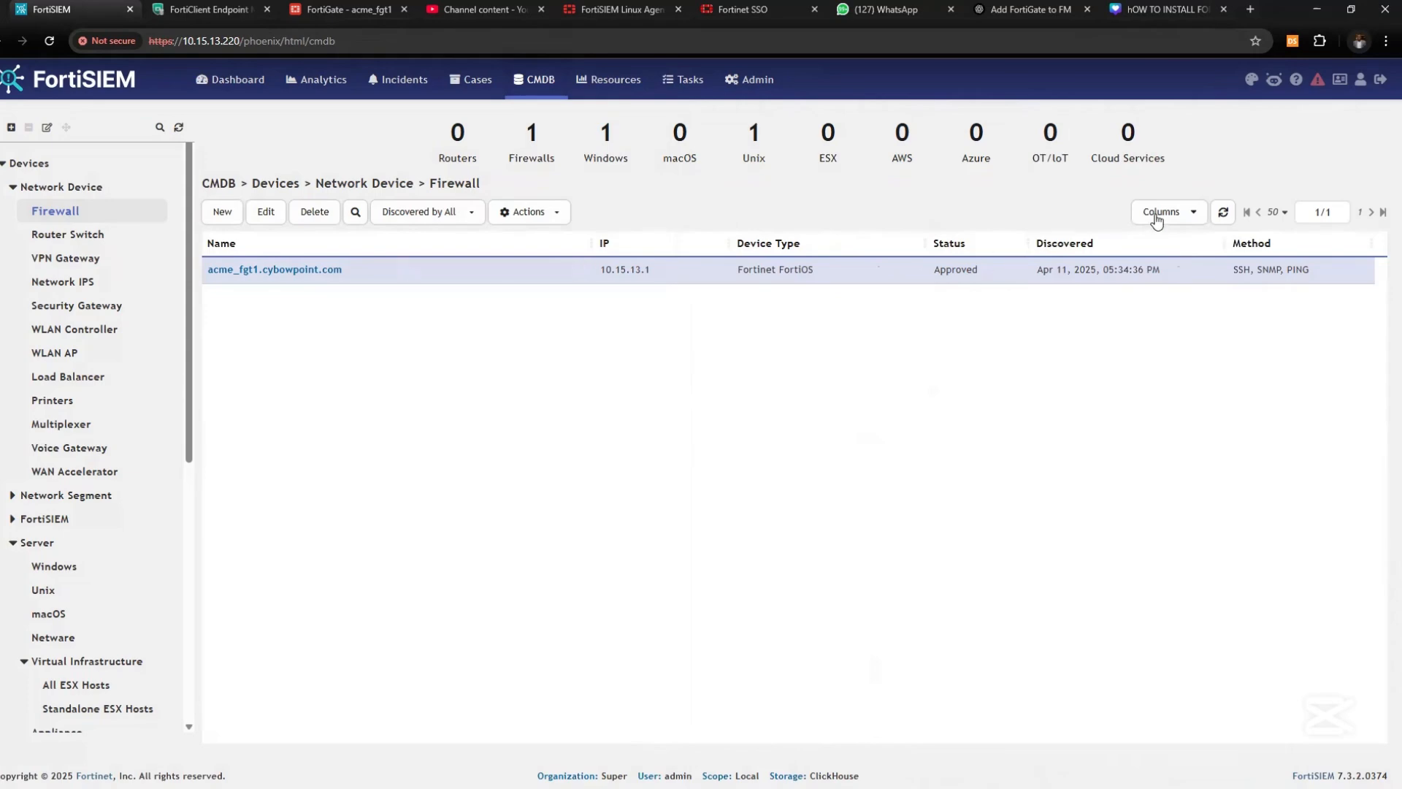
pyautogui.click(1178, 266)
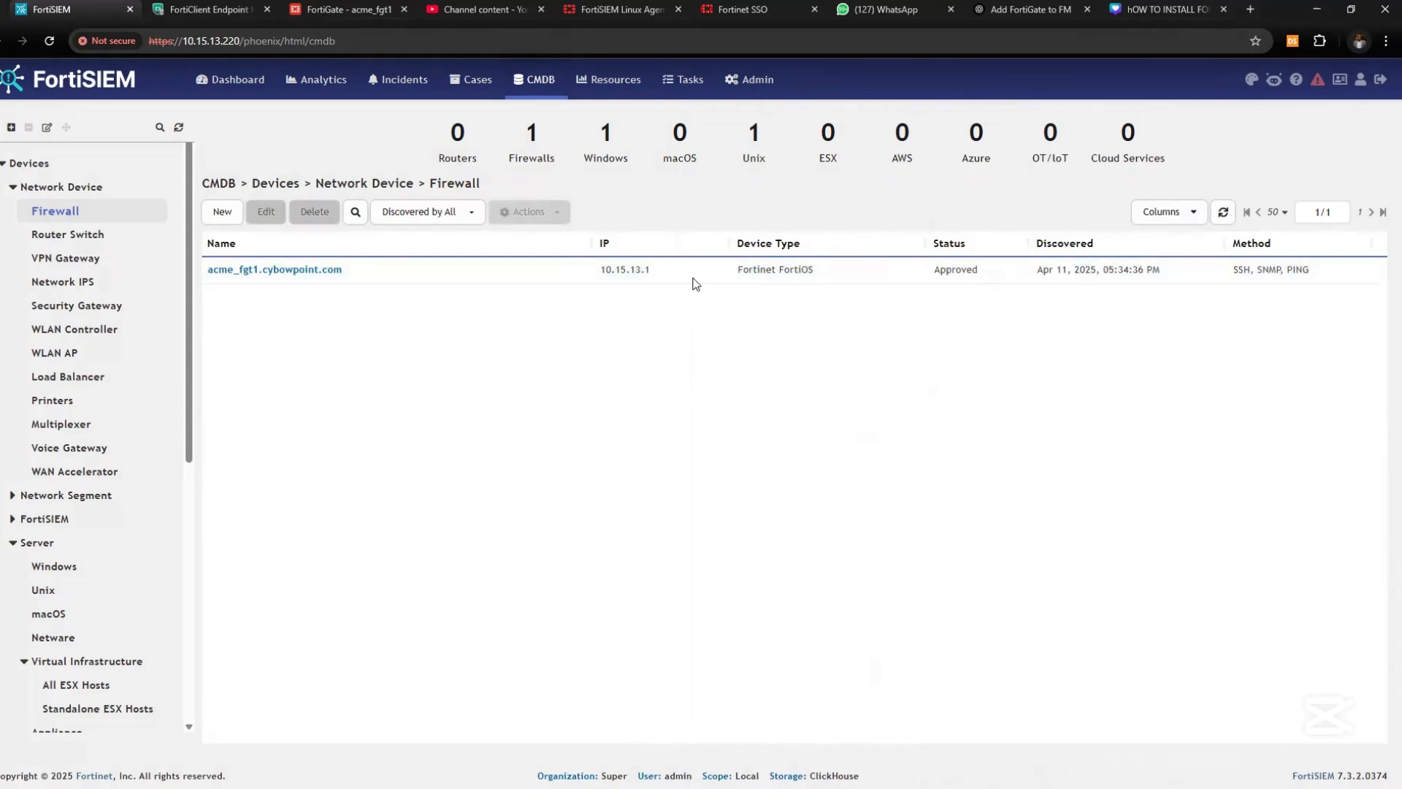
pyautogui.click(564, 270)
pyautogui.click(581, 270)
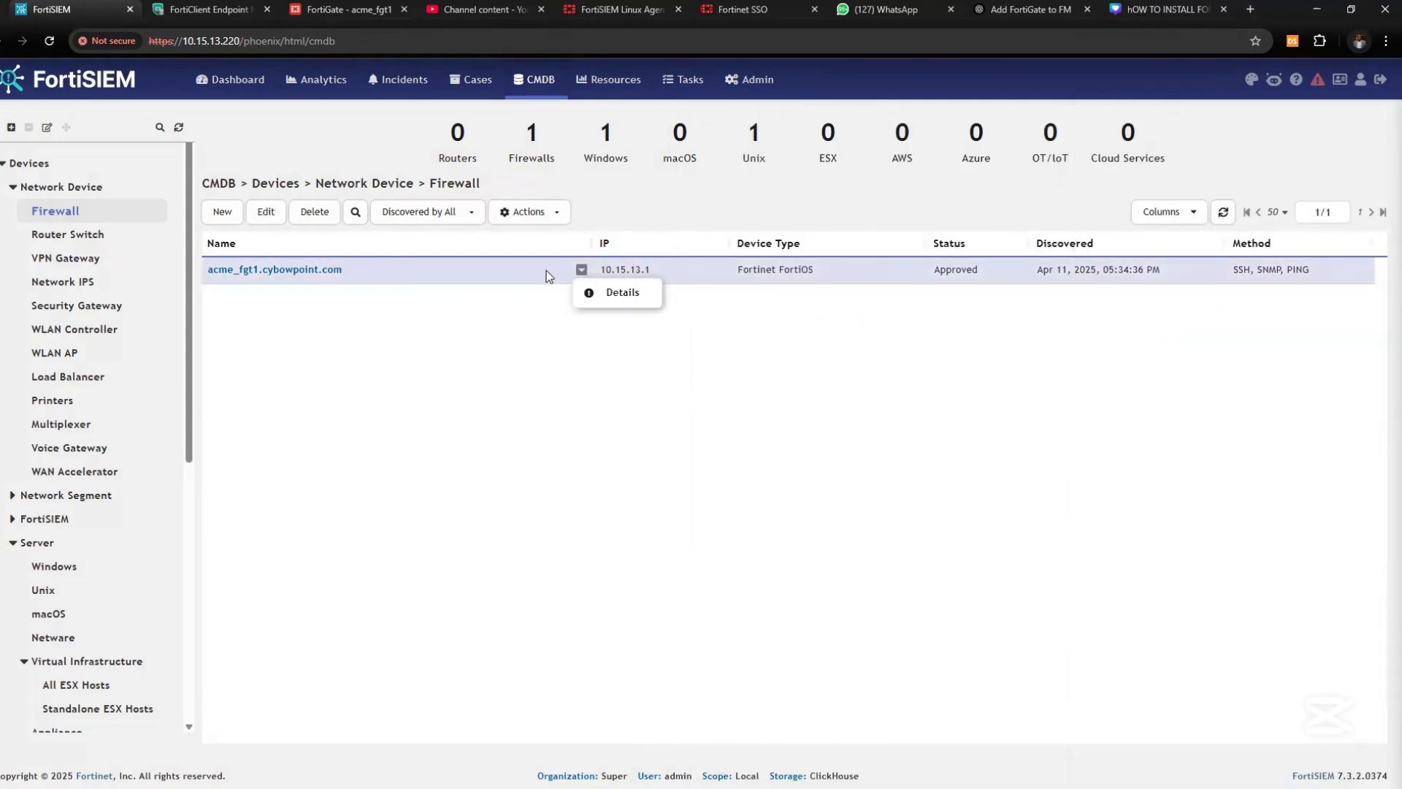
pyautogui.click(593, 290)
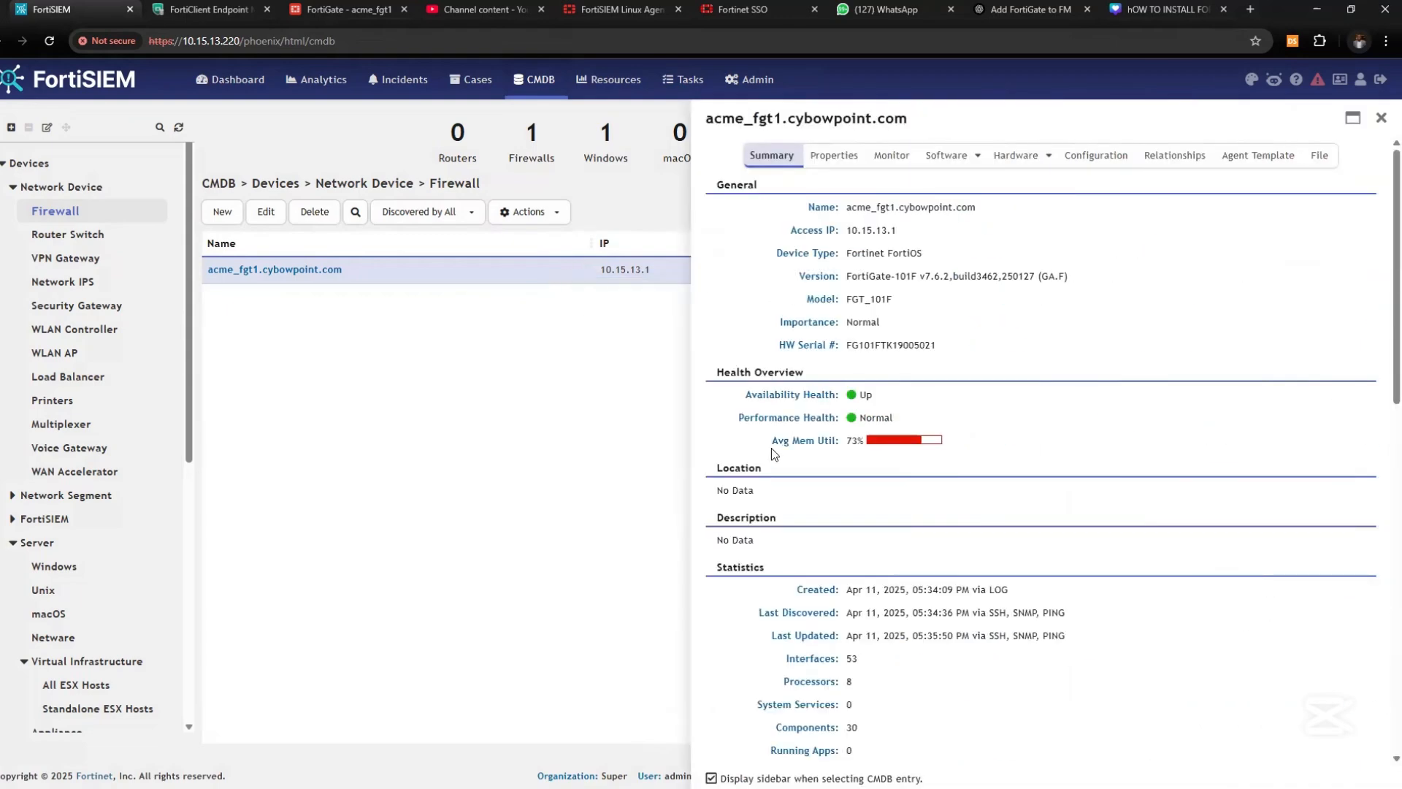
pyautogui.moveTo(767, 441); pyautogui.dragTo(950, 443)
pyautogui.moveTo(722, 419); pyautogui.dragTo(920, 420)
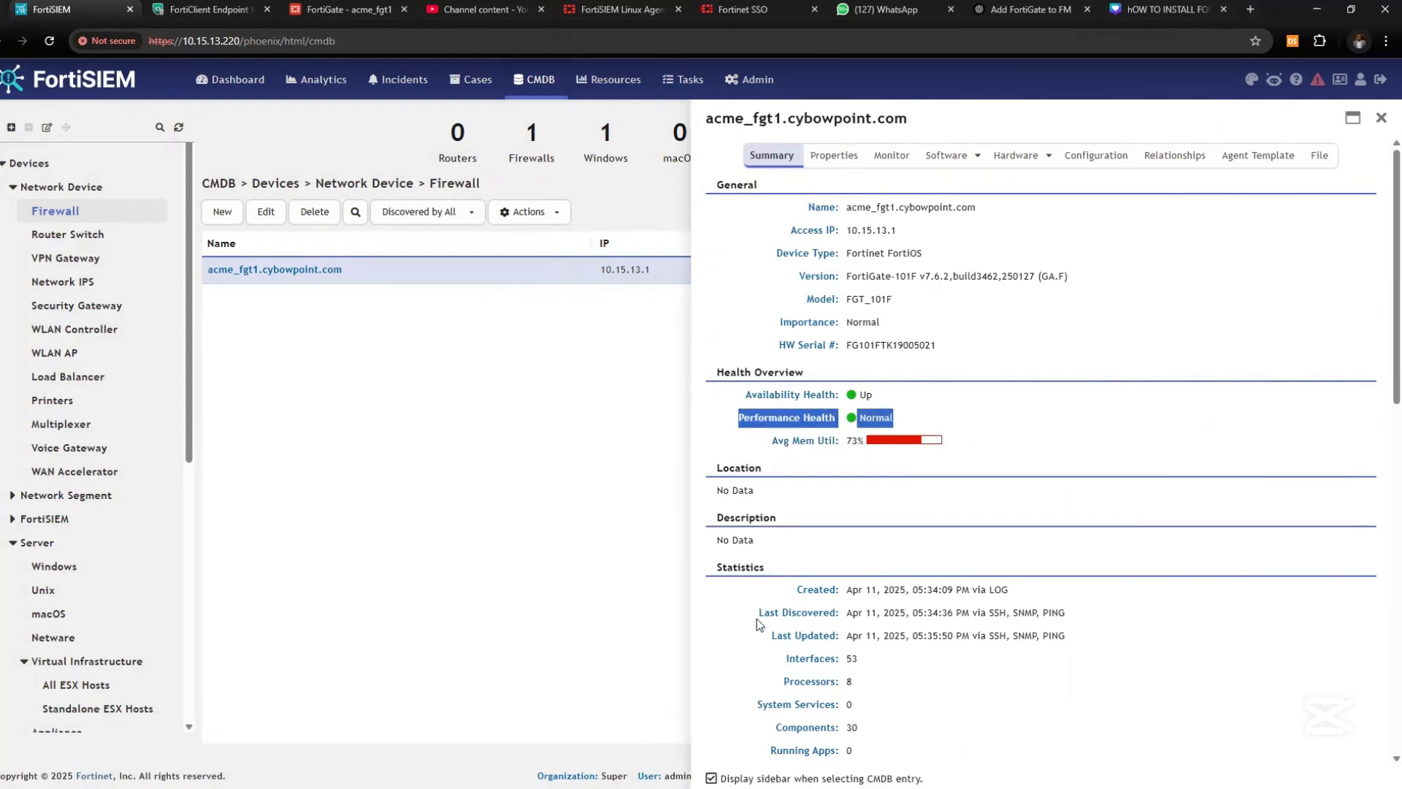
pyautogui.scroll(-3, 848, 603)
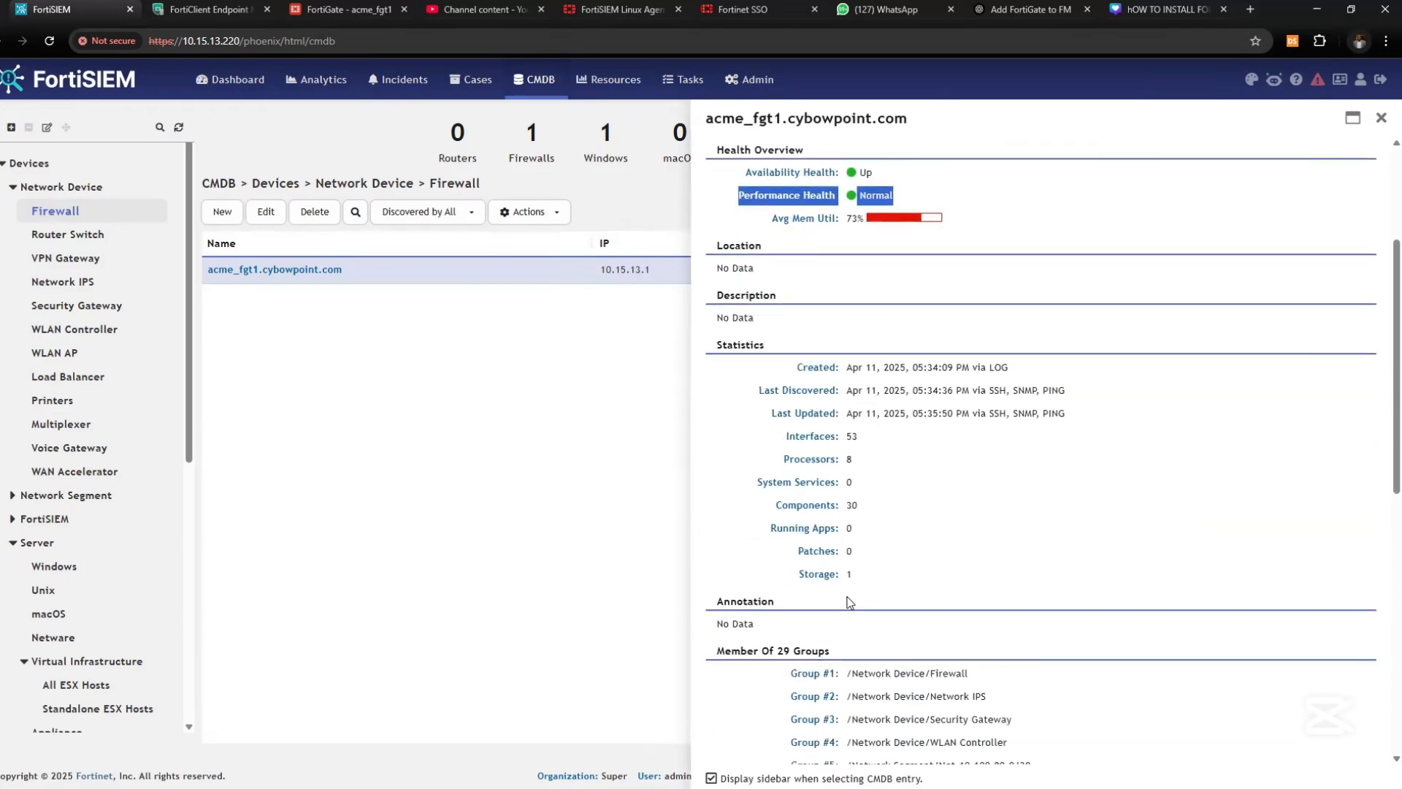
pyautogui.scroll(-4, 783, 533)
pyautogui.scroll(7, 875, 344)
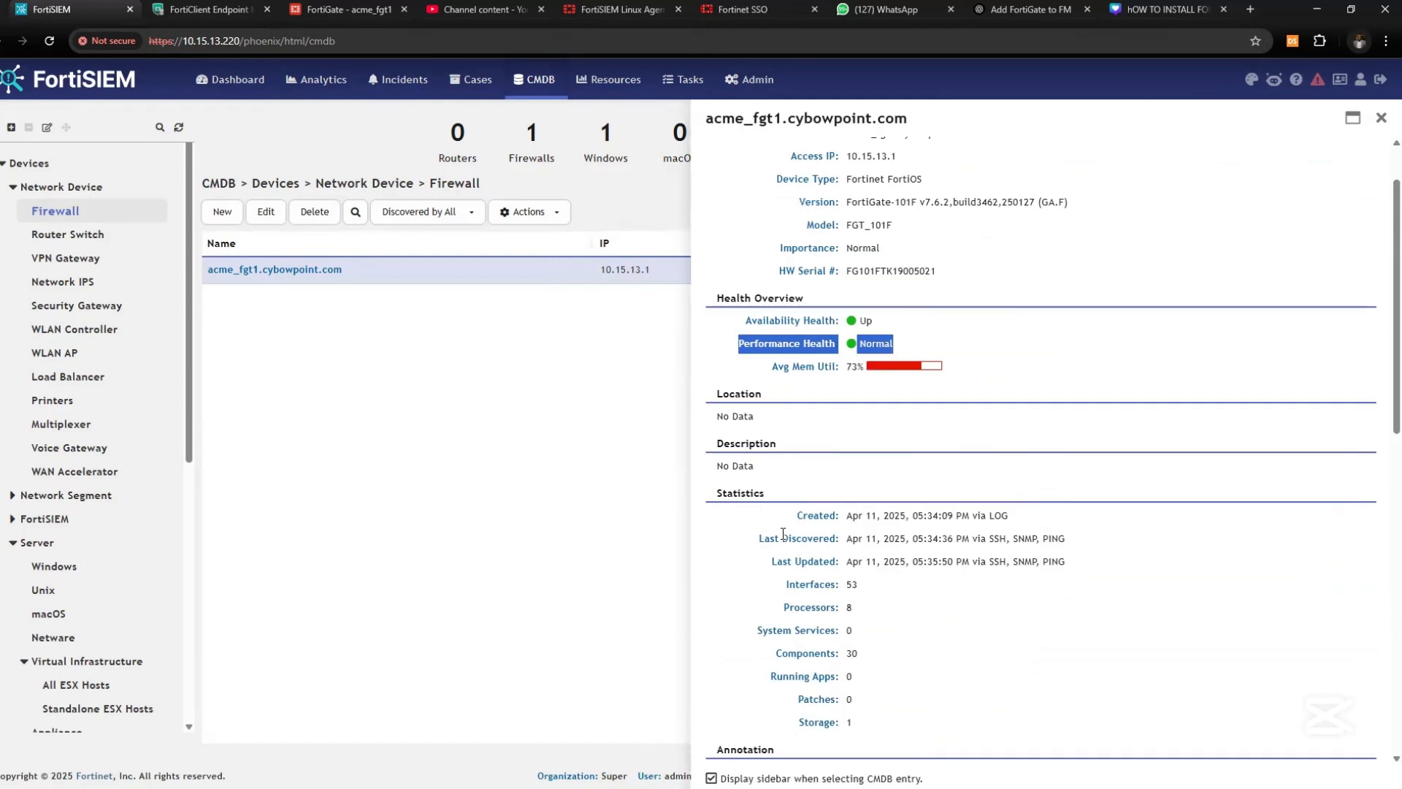
pyautogui.click(1019, 155)
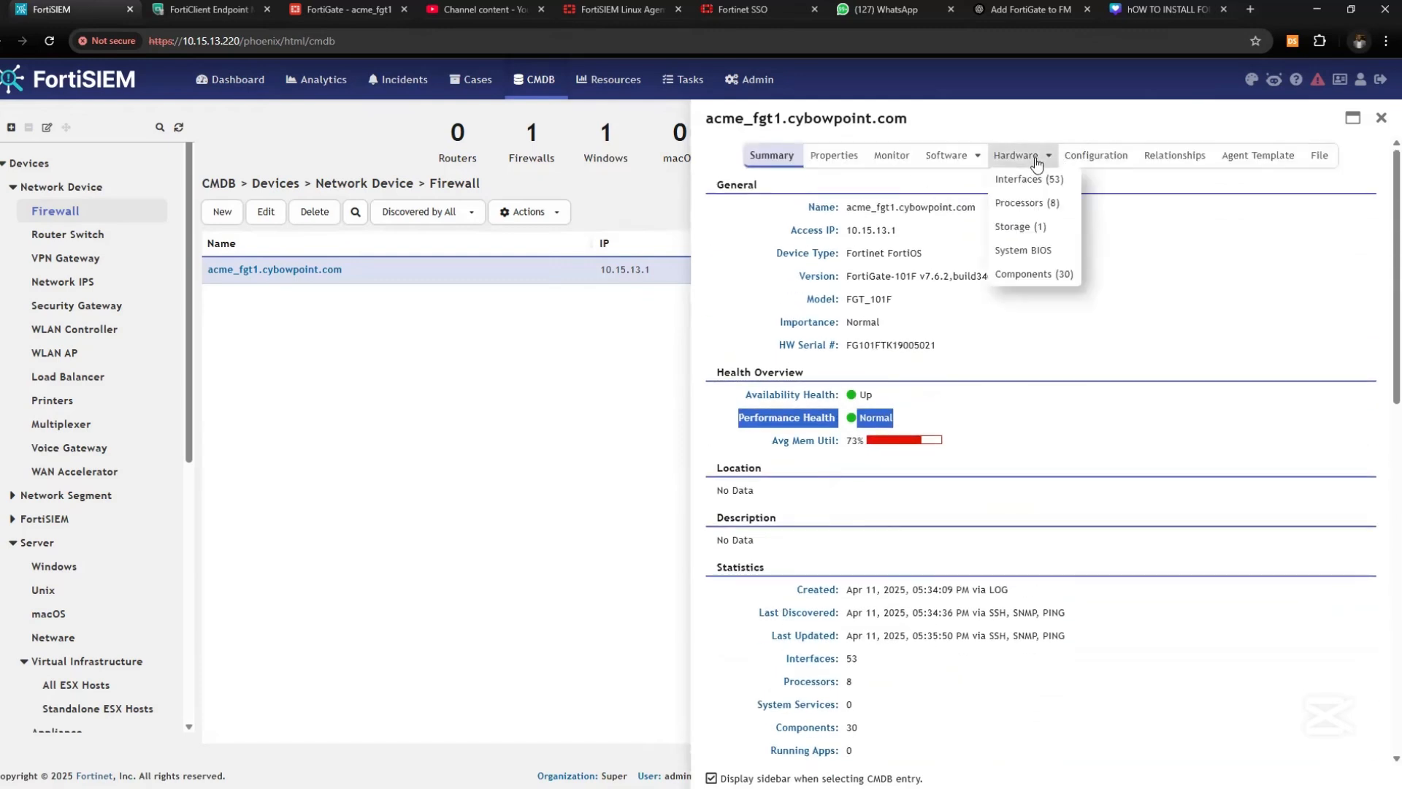
pyautogui.click(1038, 206)
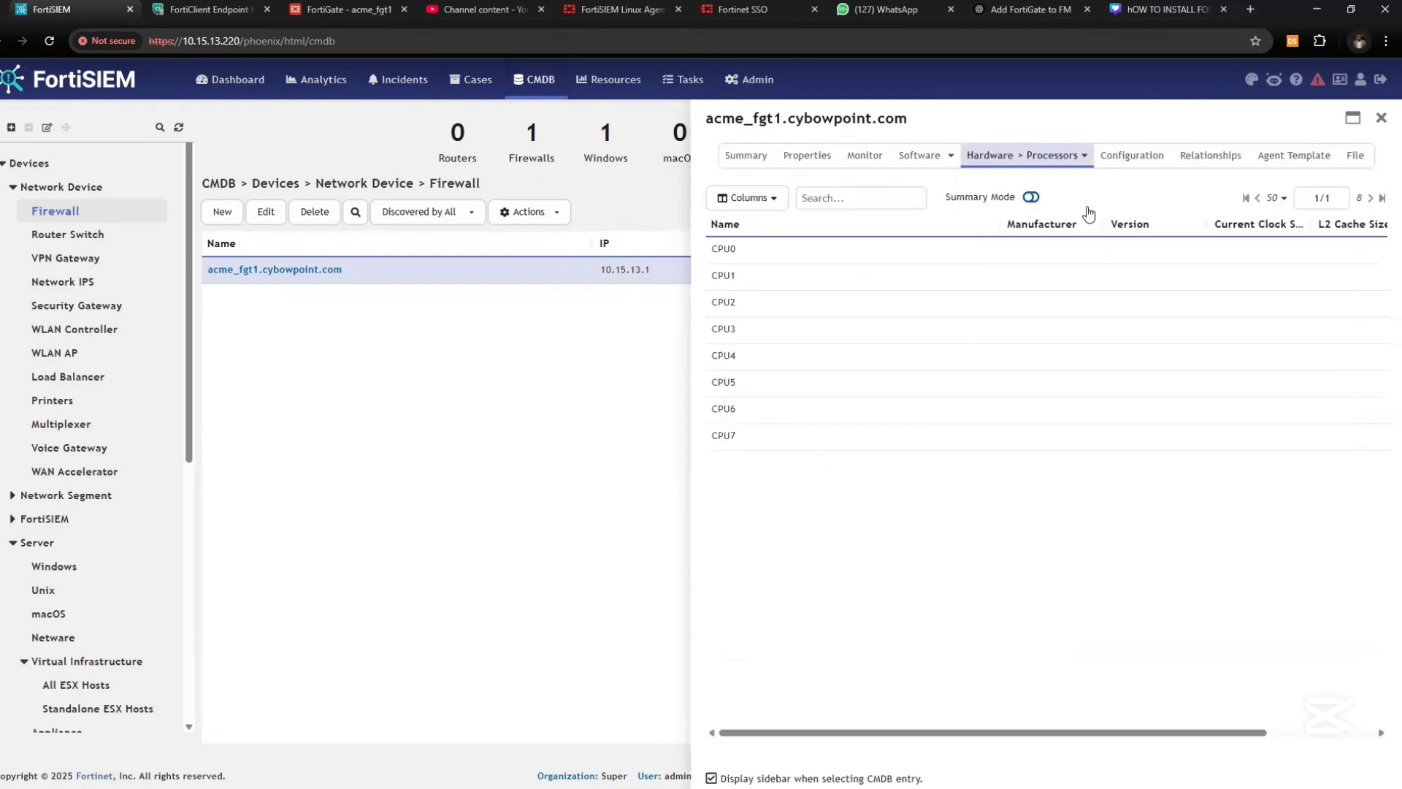
pyautogui.click(1026, 202)
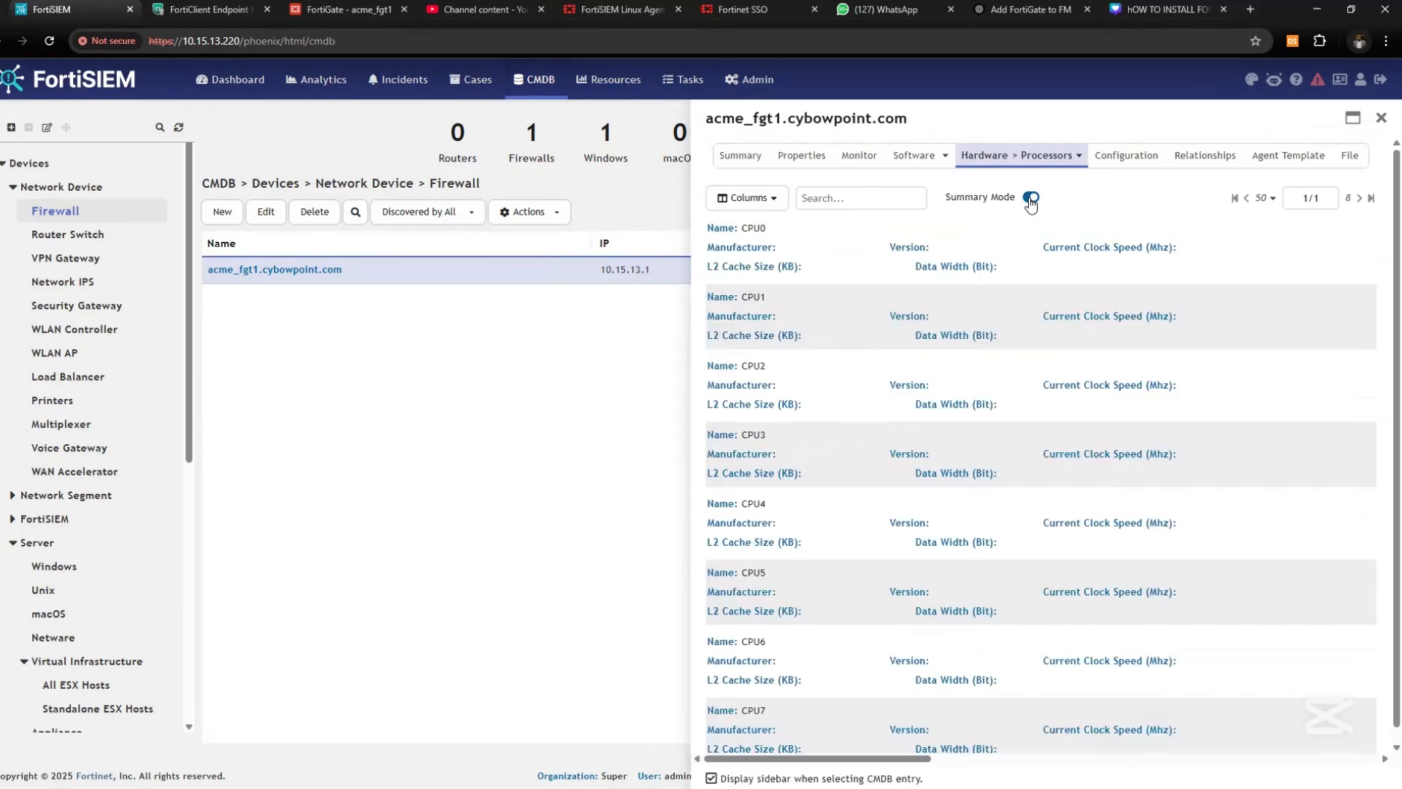
pyautogui.click(1032, 185)
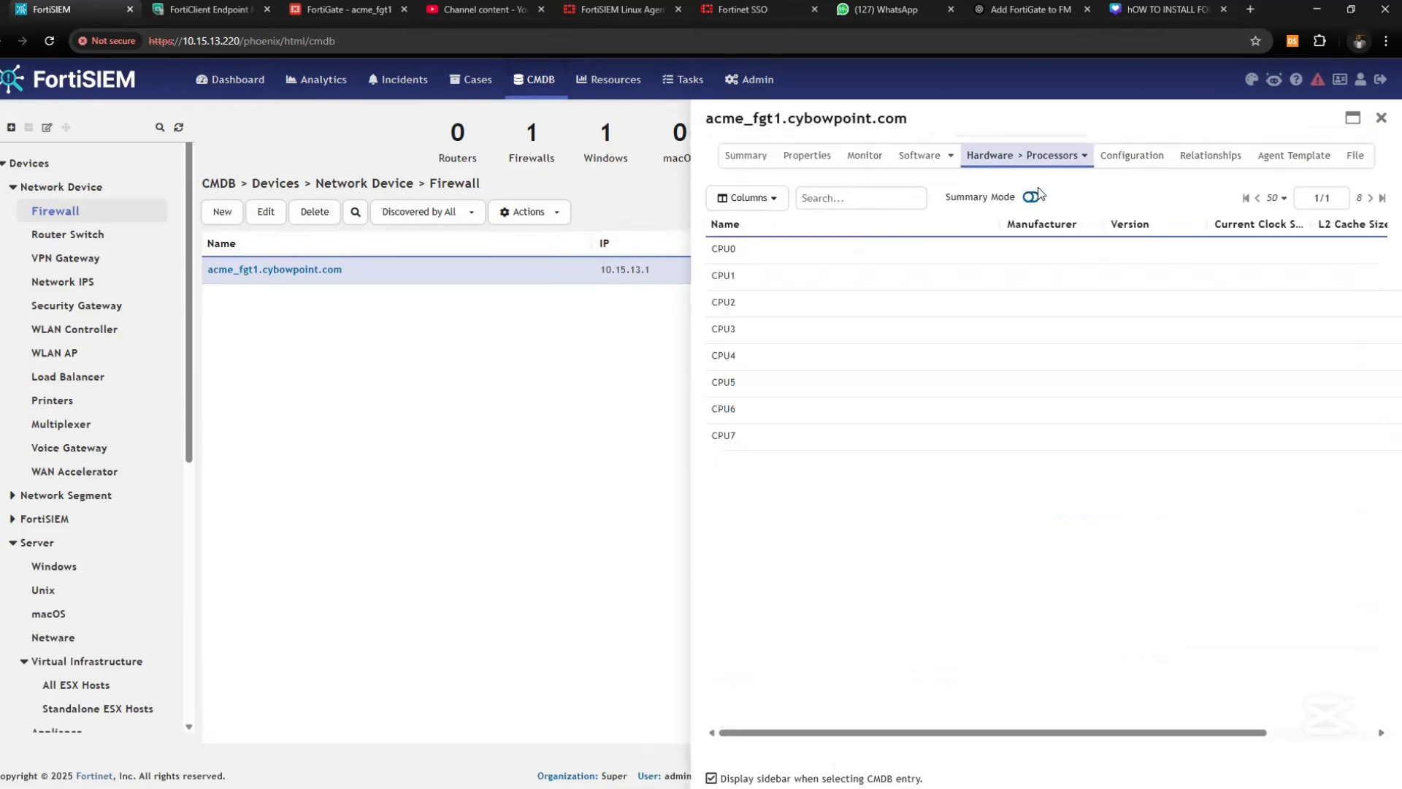
pyautogui.click(1129, 142)
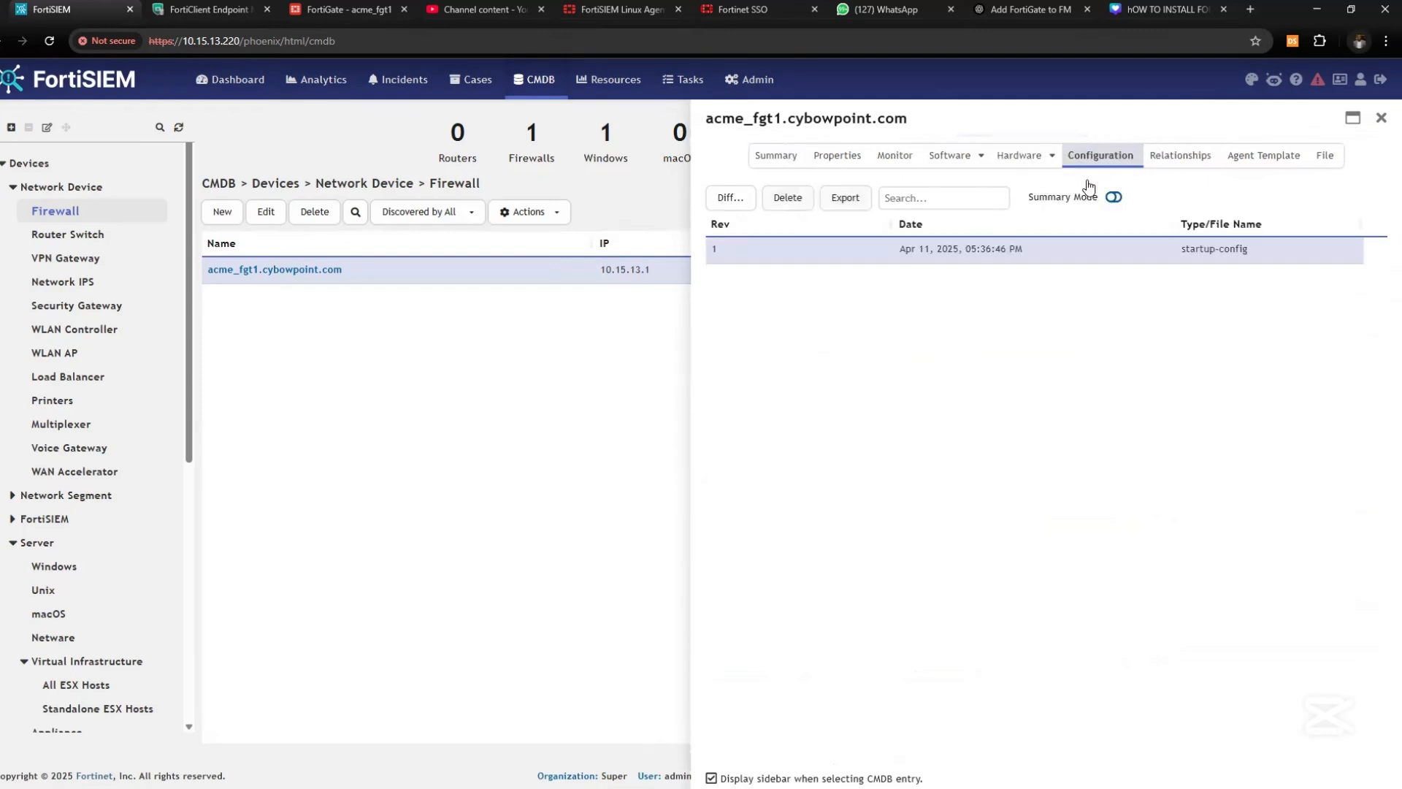
pyautogui.click(1113, 198)
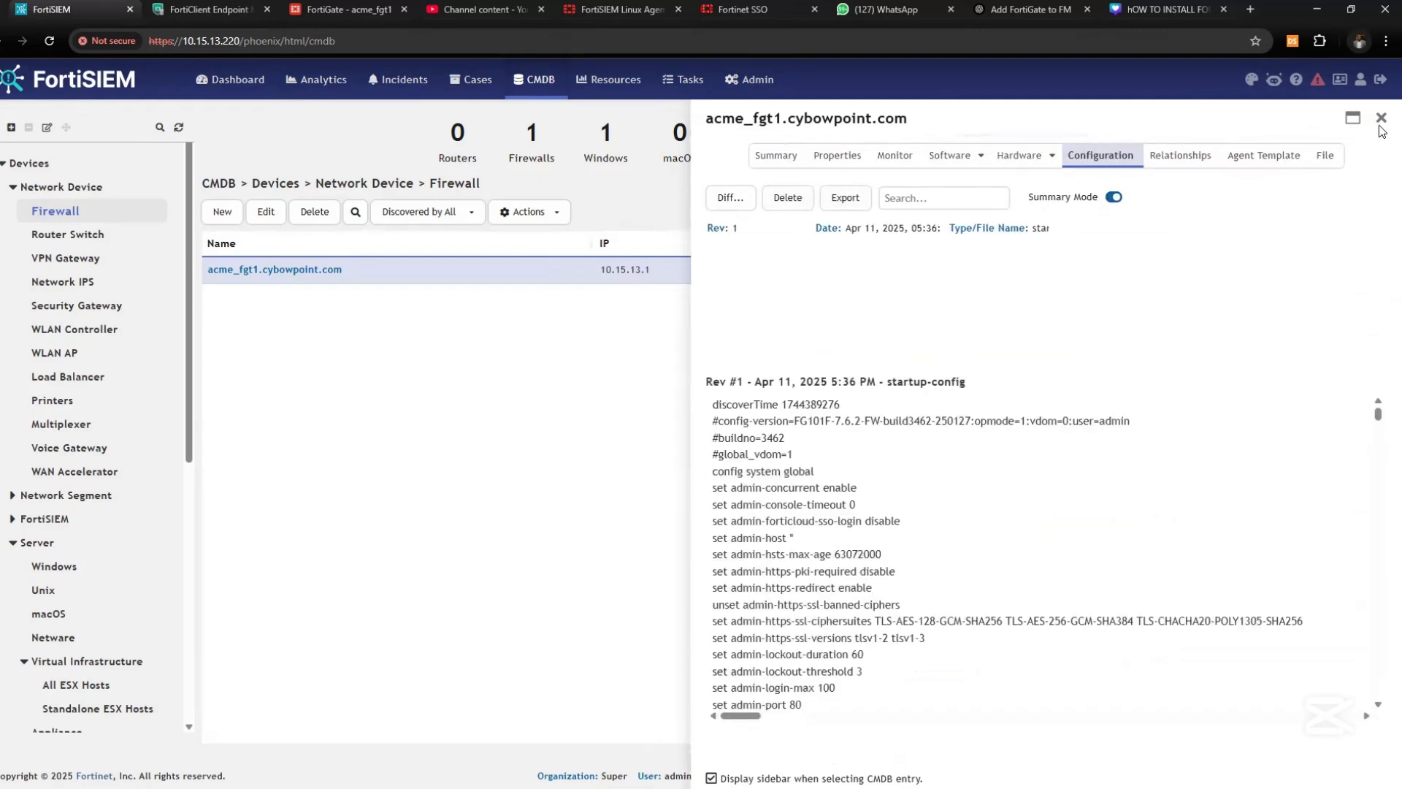
pyautogui.click(1380, 123)
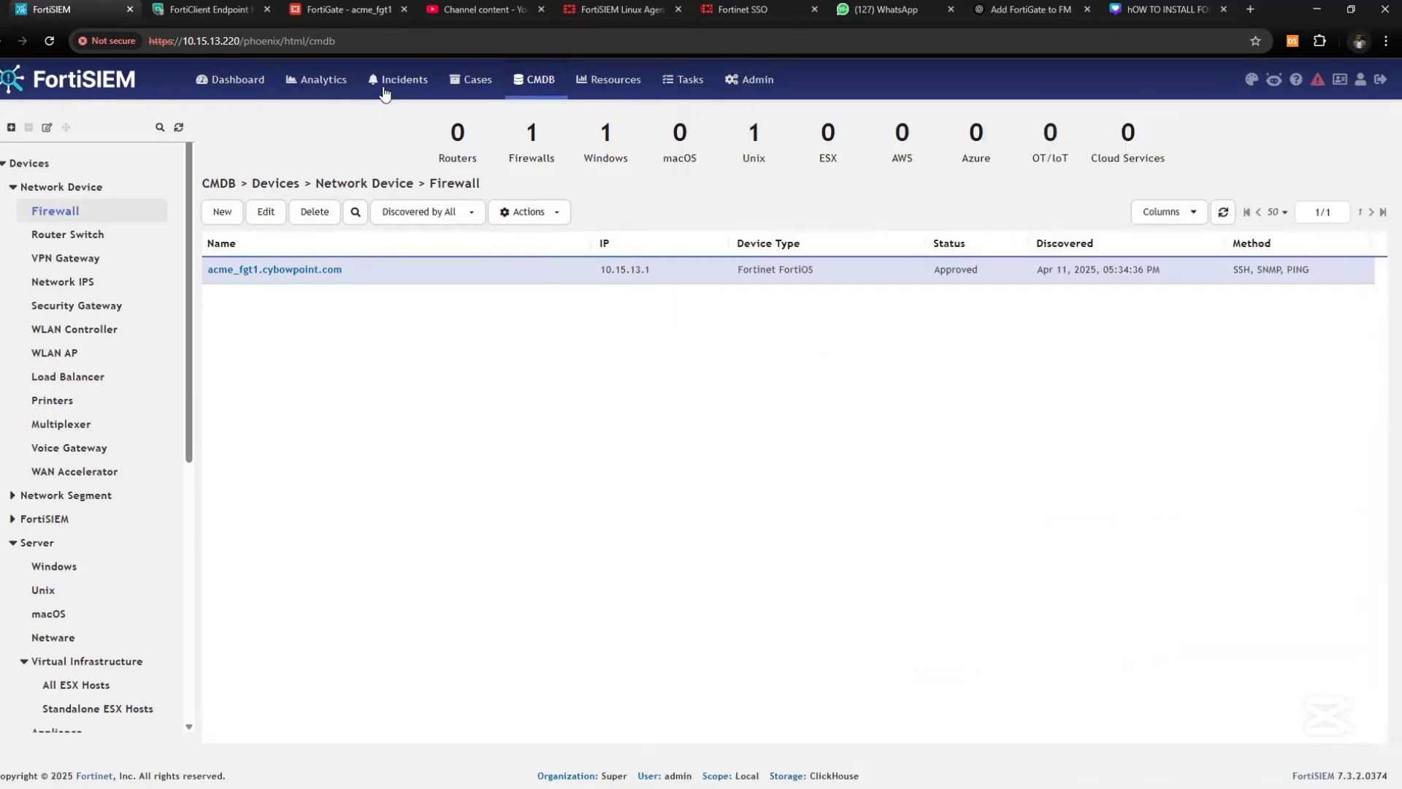
# Pass through Incidents and Dashboard back to CMDB, listing all six devices
pyautogui.click(382, 87)
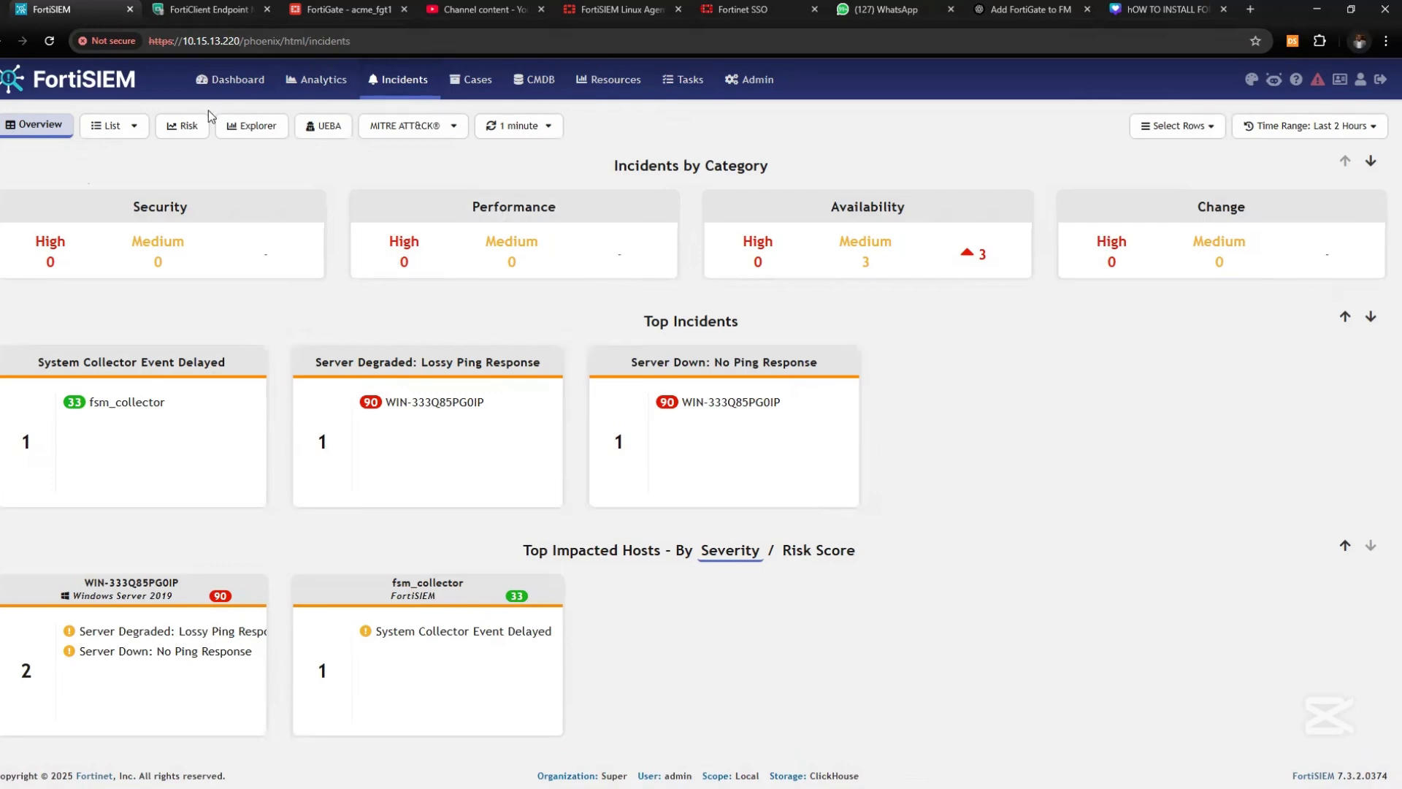
pyautogui.click(235, 82)
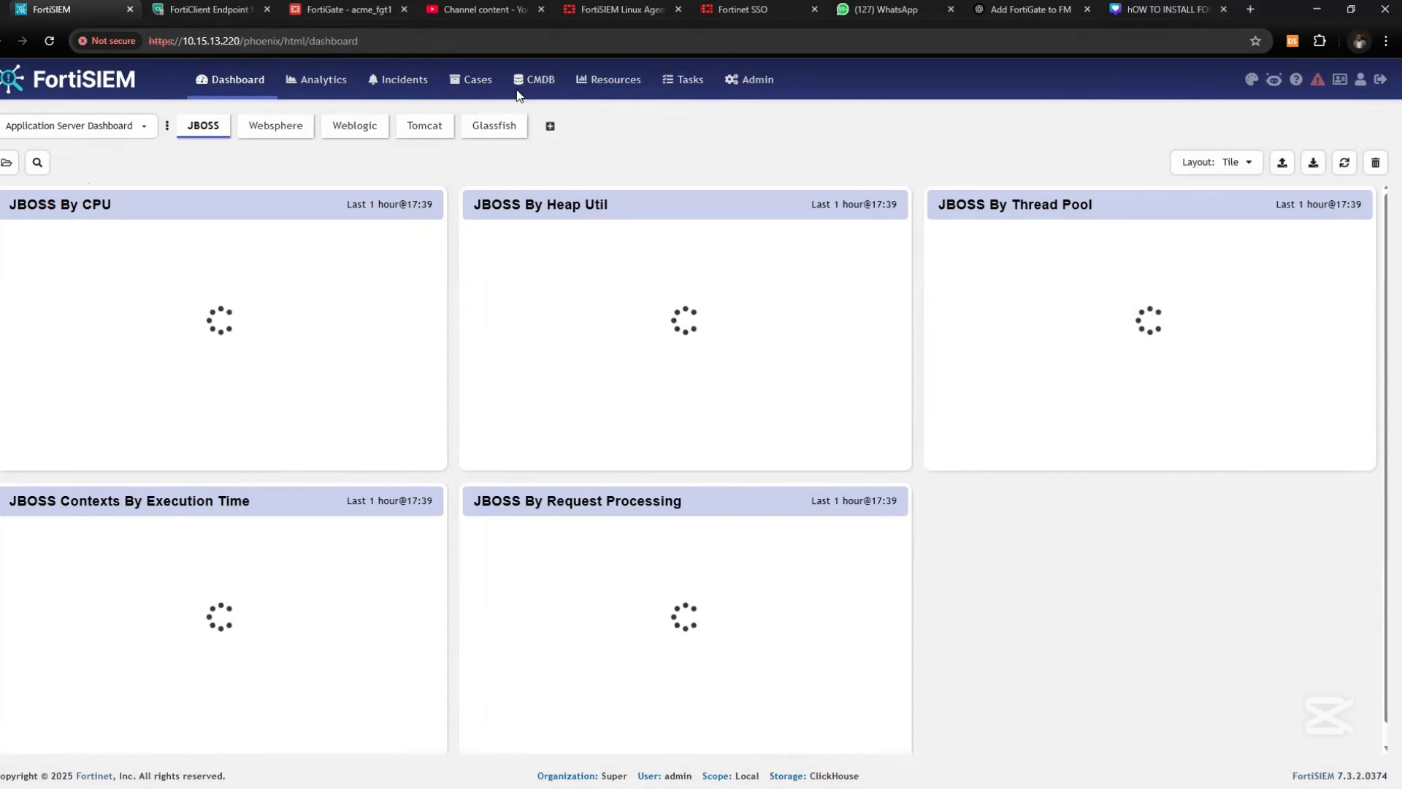
pyautogui.click(536, 79)
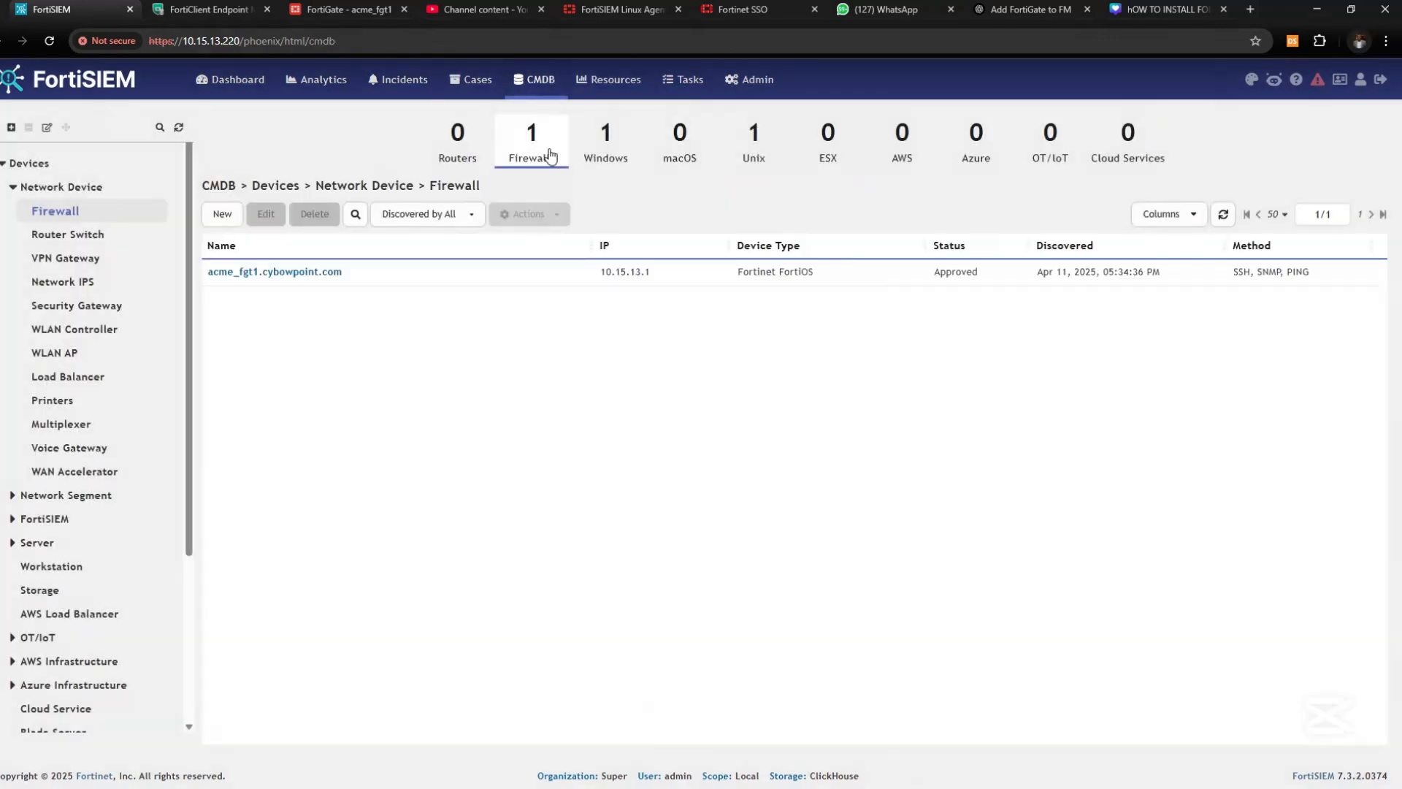
pyautogui.click(548, 150)
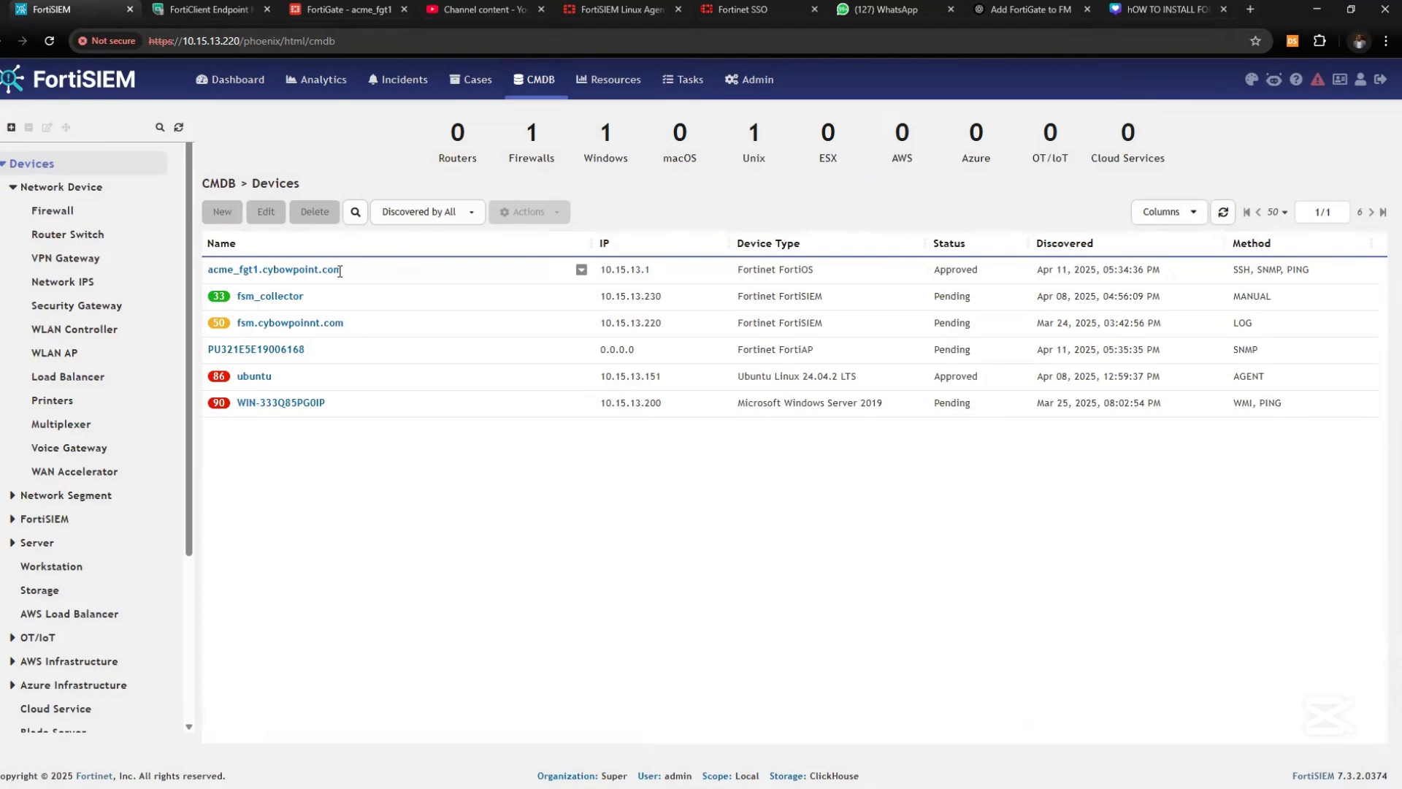
# Open acme_fgt1's details and view Monitor, Properties, then Hardware > Interfaces
pyautogui.click(581, 269)
pyautogui.click(618, 291)
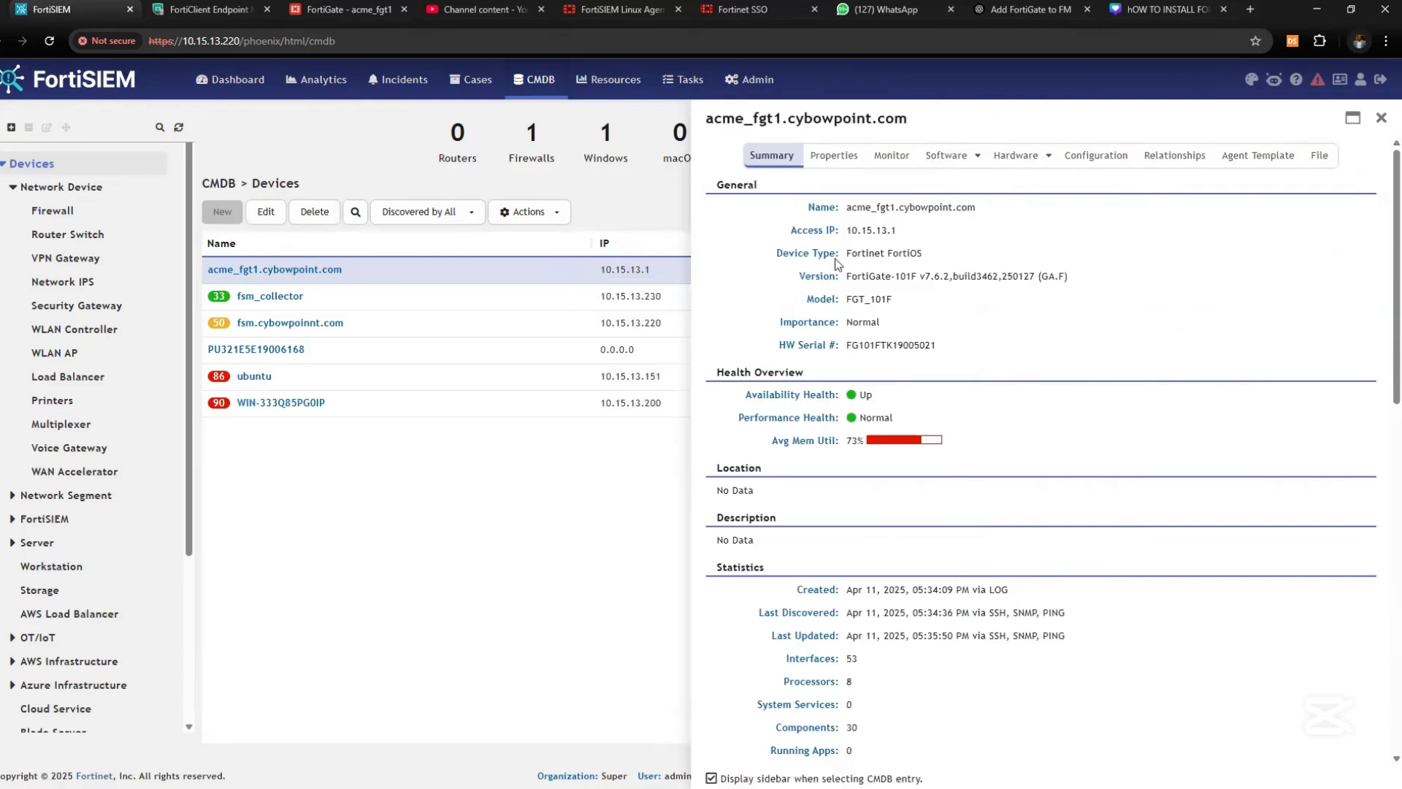
pyautogui.click(890, 155)
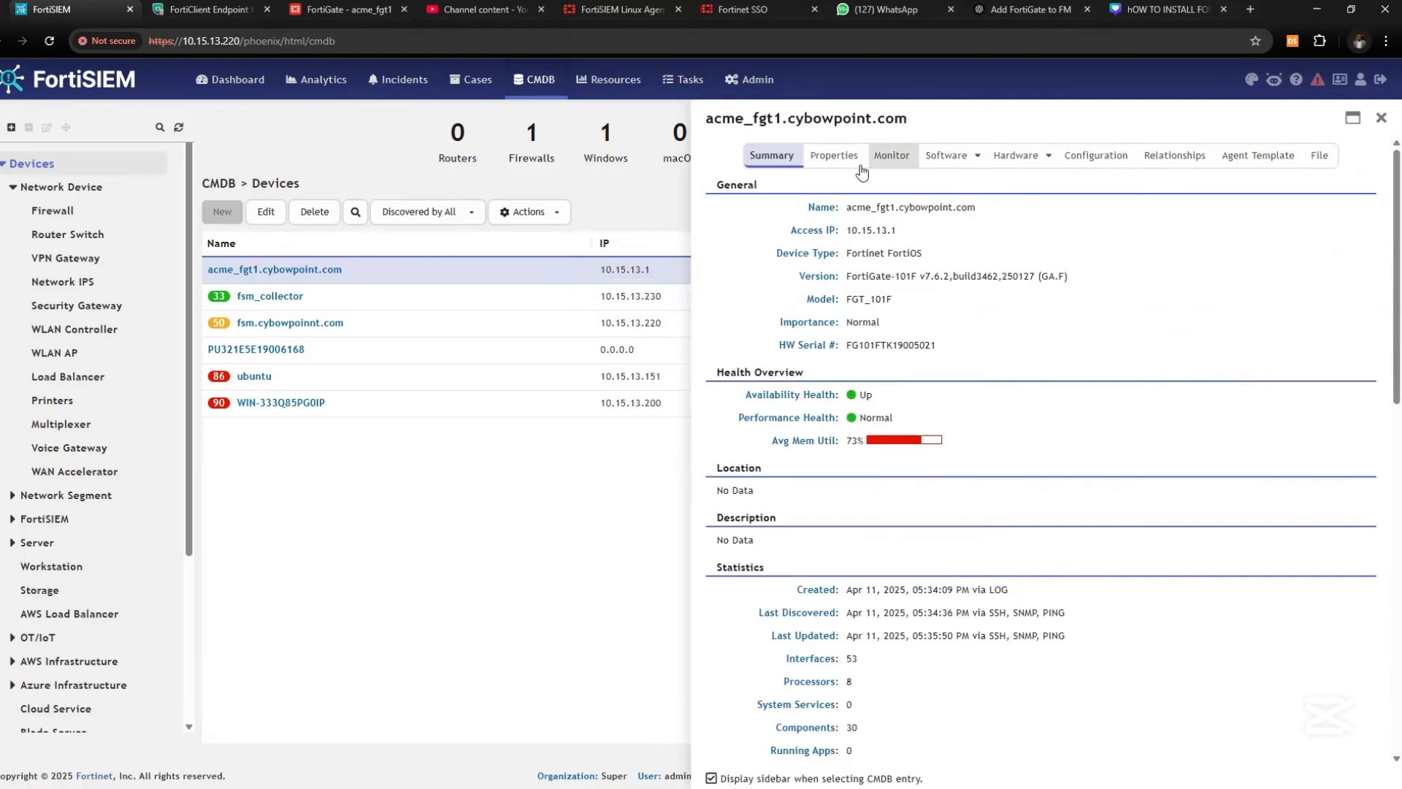
pyautogui.click(834, 165)
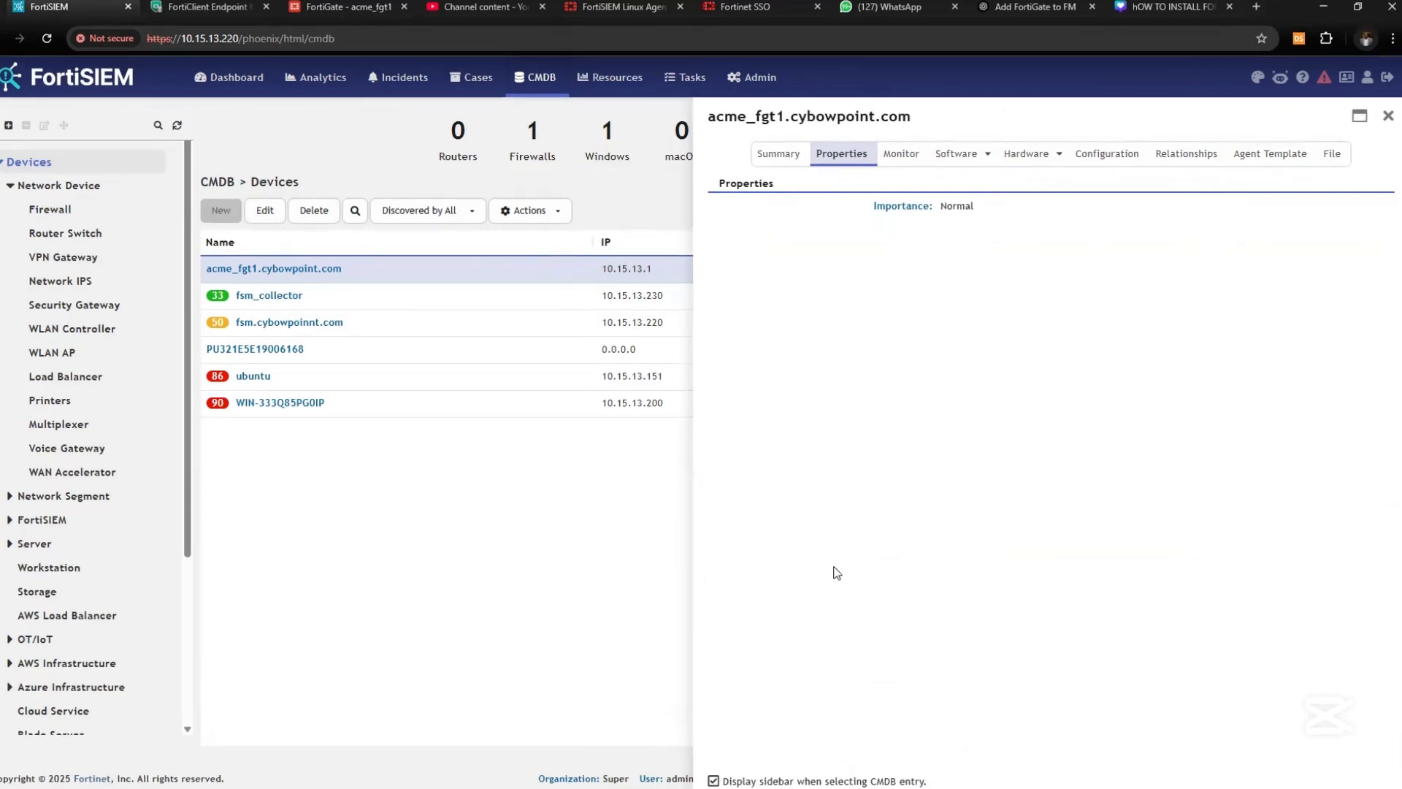
pyautogui.click(1030, 155)
pyautogui.click(1045, 174)
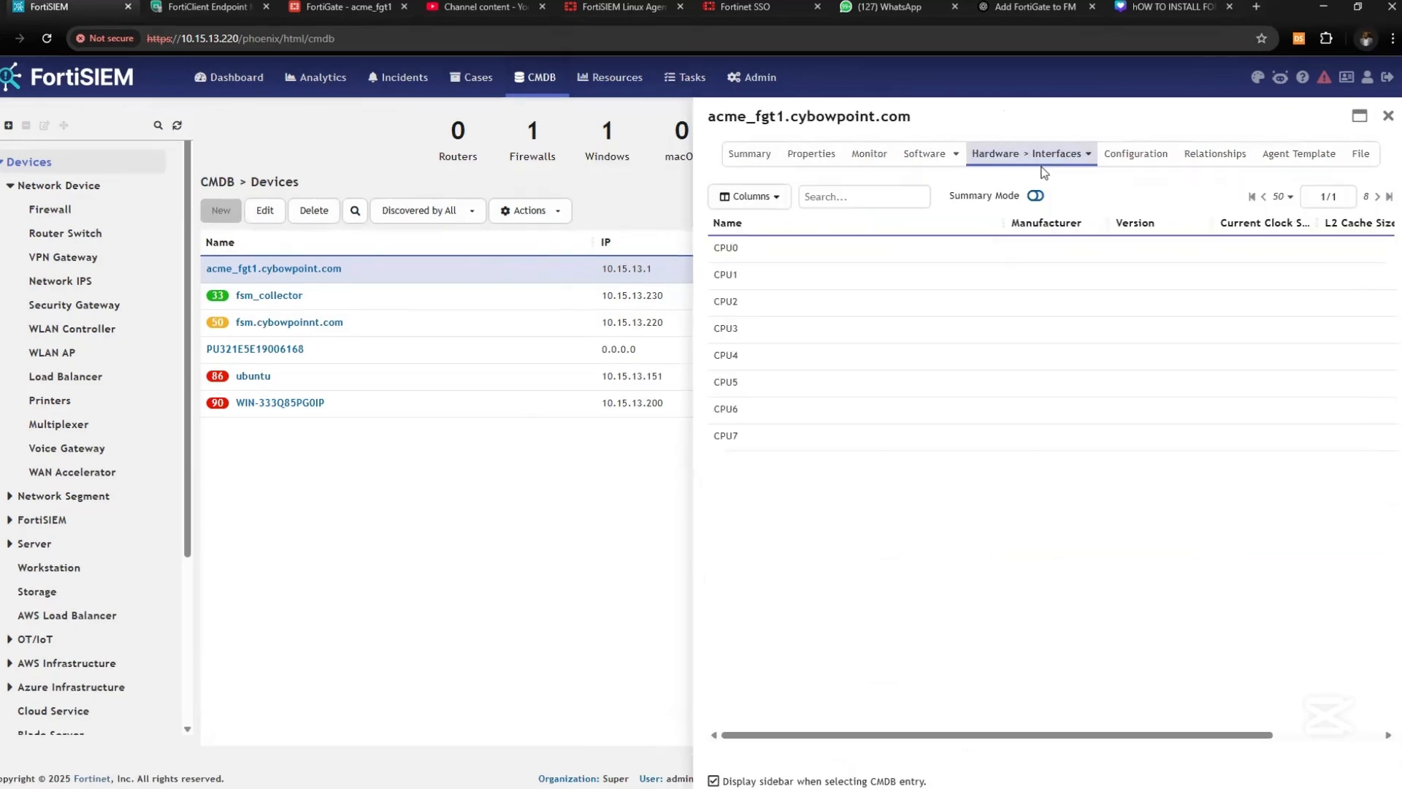